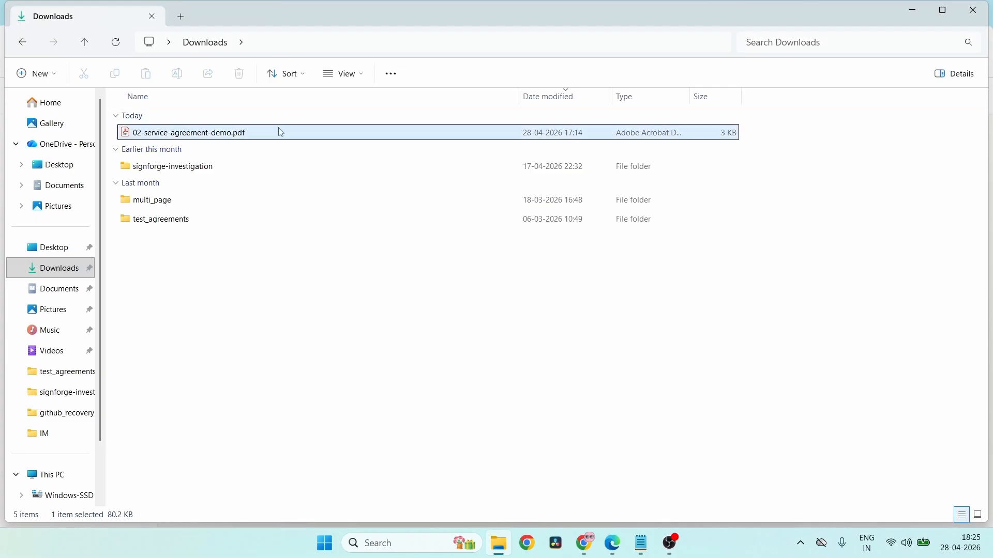
- Open 02-service-agreement-demo.pdf from Downloads in Adobe Acrobat
{"action": "double_click", "coordinate": [278, 131]}
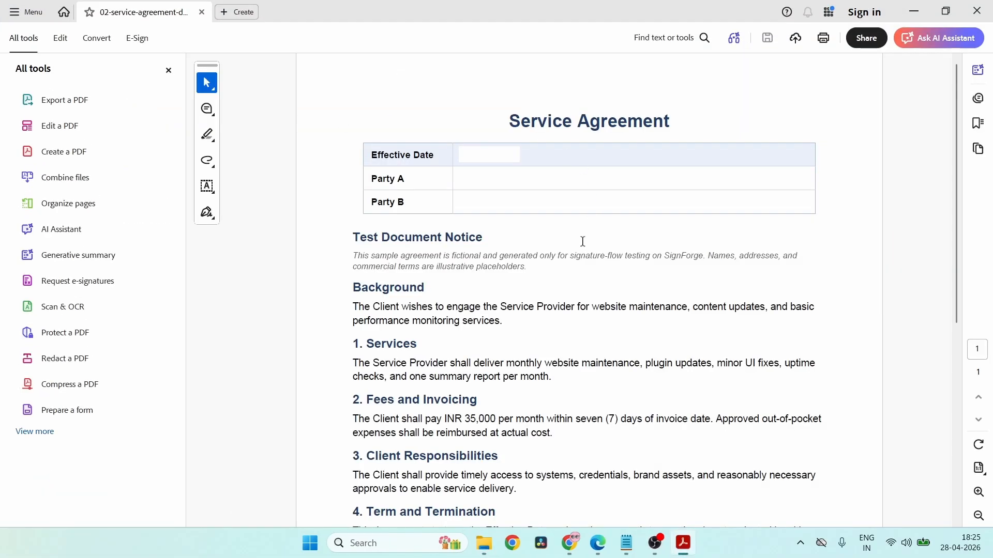
- Review the agreement down to the Party A/Party B signature blocks, then close Acrobat
{"action": "scroll", "coordinate": [583, 241], "scroll_direction": "down", "scroll_amount": 6}
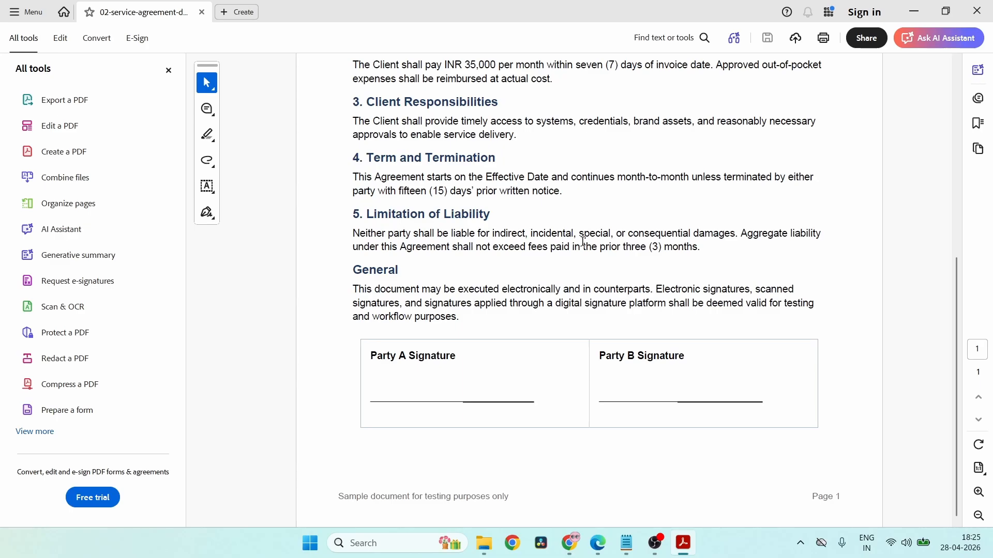
{"action": "scroll", "coordinate": [663, 373], "scroll_direction": "up", "scroll_amount": 6}
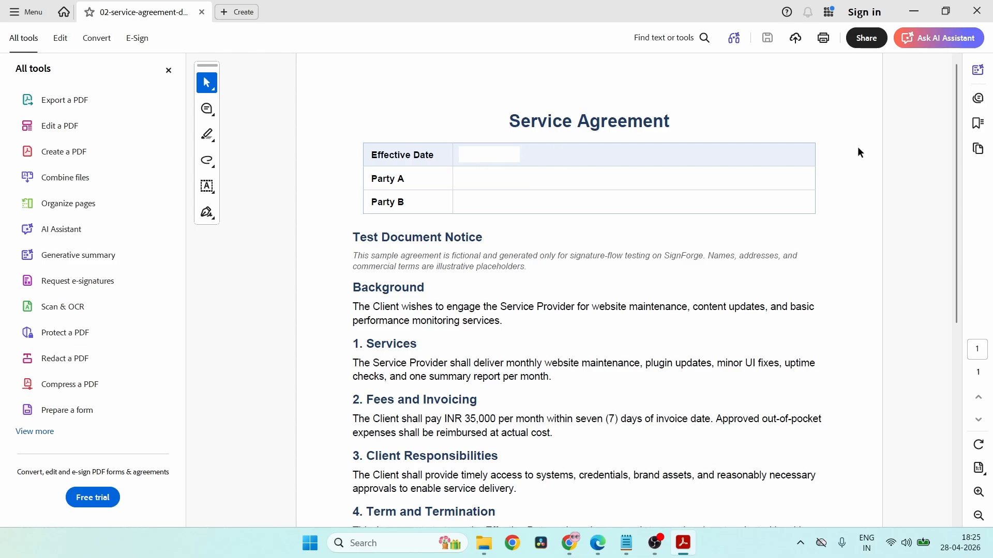
{"action": "left_click", "coordinate": [989, 4]}
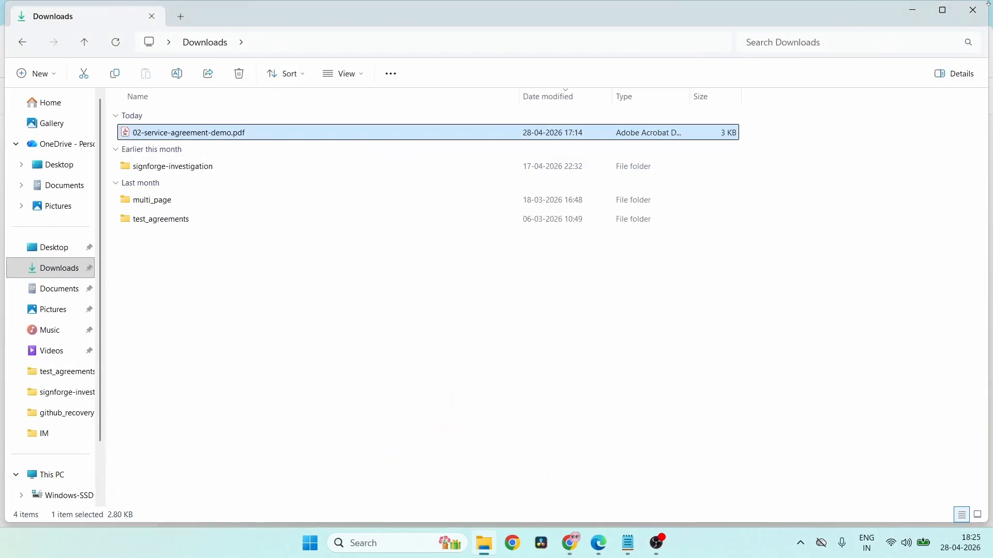
- Minimize File Explorer and start a new envelope from the SignForge dashboard
{"action": "left_click", "coordinate": [913, 10]}
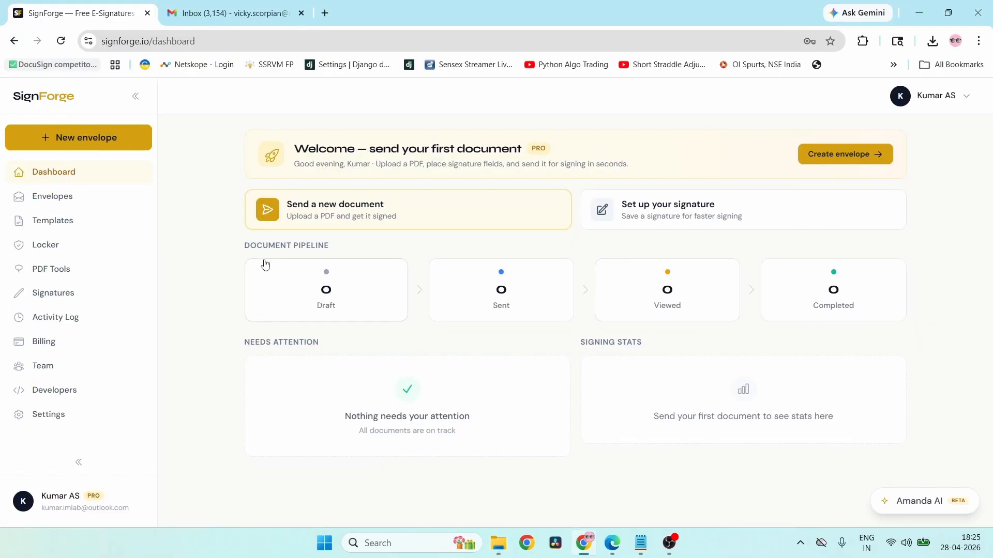
{"action": "left_click", "coordinate": [63, 147]}
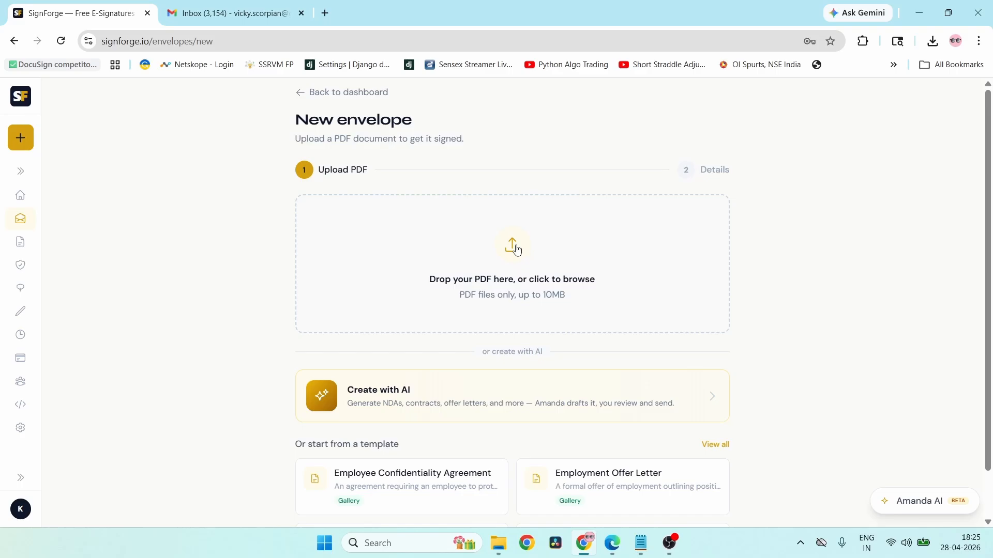
- Upload 02-service-agreement-demo.pdf from the Downloads folder to the envelope
{"action": "left_click", "coordinate": [515, 247]}
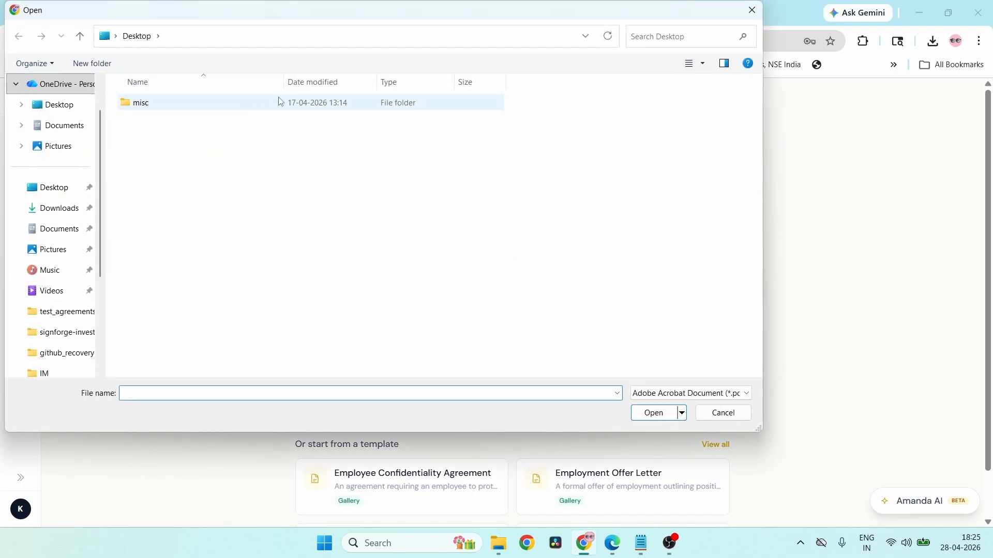
{"action": "left_click", "coordinate": [58, 208]}
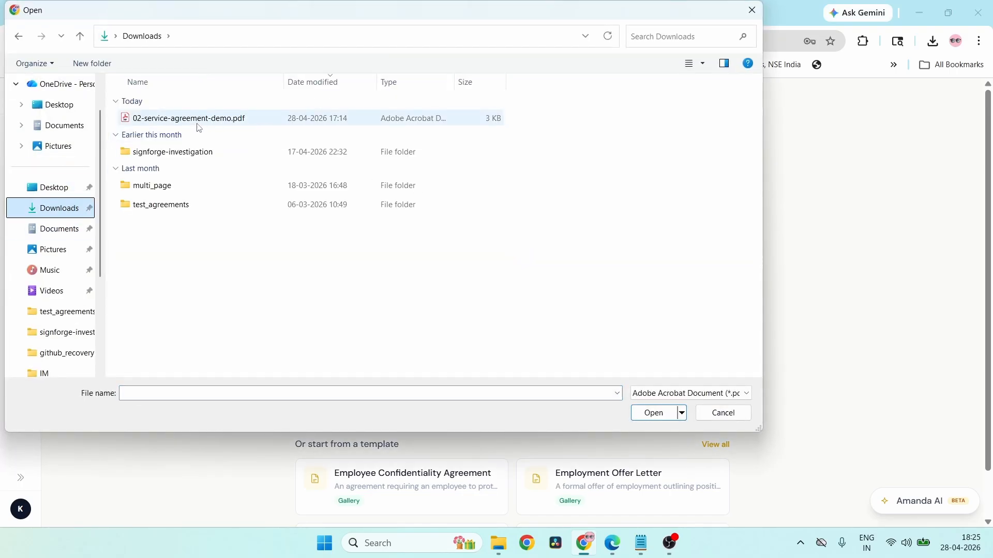
{"action": "double_click", "coordinate": [198, 124]}
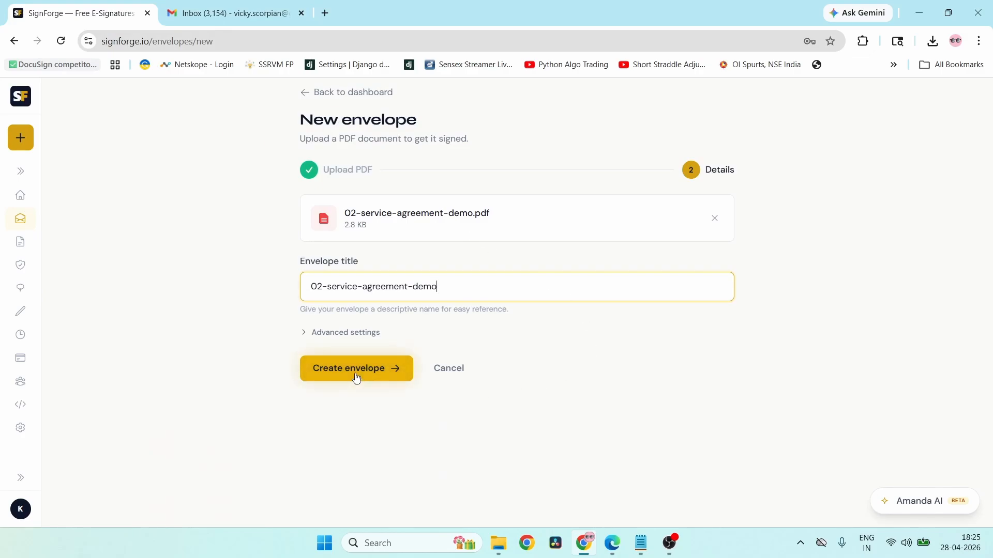
- Keep Standard privacy under Advanced settings and create the envelope
{"action": "left_click", "coordinate": [348, 337]}
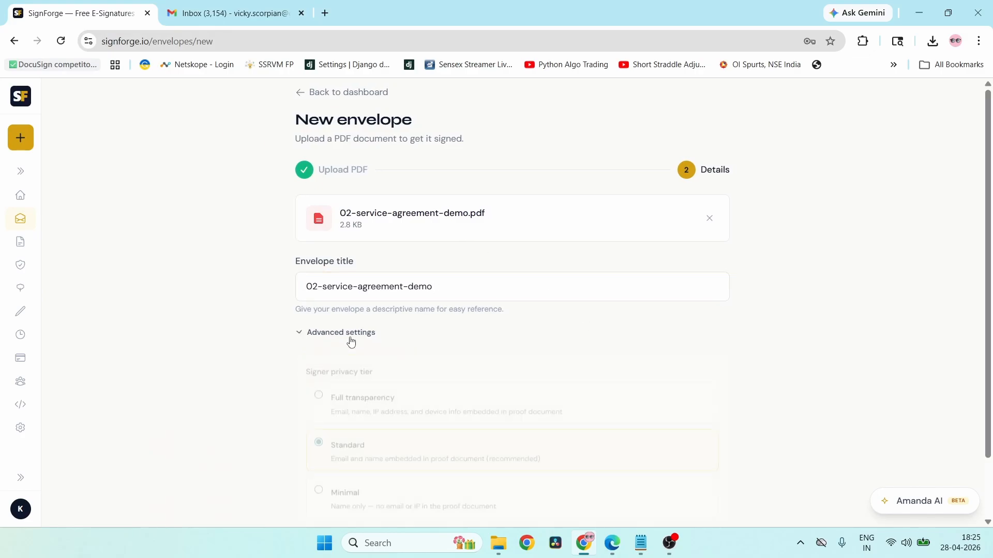
{"action": "scroll", "coordinate": [592, 328], "scroll_direction": "down", "scroll_amount": 2}
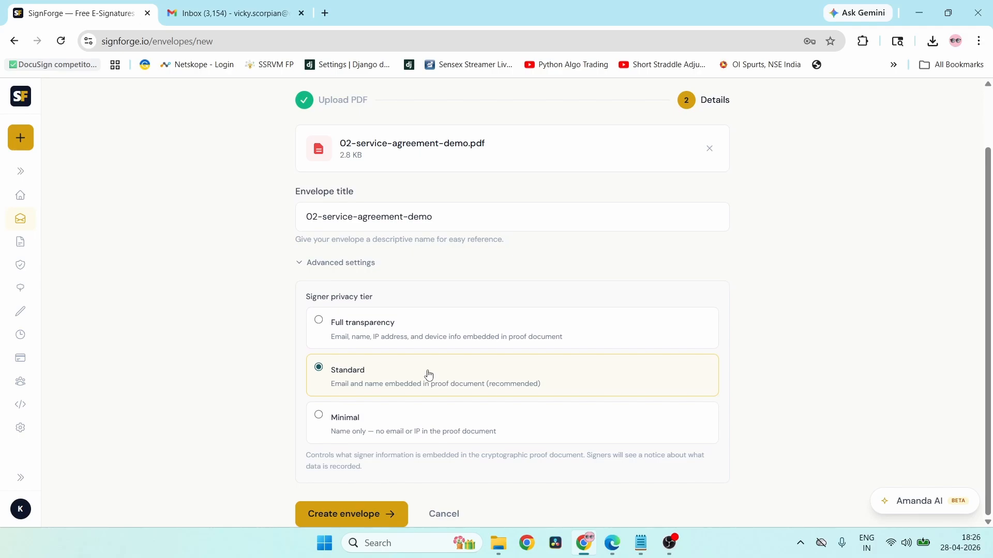
{"action": "left_click", "coordinate": [358, 522]}
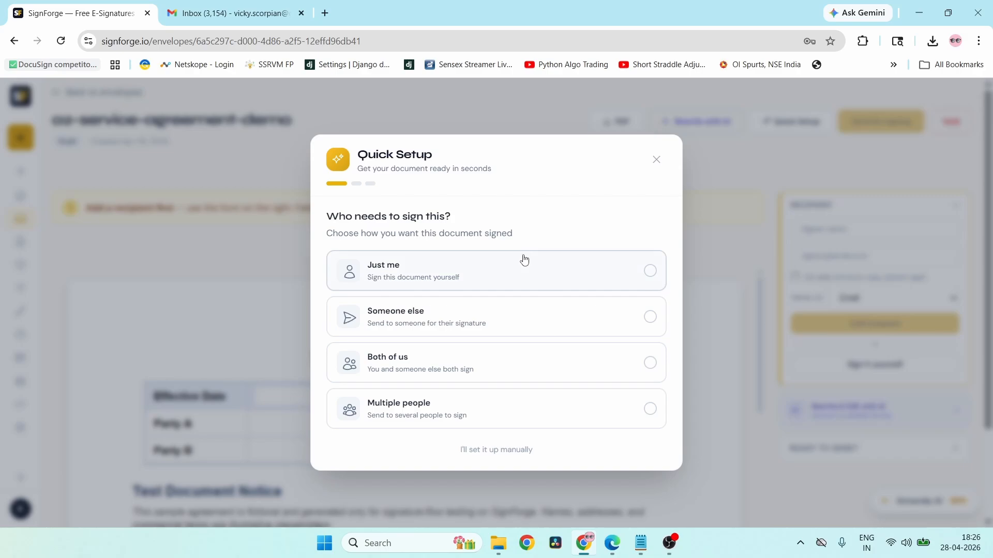
- Choose 'Both of us' and enter the second signer's full name and e-mail address
{"action": "left_click", "coordinate": [501, 381]}
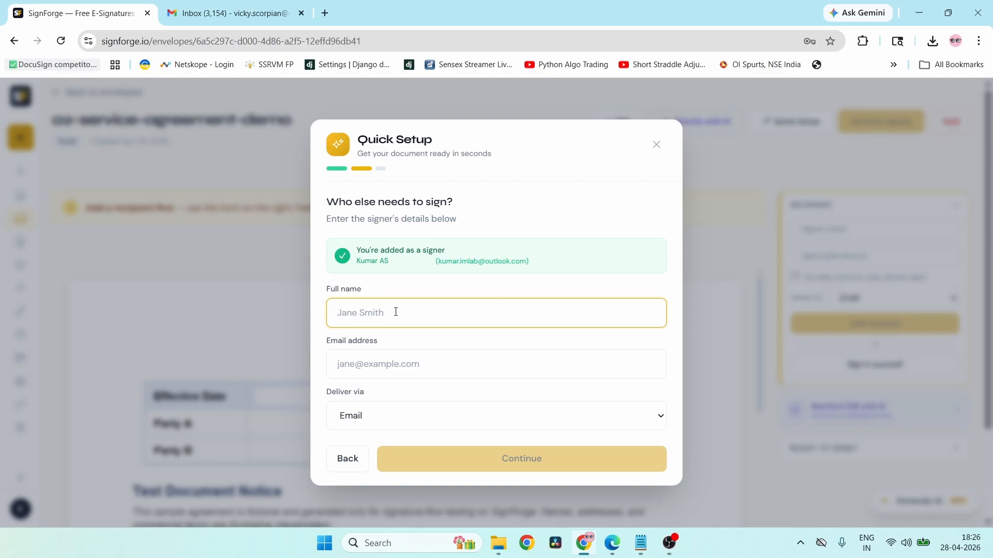
{"action": "left_click", "coordinate": [433, 361]}
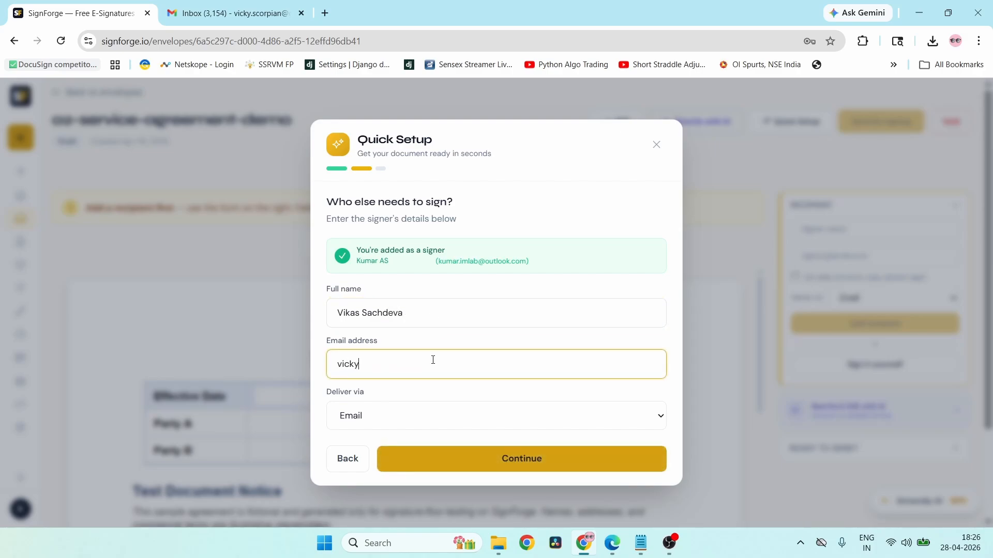
- Keep Email as the delivery method and continue to field placement
{"action": "left_click", "coordinate": [490, 419]}
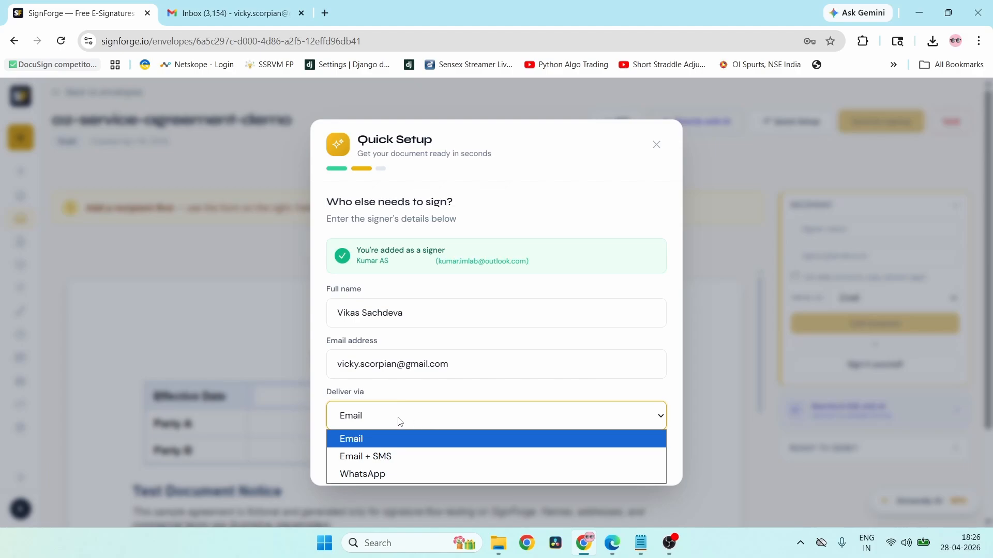
{"action": "left_click", "coordinate": [666, 389]}
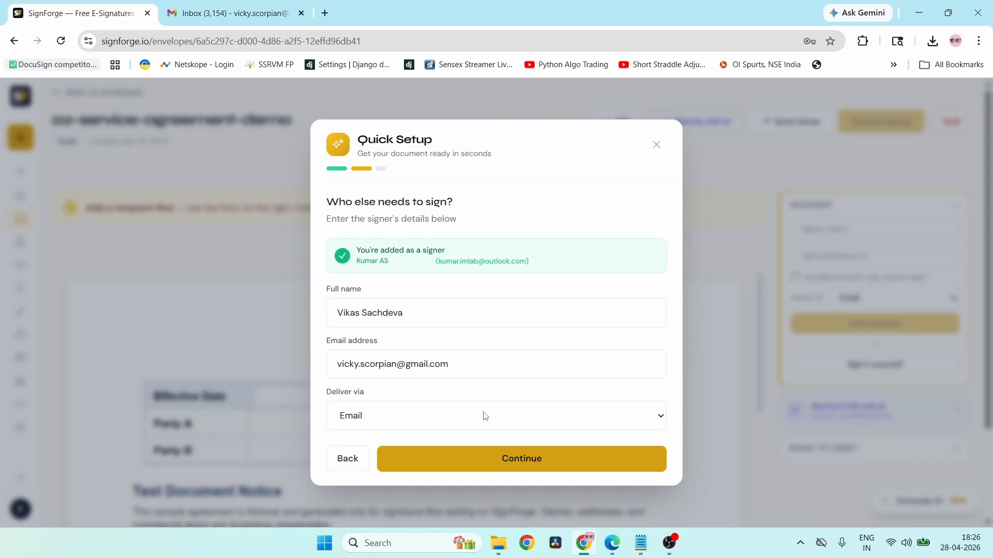
{"action": "left_click", "coordinate": [510, 468]}
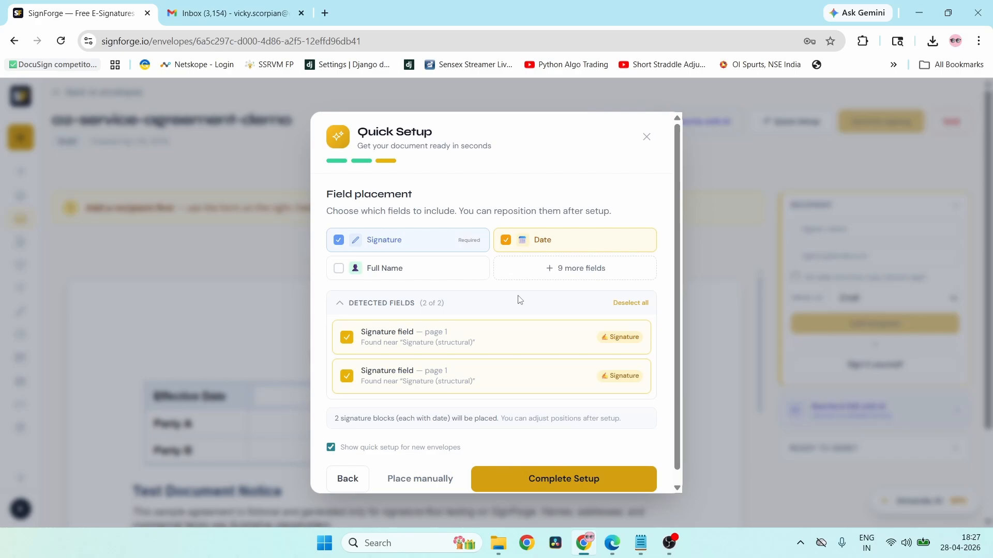
- Keep Signature and Date for both detected signature blocks and complete setup
{"action": "scroll", "coordinate": [520, 300], "scroll_direction": "down", "scroll_amount": 1}
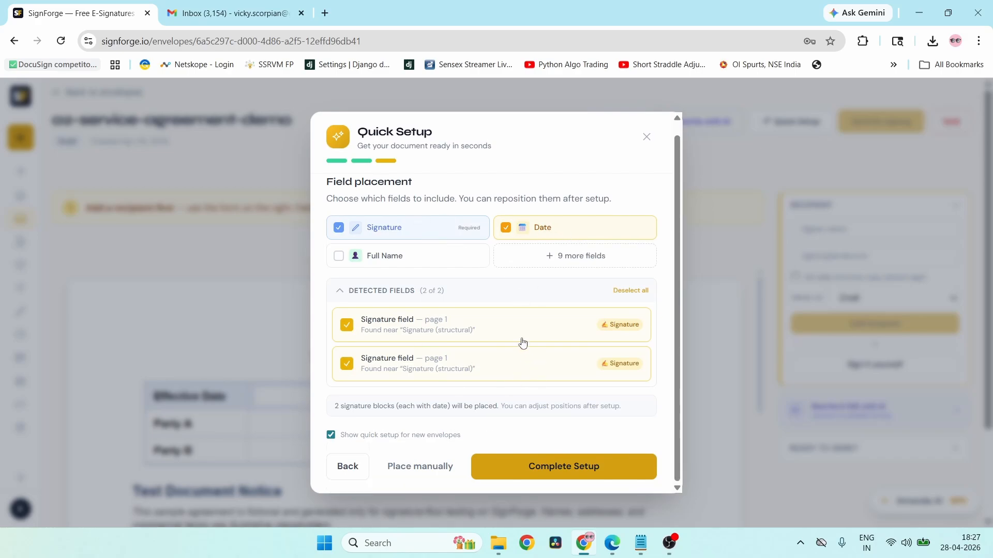
{"action": "left_click", "coordinate": [559, 466]}
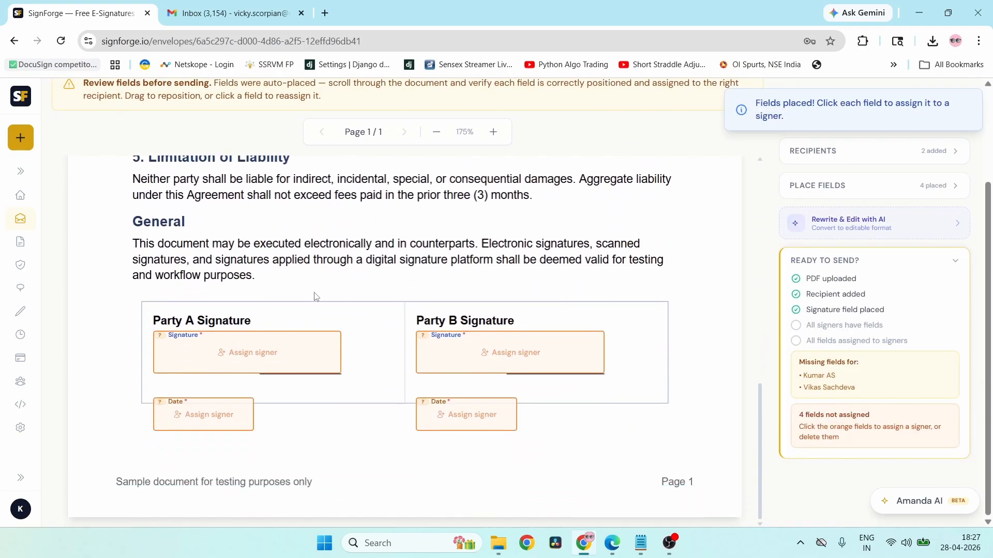
- Scroll back to the agreement's title and expand the Place Fields card
{"action": "mouse_move", "coordinate": [237, 356]}
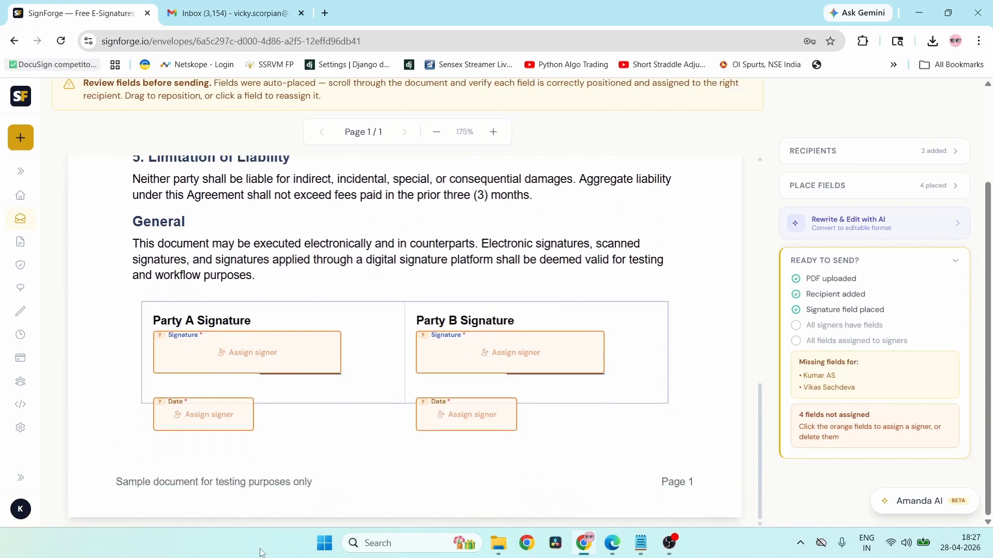
{"action": "scroll", "coordinate": [455, 414], "scroll_direction": "up", "scroll_amount": 15}
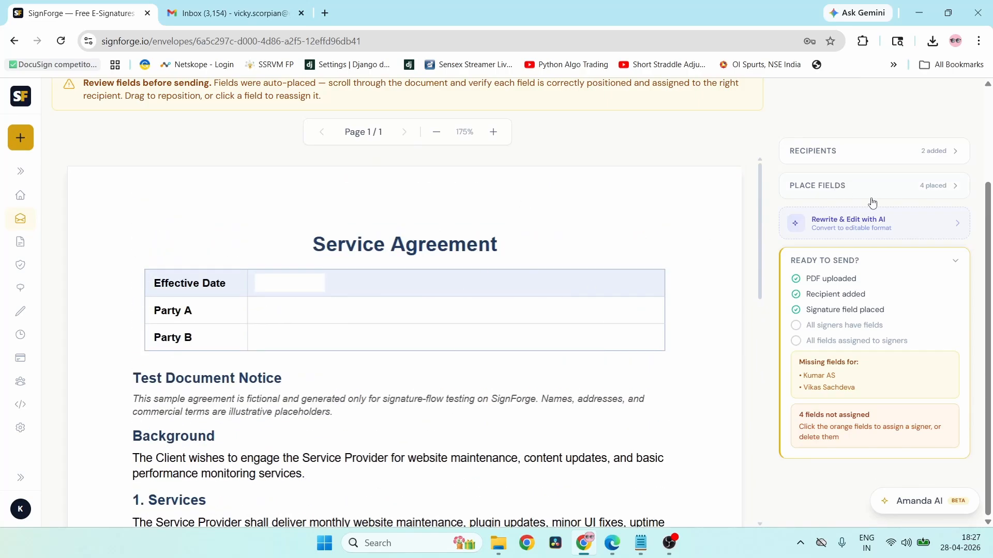
{"action": "left_click", "coordinate": [888, 183]}
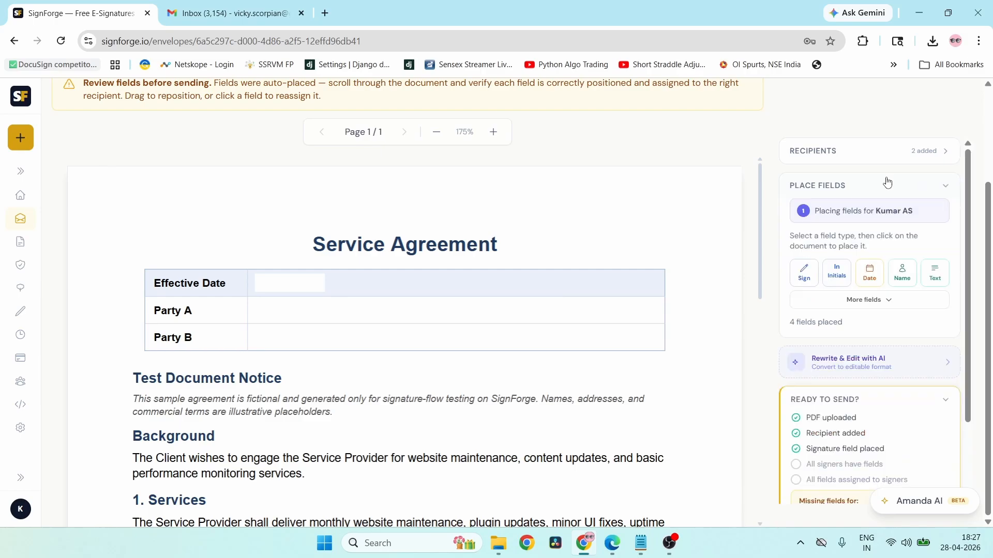
{"action": "scroll", "coordinate": [886, 184], "scroll_direction": "up", "scroll_amount": 2}
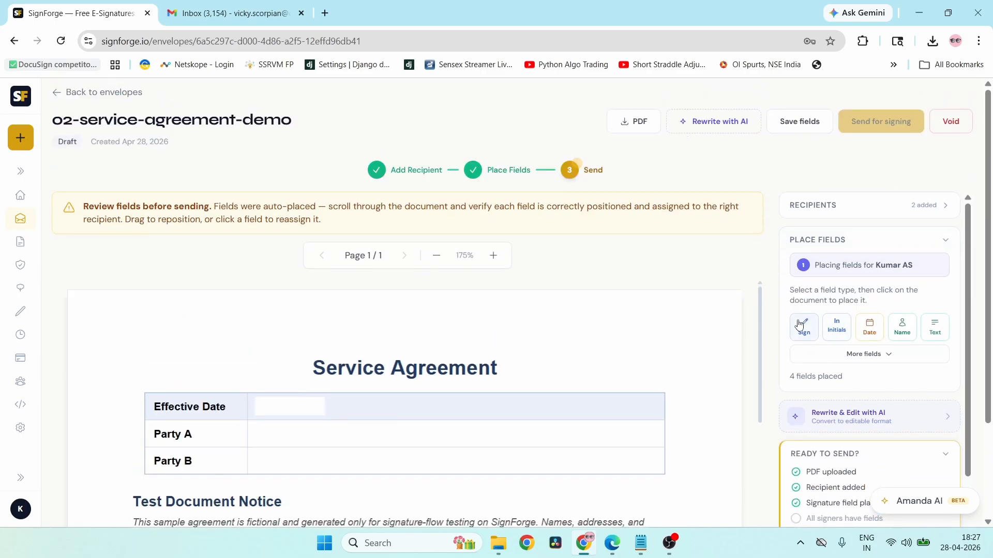
{"action": "scroll", "coordinate": [662, 357], "scroll_direction": "down", "scroll_amount": 1}
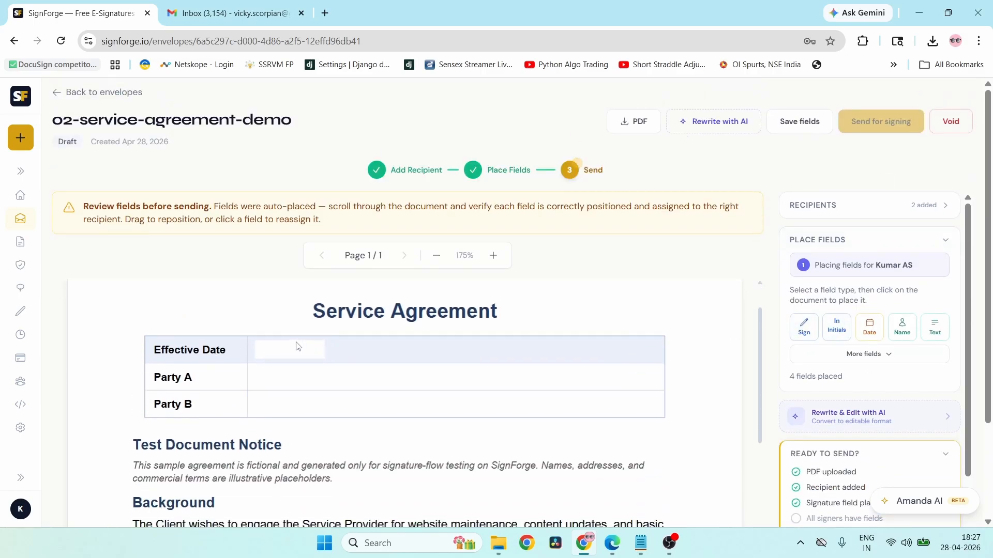
- Place a Date field in the Effective Date row
{"action": "left_click", "coordinate": [870, 328]}
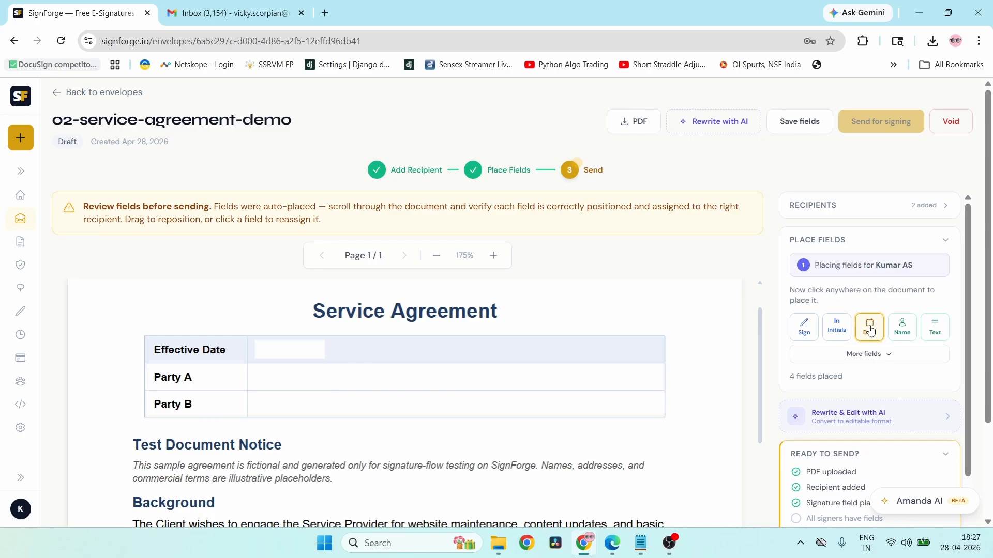
{"action": "left_click", "coordinate": [291, 349]}
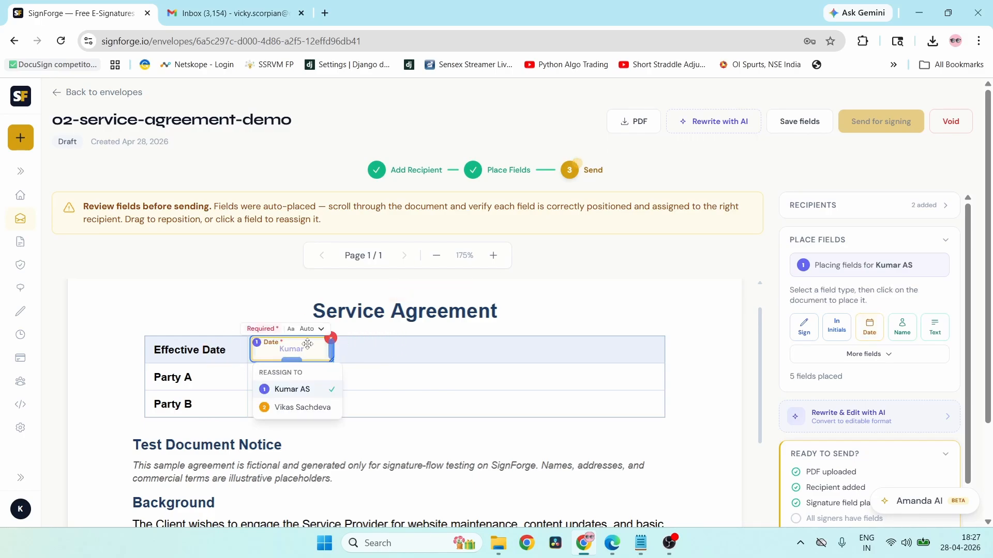
{"action": "left_click", "coordinate": [432, 357]}
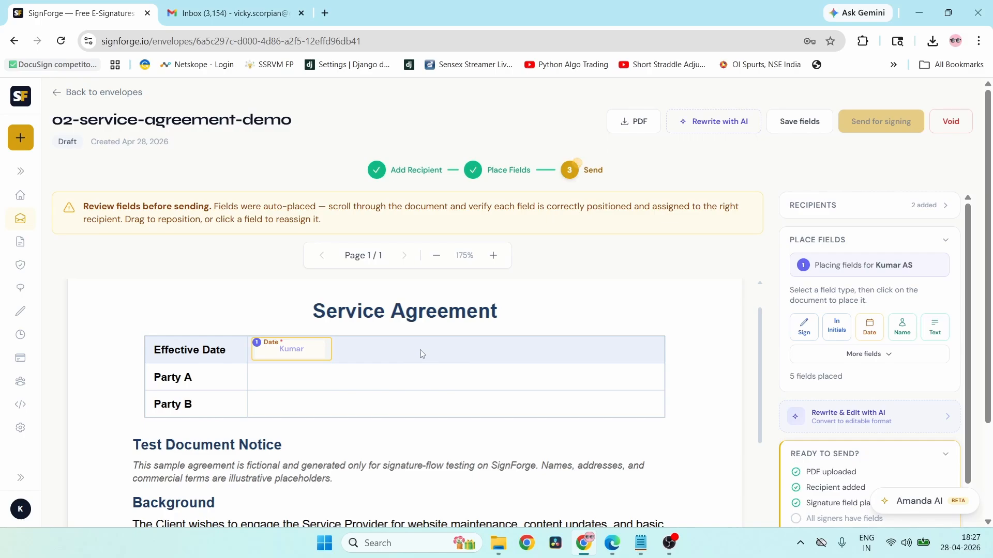
- Toggle the Effective Date field from Optional back to Required
{"action": "left_click", "coordinate": [297, 344]}
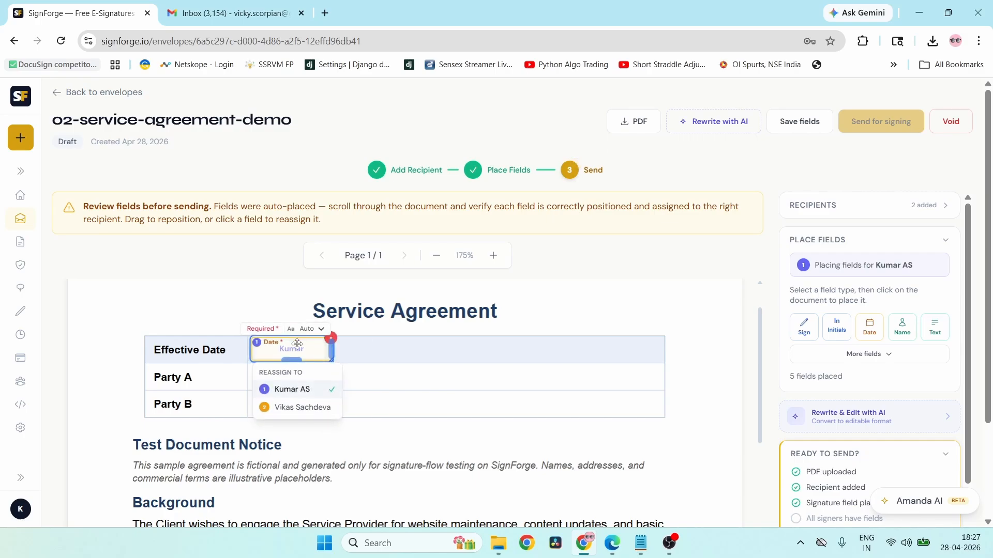
{"action": "left_click", "coordinate": [263, 329]}
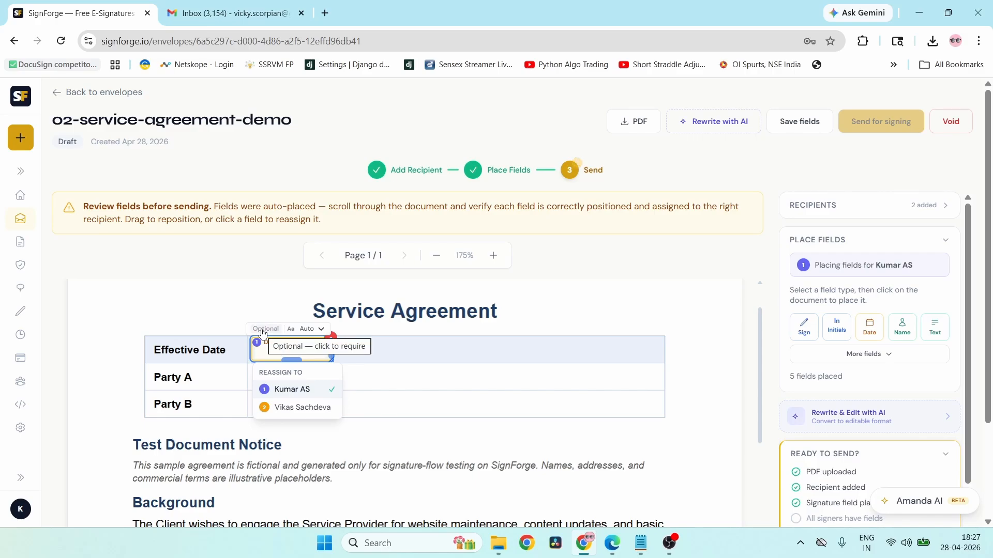
{"action": "left_click", "coordinate": [262, 330]}
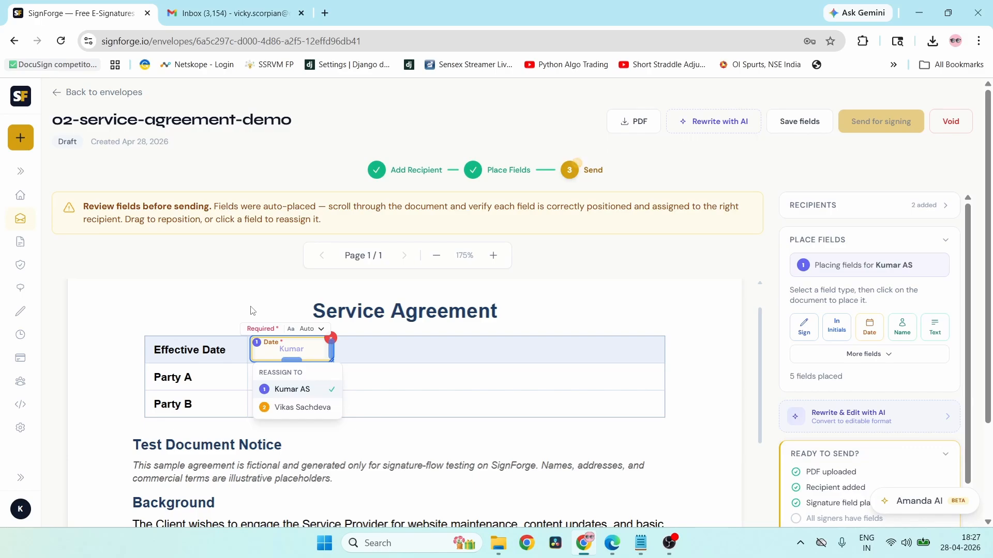
{"action": "left_click", "coordinate": [252, 310]}
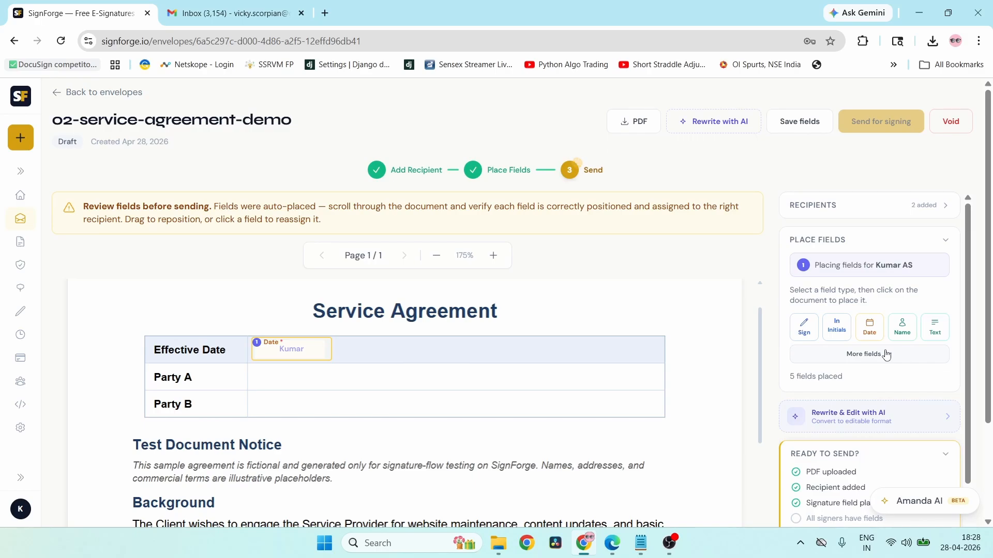
- Place a Text field in the Party A row and duplicate it into Party B
{"action": "left_click", "coordinate": [934, 333]}
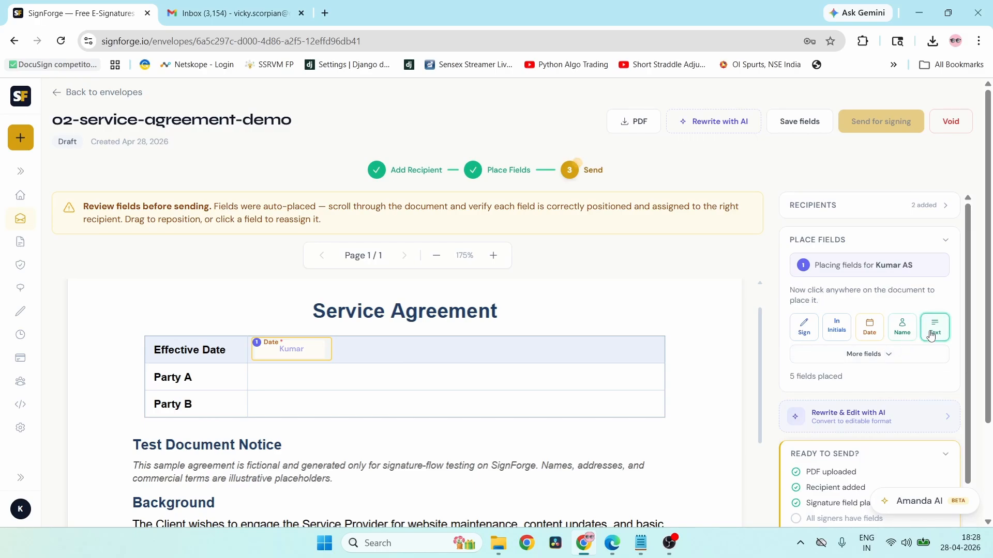
{"action": "left_click", "coordinate": [313, 377]}
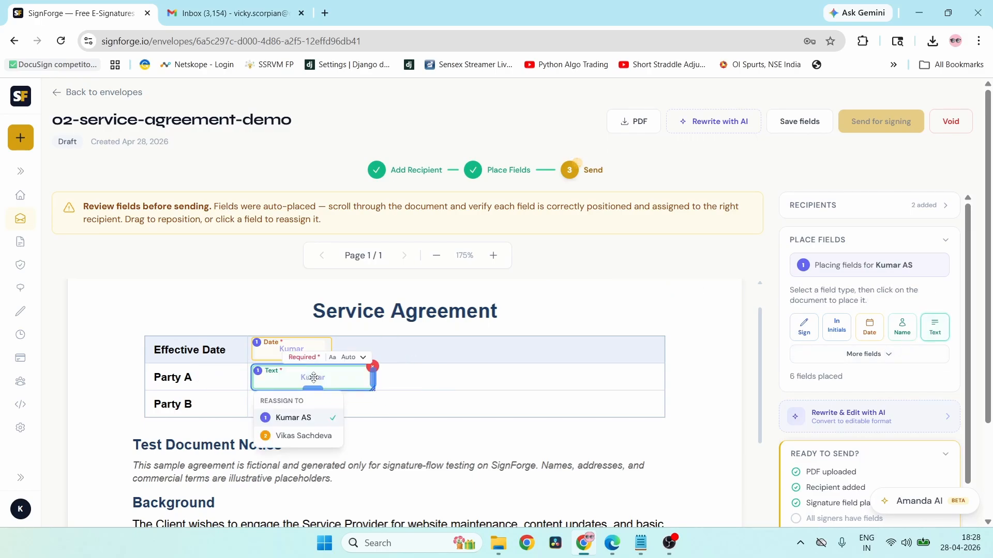
{"action": "left_click", "coordinate": [463, 382]}
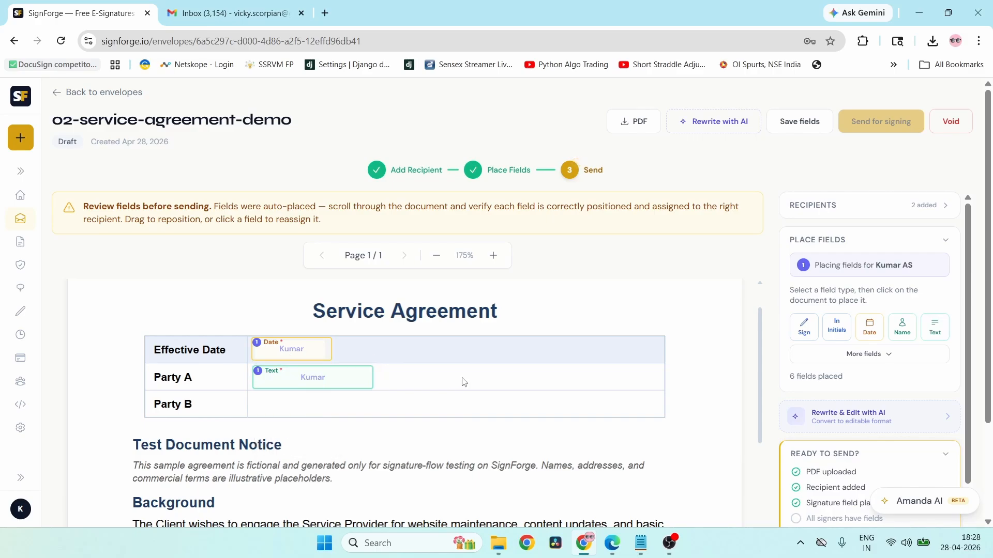
{"action": "left_click", "coordinate": [345, 368]}
{"action": "key", "text": "ctrl+d"}
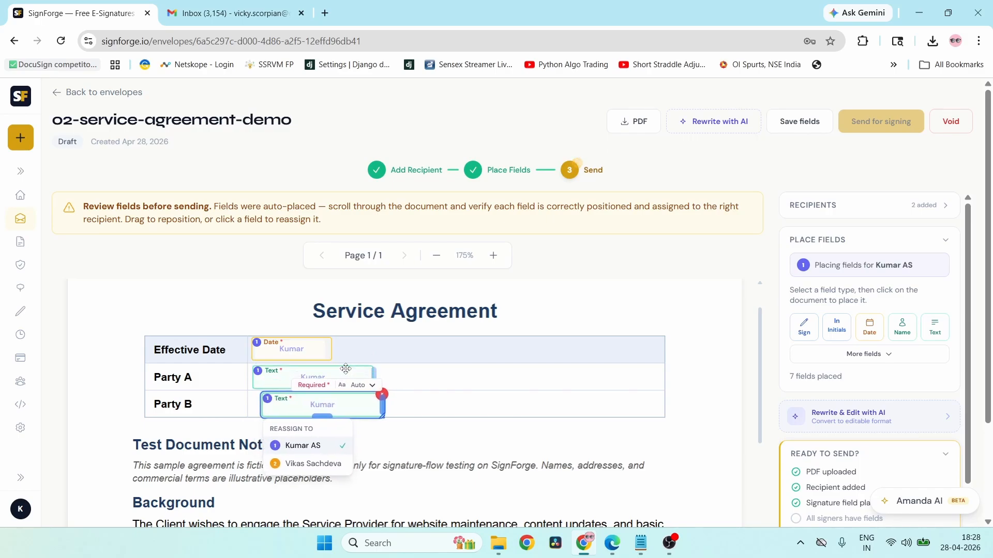
{"action": "left_click", "coordinate": [581, 421]}
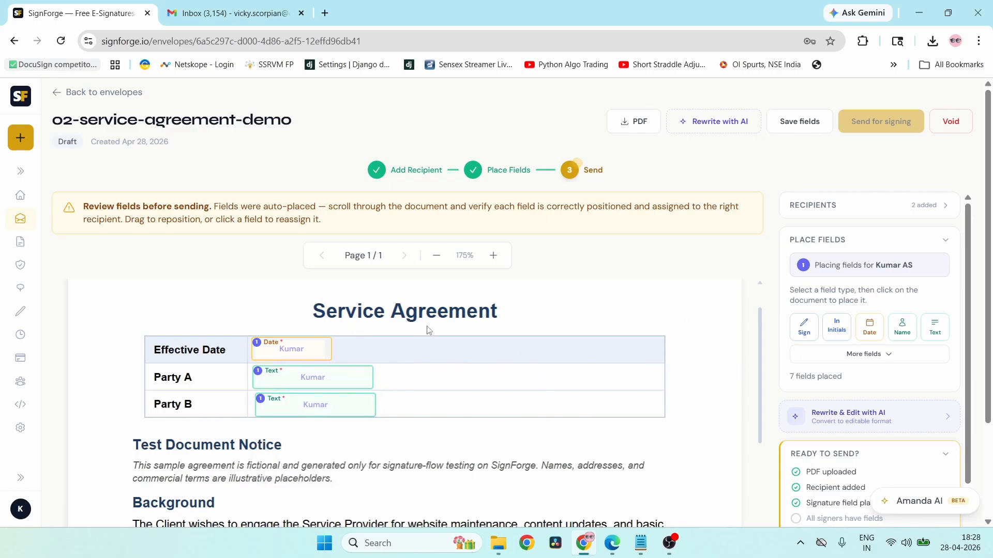
- Make the Party B text field optional and assign it to the second signer
{"action": "left_click", "coordinate": [312, 377]}
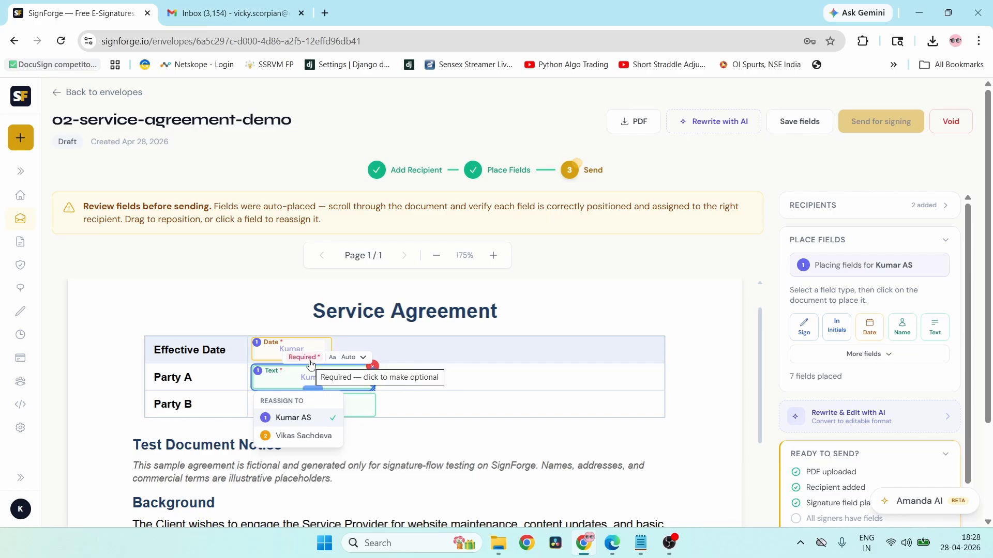
{"action": "left_click", "coordinate": [479, 398]}
{"action": "left_click", "coordinate": [333, 408]}
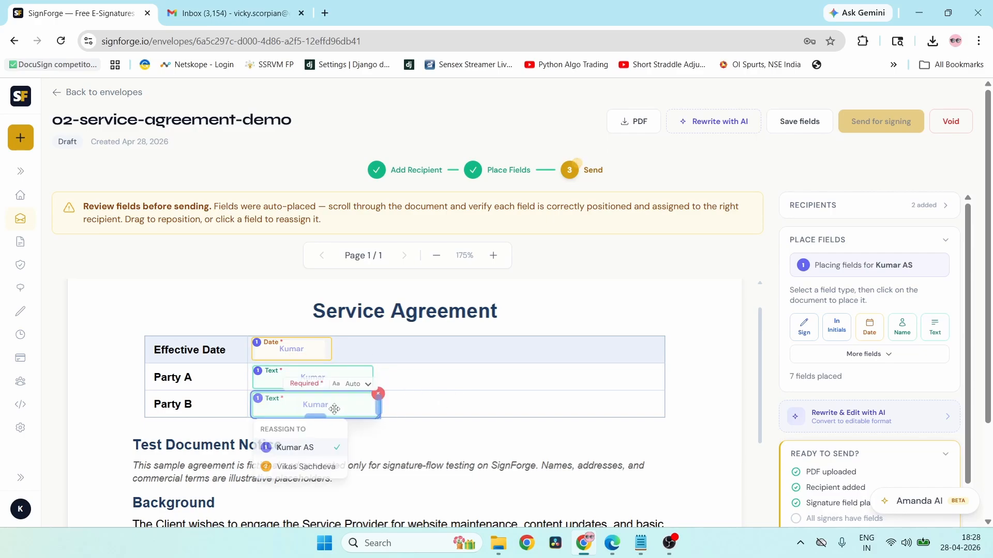
{"action": "left_click", "coordinate": [308, 392]}
{"action": "left_click", "coordinate": [551, 412]}
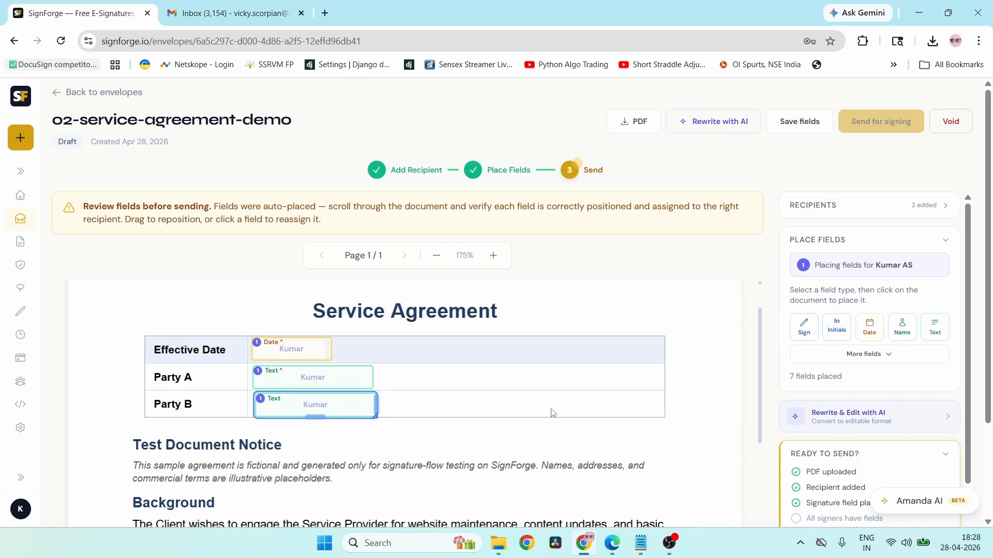
{"action": "left_click", "coordinate": [311, 405]}
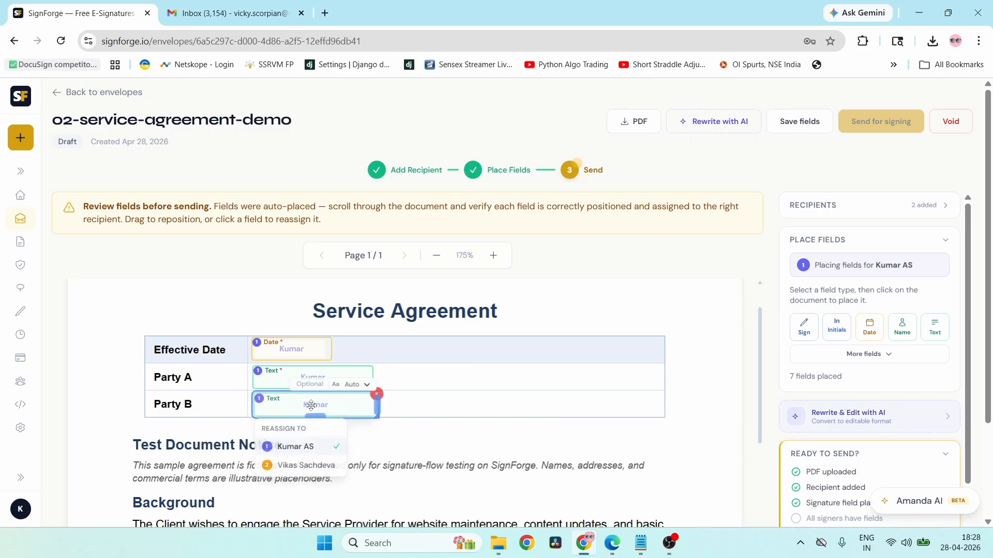
{"action": "left_click", "coordinate": [300, 463]}
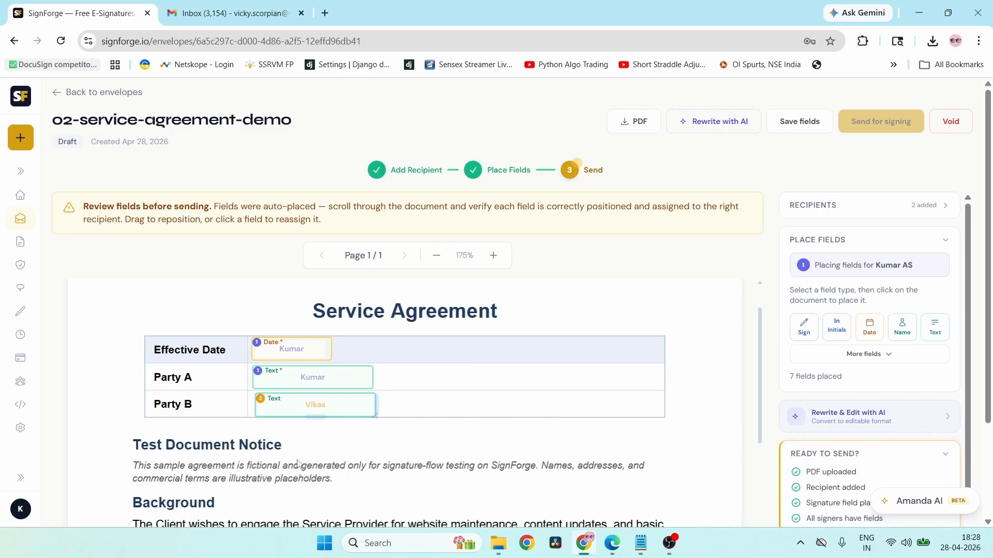
- Assign the Party A signature and date fields to the first signer
{"action": "scroll", "coordinate": [564, 469], "scroll_direction": "down", "scroll_amount": 15}
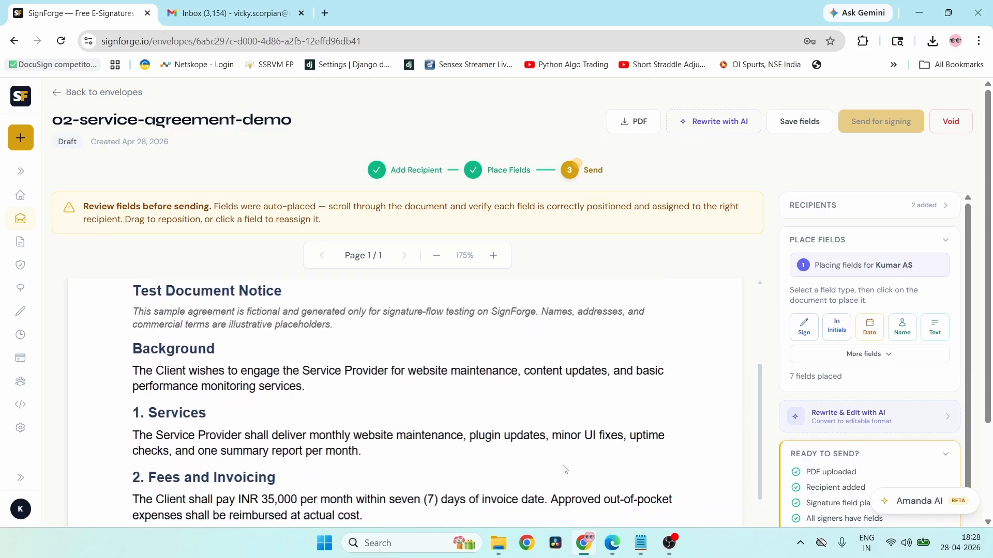
{"action": "scroll", "coordinate": [564, 469], "scroll_direction": "down", "scroll_amount": 3}
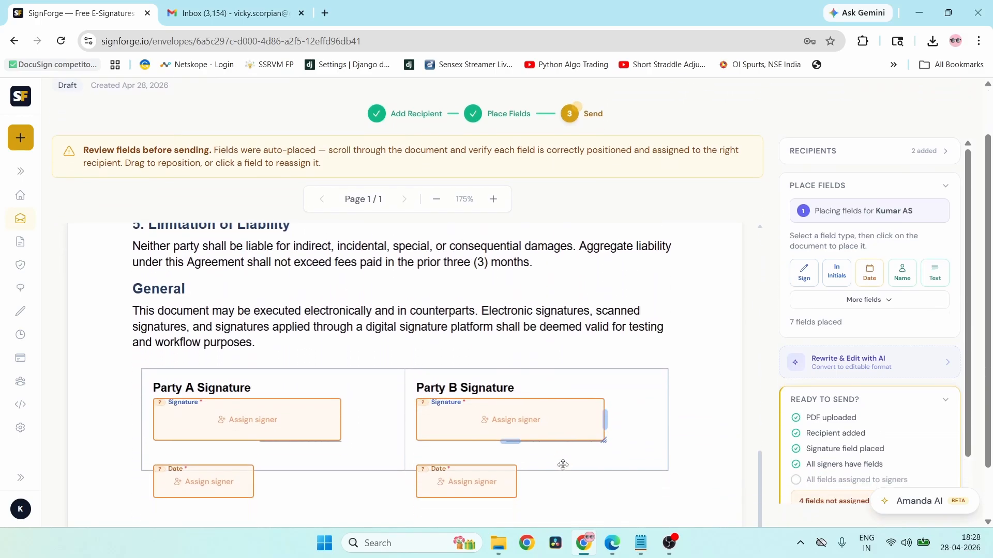
{"action": "left_click", "coordinate": [250, 348]}
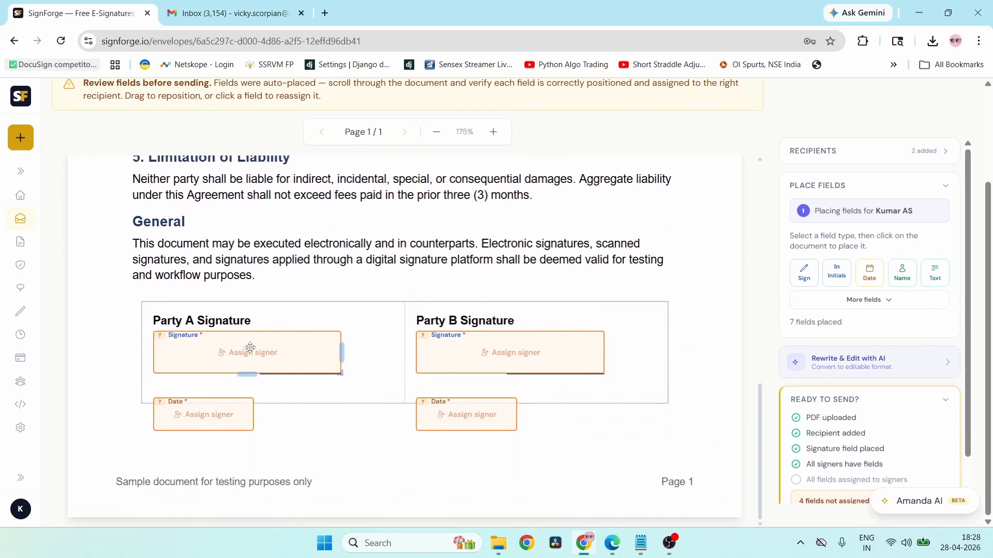
{"action": "left_click", "coordinate": [250, 348]}
{"action": "left_click", "coordinate": [207, 403]}
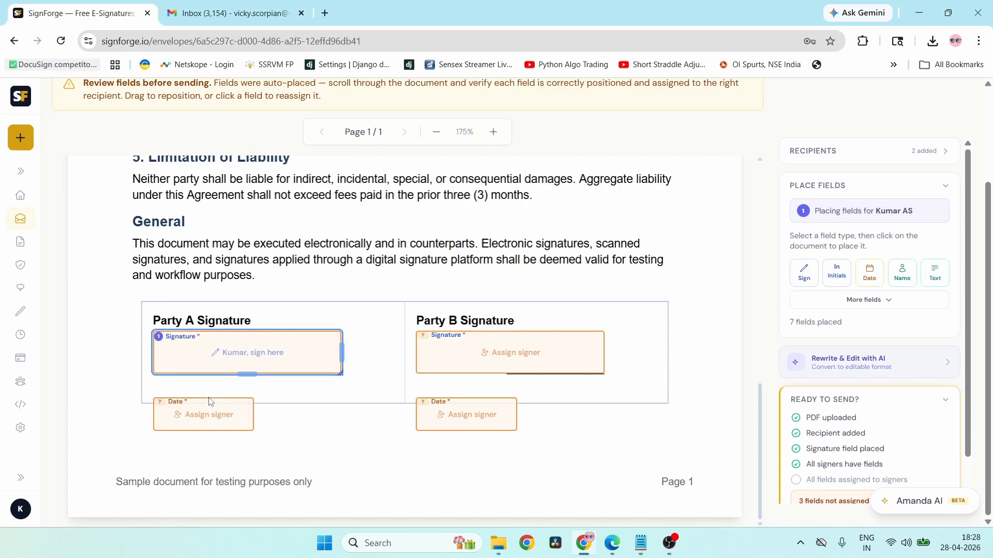
{"action": "left_click", "coordinate": [220, 410]}
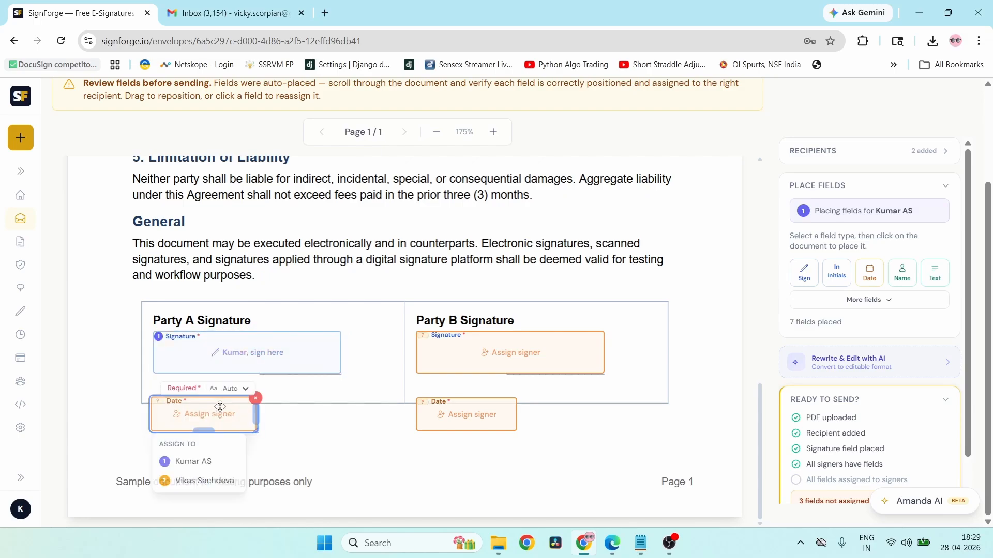
{"action": "left_click", "coordinate": [196, 460]}
- Assign the Party B signature and date fields to the second signer
{"action": "left_click", "coordinate": [520, 353]}
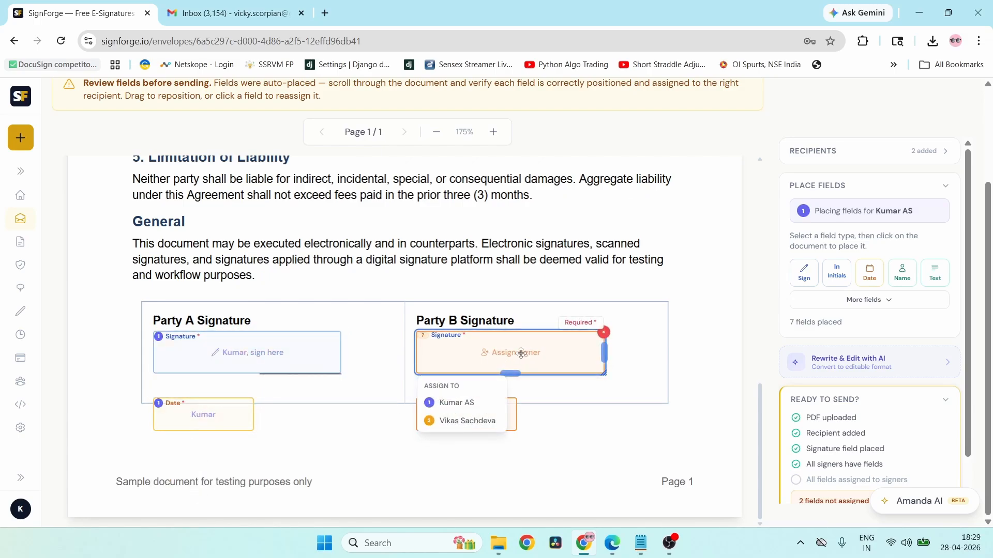
{"action": "left_click", "coordinate": [466, 419]}
{"action": "left_click", "coordinate": [465, 415]}
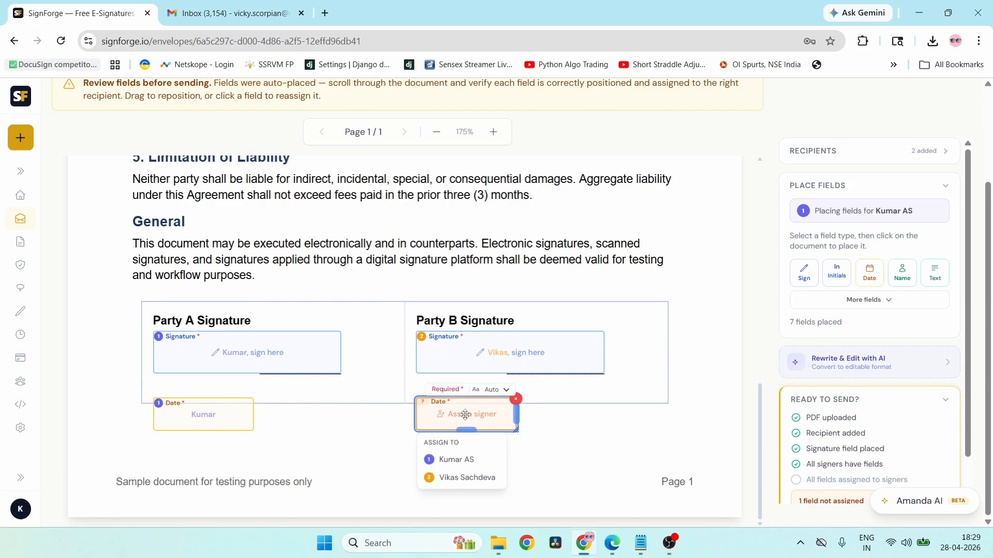
{"action": "left_click", "coordinate": [457, 478]}
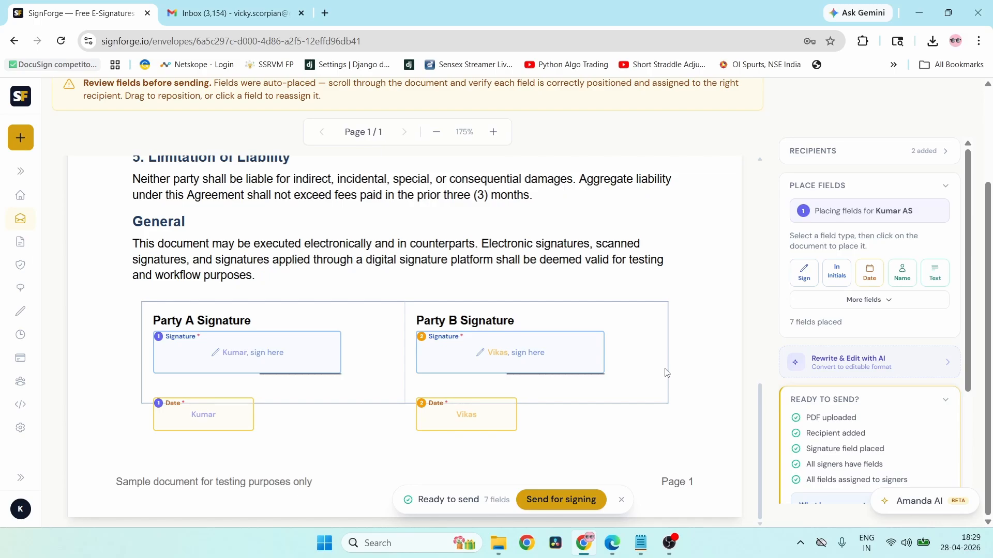
{"action": "scroll", "coordinate": [666, 372], "scroll_direction": "up", "scroll_amount": 10}
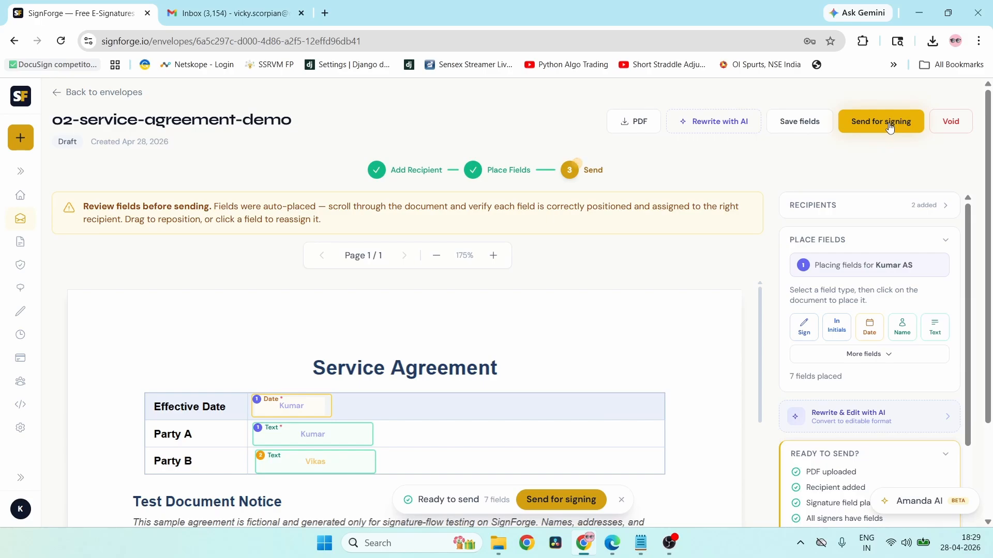
- Review the first recipient's details without changes, then open Send for Signing for both recipients
{"action": "left_click", "coordinate": [854, 215]}
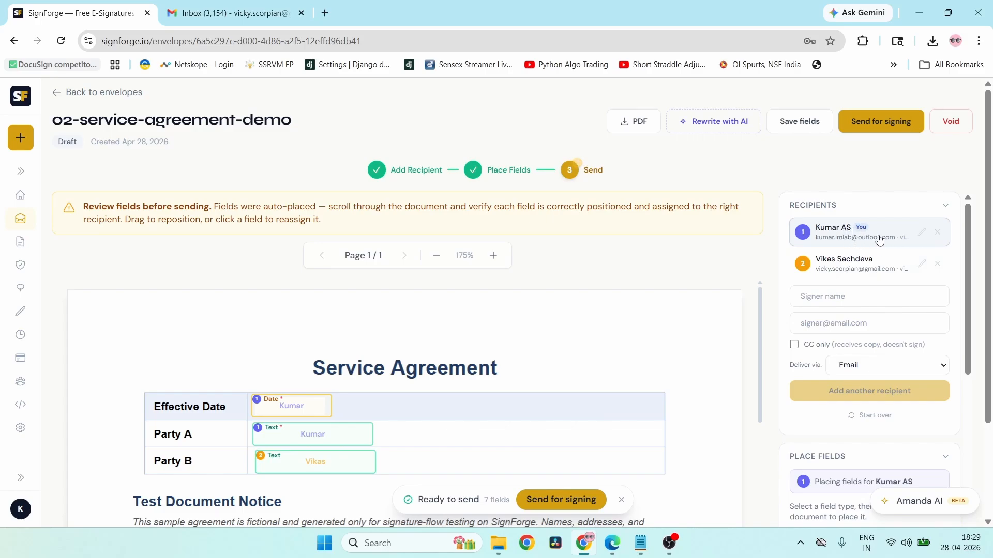
{"action": "left_click", "coordinate": [922, 233]}
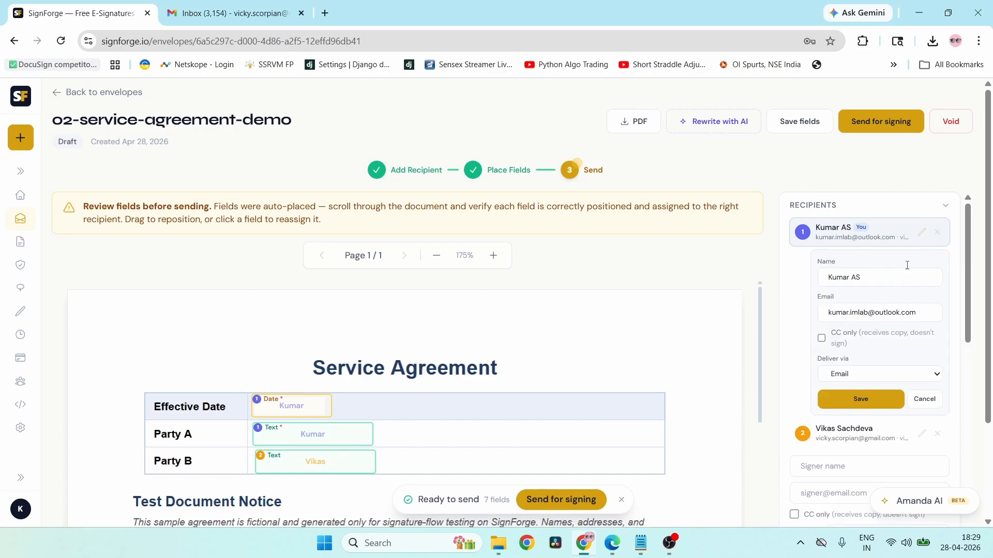
{"action": "left_click", "coordinate": [929, 394]}
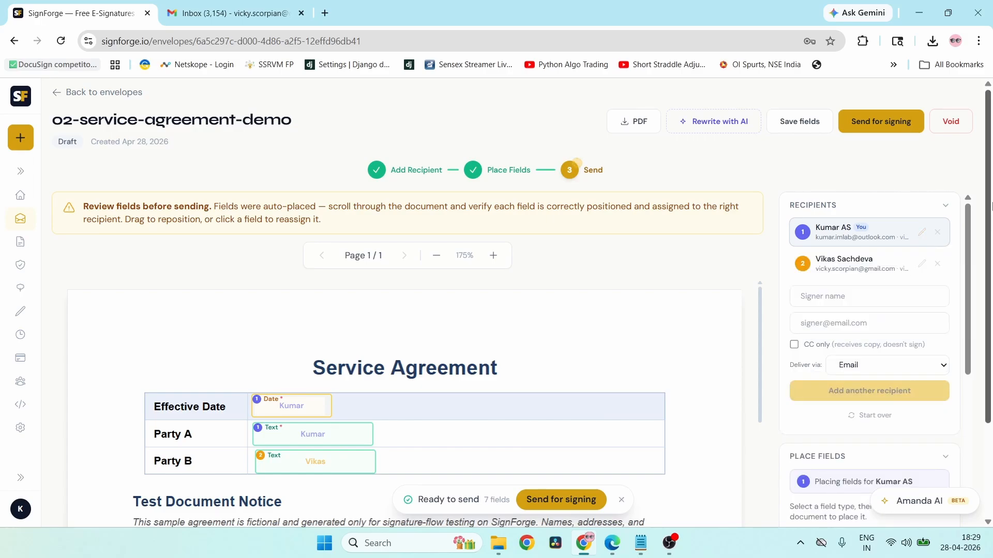
{"action": "left_click", "coordinate": [896, 117]}
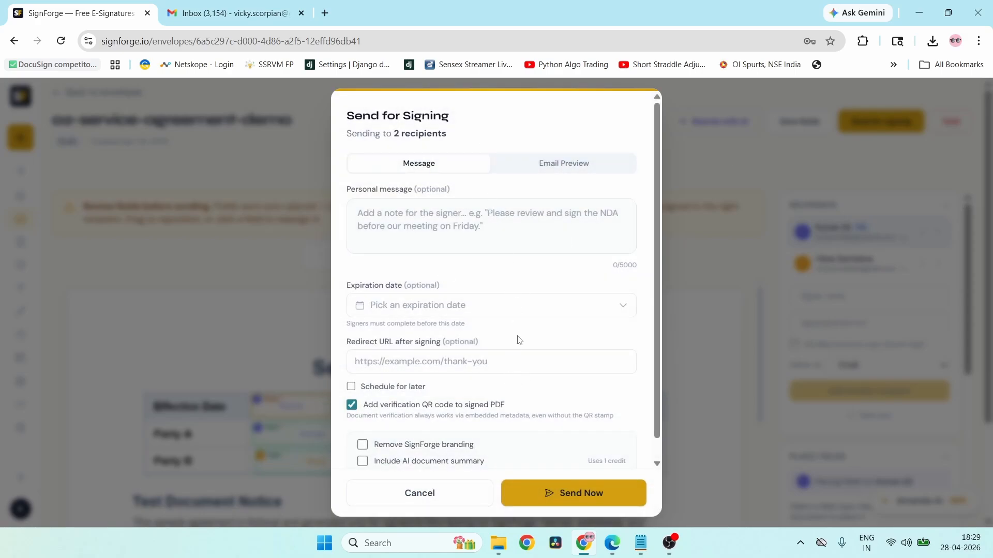
- Set the expiration to May 4, 2026, keeping send-later scheduling off and the QR code on
{"action": "left_click", "coordinate": [583, 302]}
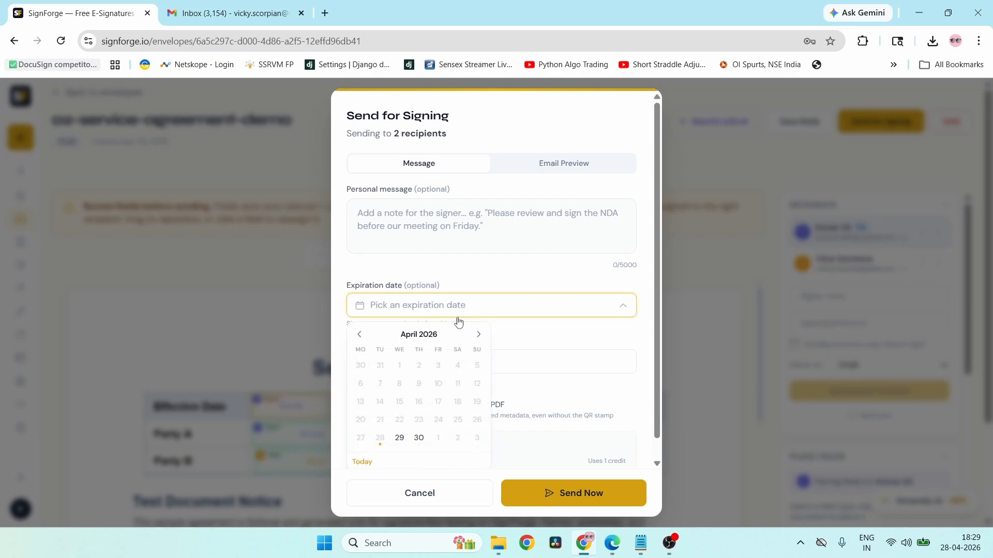
{"action": "left_click", "coordinate": [479, 335]}
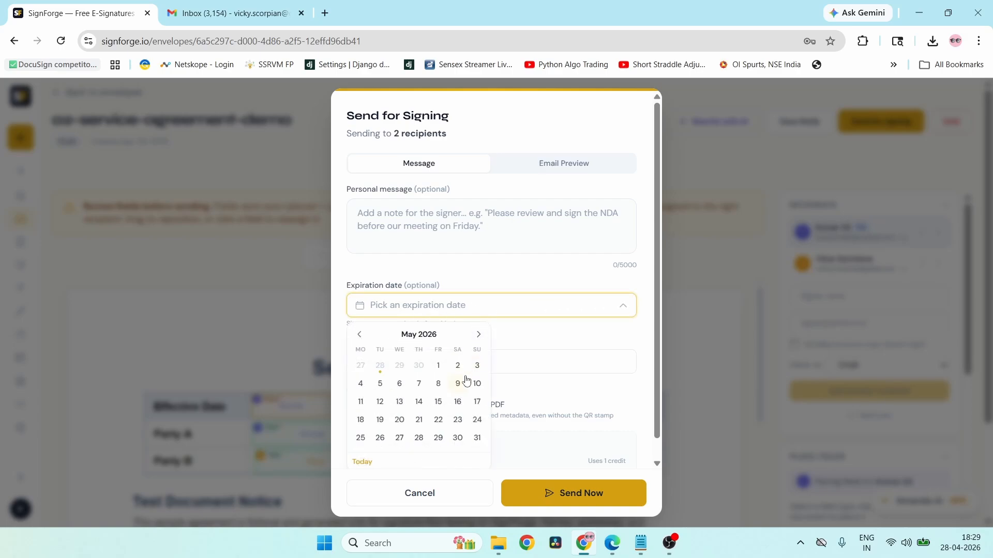
{"action": "left_click", "coordinate": [363, 385]}
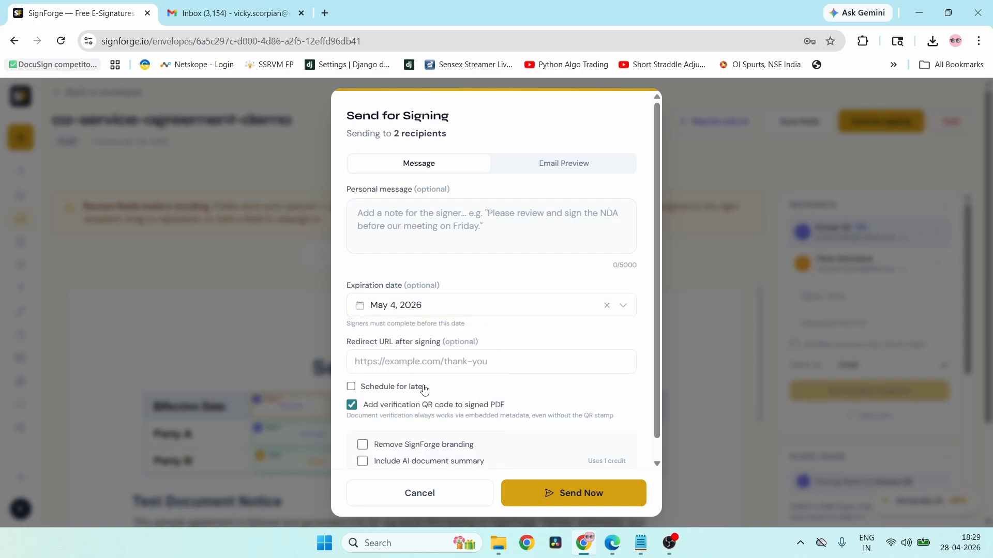
{"action": "left_click", "coordinate": [377, 389]}
{"action": "left_click", "coordinate": [377, 393]}
{"action": "scroll", "coordinate": [506, 405], "scroll_direction": "down", "scroll_amount": 1}
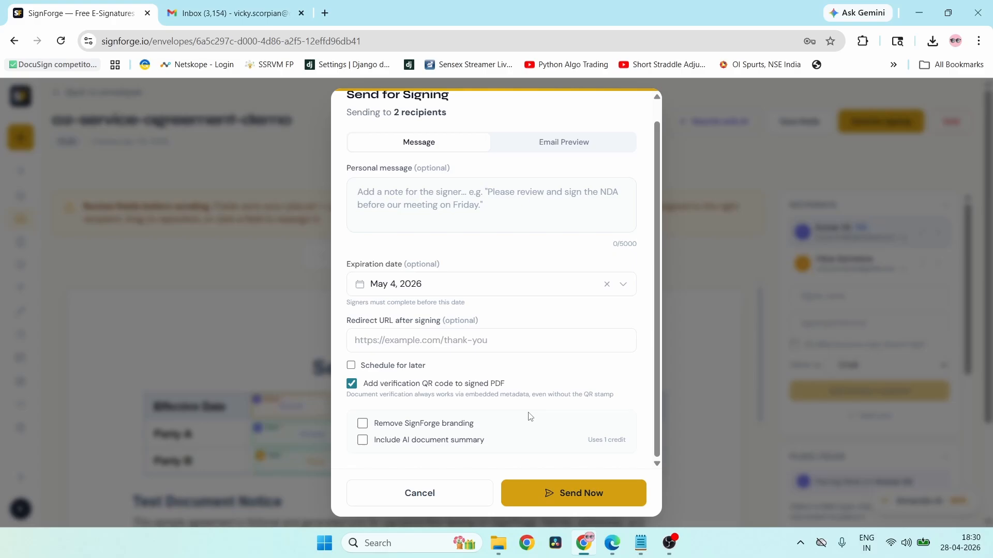
{"action": "scroll", "coordinate": [529, 416], "scroll_direction": "up", "scroll_amount": 1}
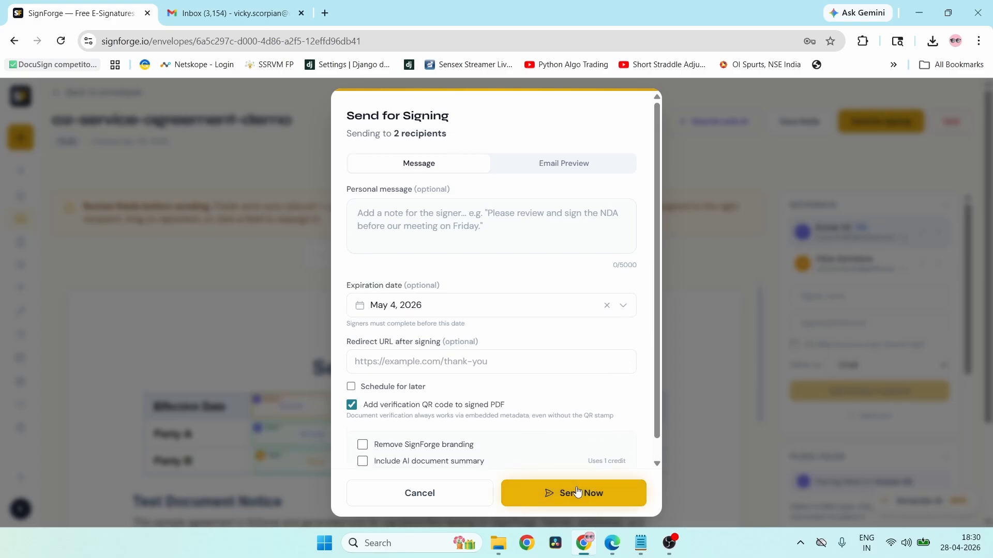
- Add the personal note 'Please sign this at earliest.' and send the envelope now
{"action": "left_click", "coordinate": [541, 166]}
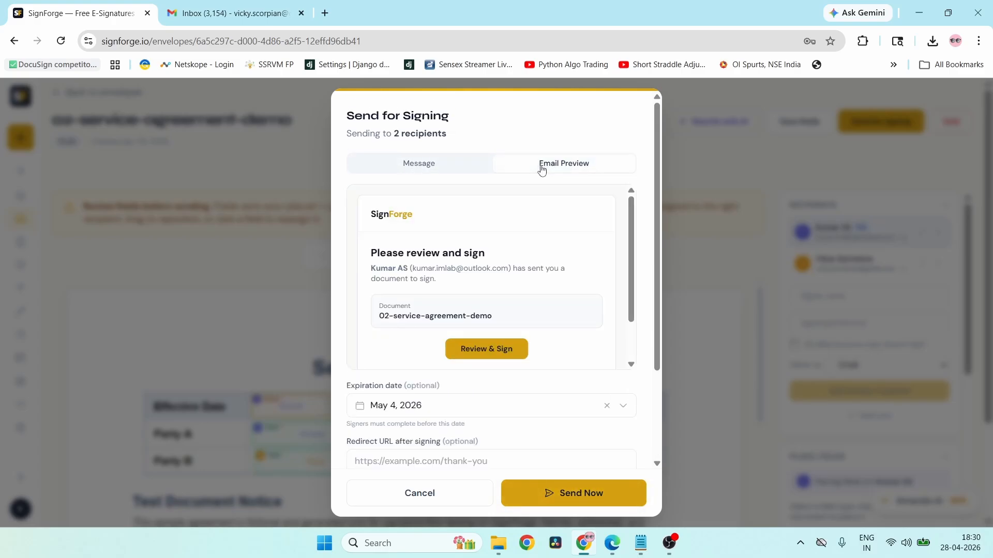
{"action": "scroll", "coordinate": [572, 267], "scroll_direction": "down", "scroll_amount": 2}
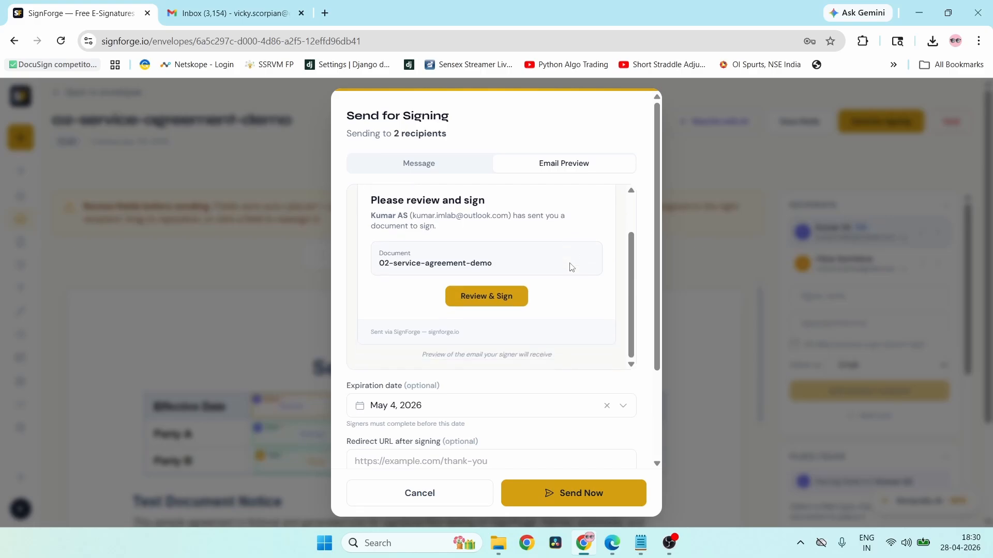
{"action": "scroll", "coordinate": [571, 267], "scroll_direction": "up", "scroll_amount": 2}
{"action": "left_click", "coordinate": [426, 169]}
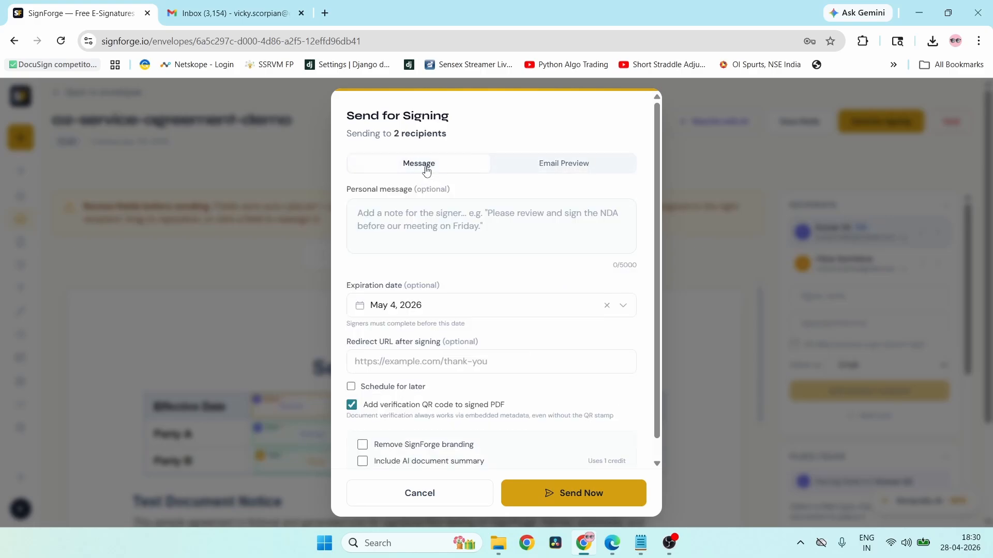
{"action": "left_click", "coordinate": [435, 226]}
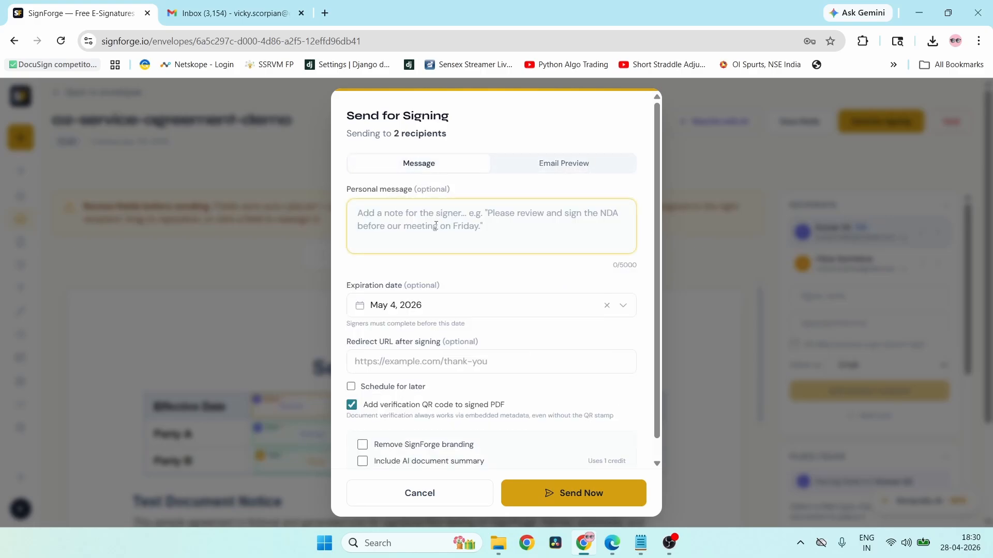
{"action": "type", "text": "Please sign thi"}
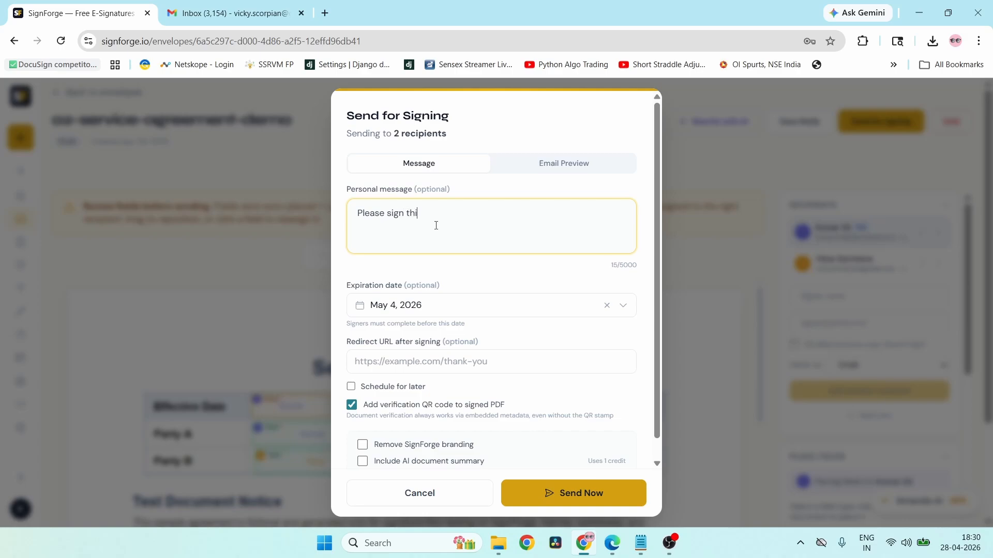
{"action": "type", "text": "s at earlier"}
{"action": "key", "text": "BackSpace"}
{"action": "type", "text": "st."}
{"action": "left_click", "coordinate": [583, 492]}
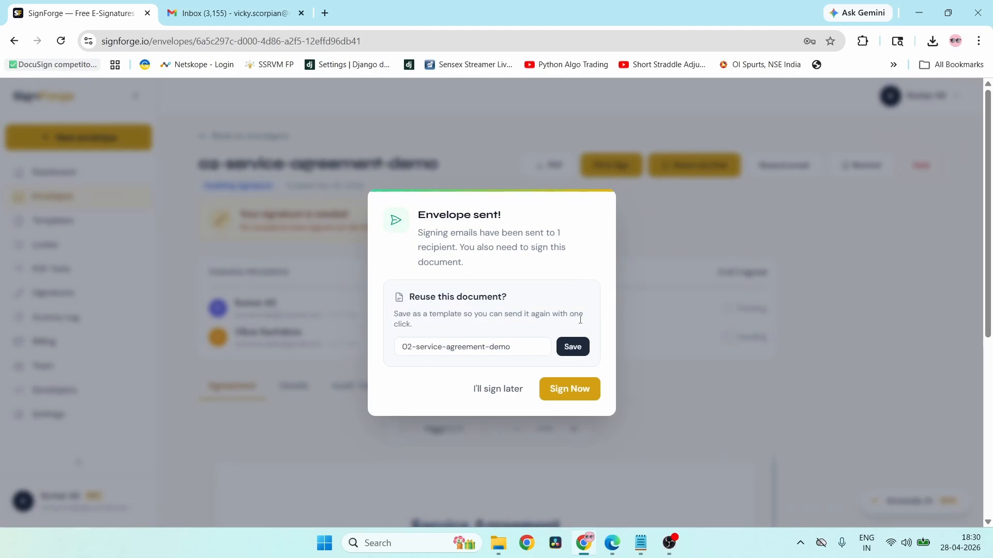
- Choose to sign later, then reopen the 02-service-agreement-demo envelope from the Envelopes list
{"action": "left_click", "coordinate": [507, 395]}
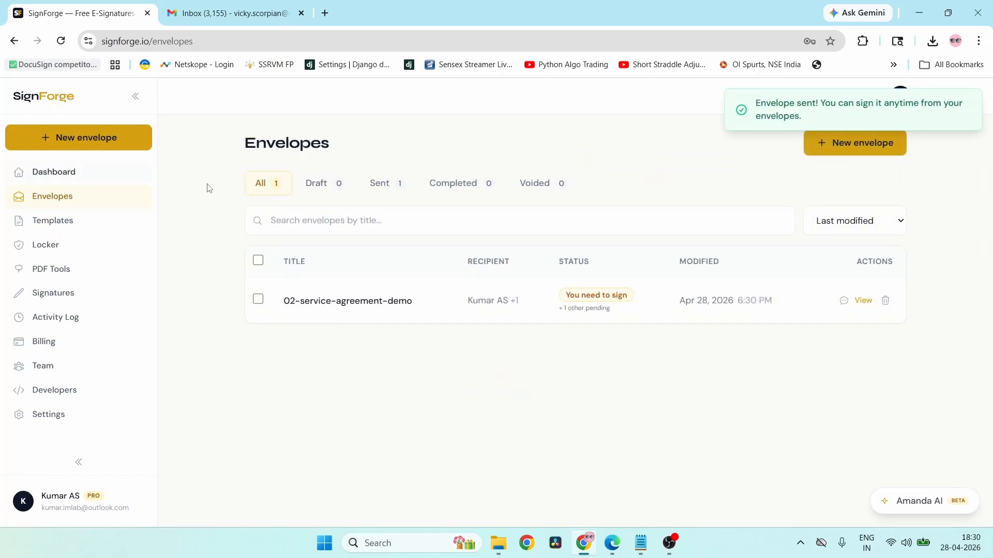
{"action": "left_click", "coordinate": [324, 302]}
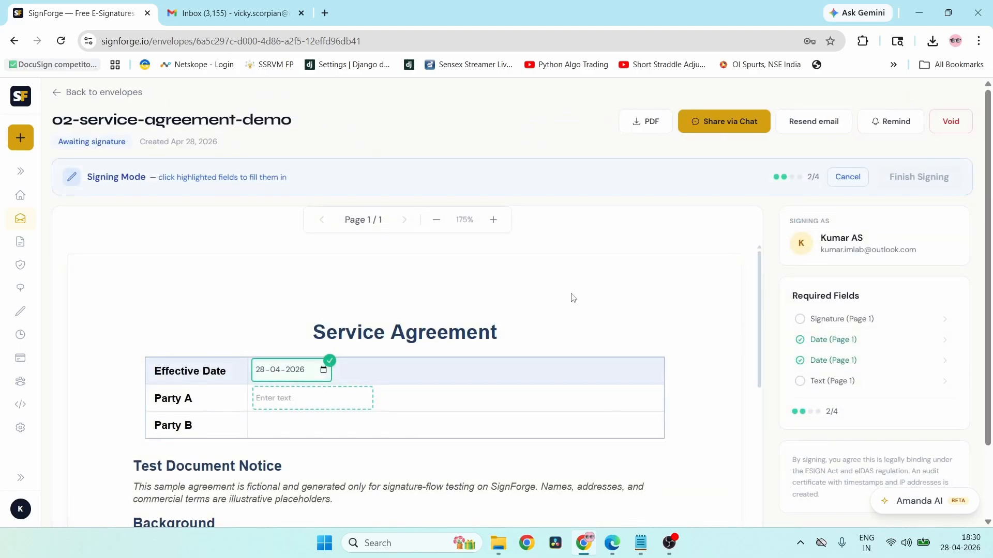
- Apply a typed Cursive-style signature to the Party A signature box
{"action": "scroll", "coordinate": [572, 295], "scroll_direction": "down", "scroll_amount": 2}
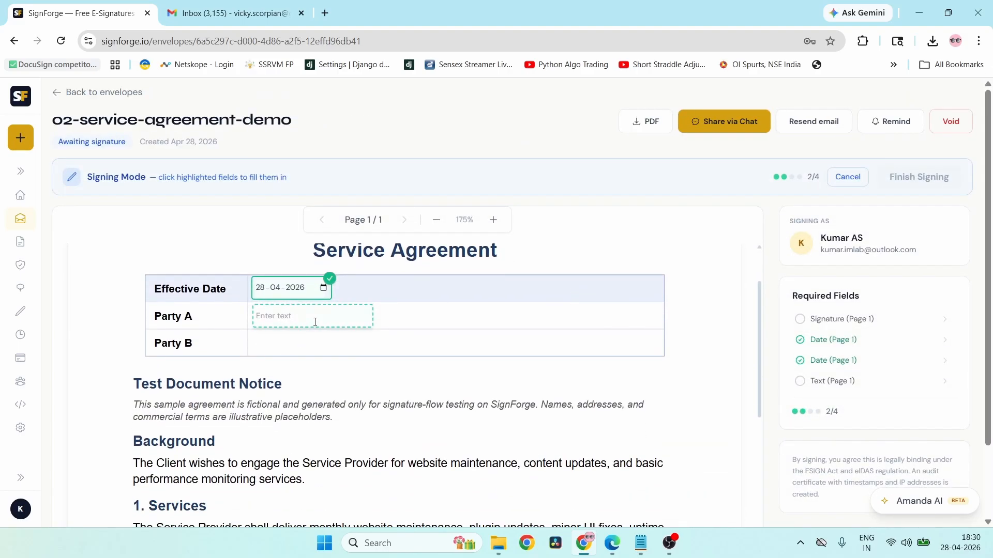
{"action": "scroll", "coordinate": [681, 387], "scroll_direction": "down", "scroll_amount": 10}
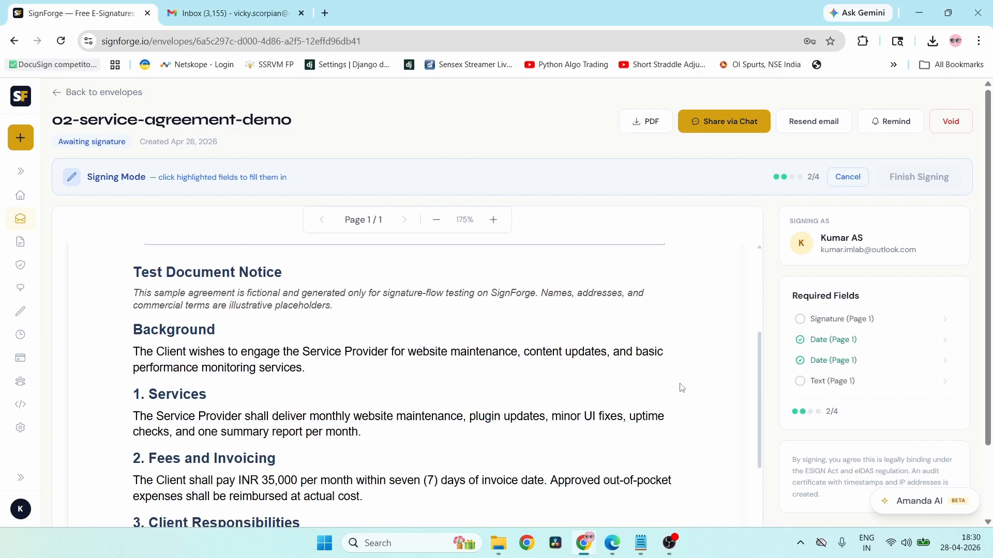
{"action": "scroll", "coordinate": [681, 388], "scroll_direction": "down", "scroll_amount": 1}
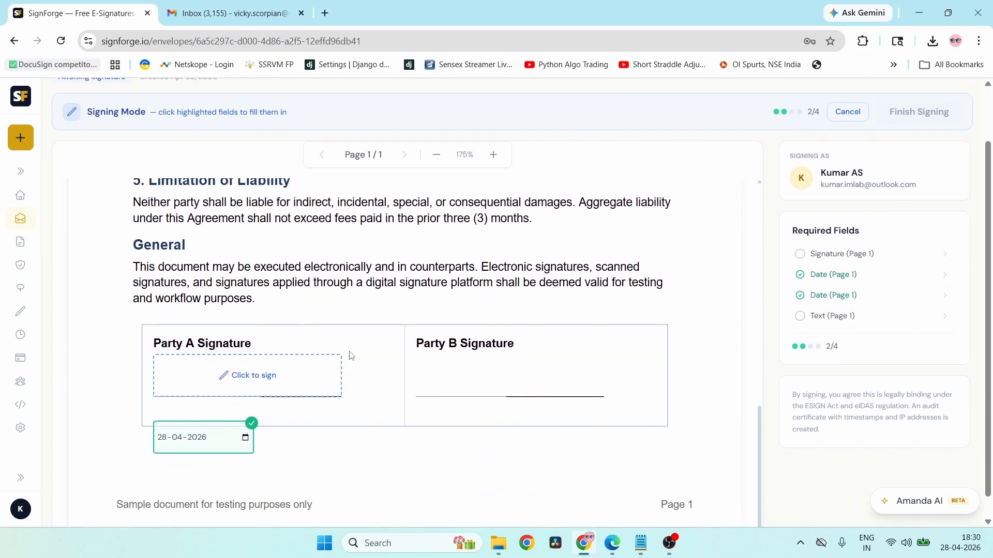
{"action": "left_click", "coordinate": [224, 387]}
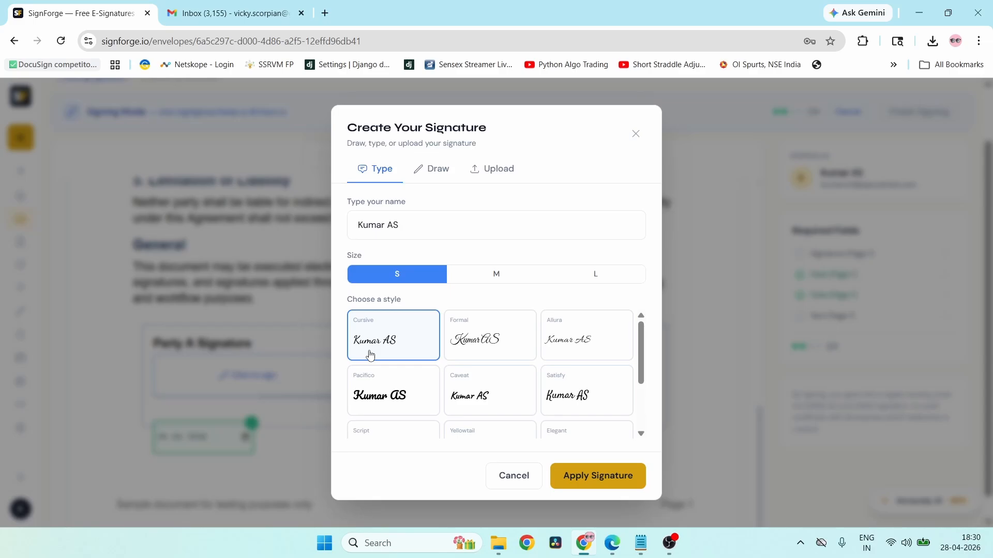
{"action": "left_click", "coordinate": [585, 477]}
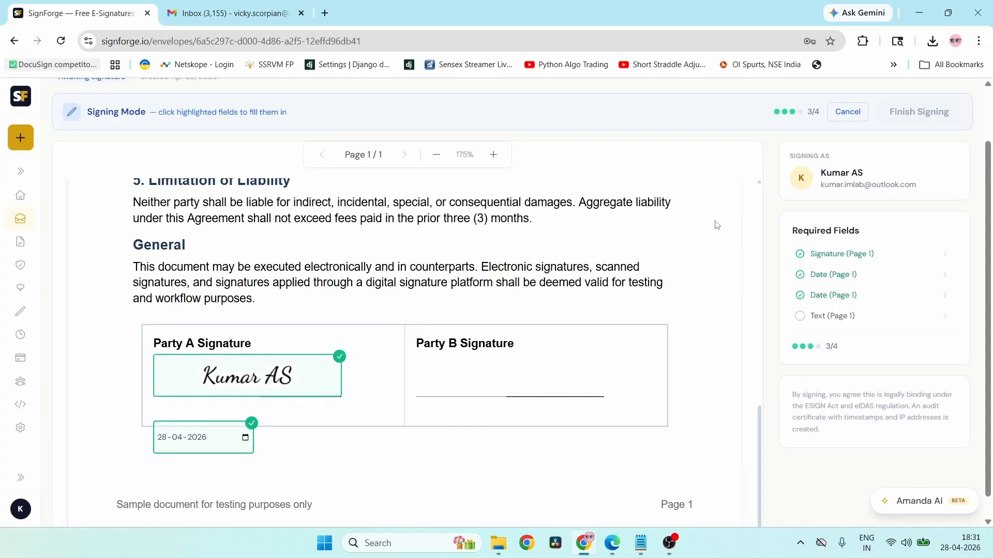
{"action": "scroll", "coordinate": [717, 225], "scroll_direction": "up", "scroll_amount": 10}
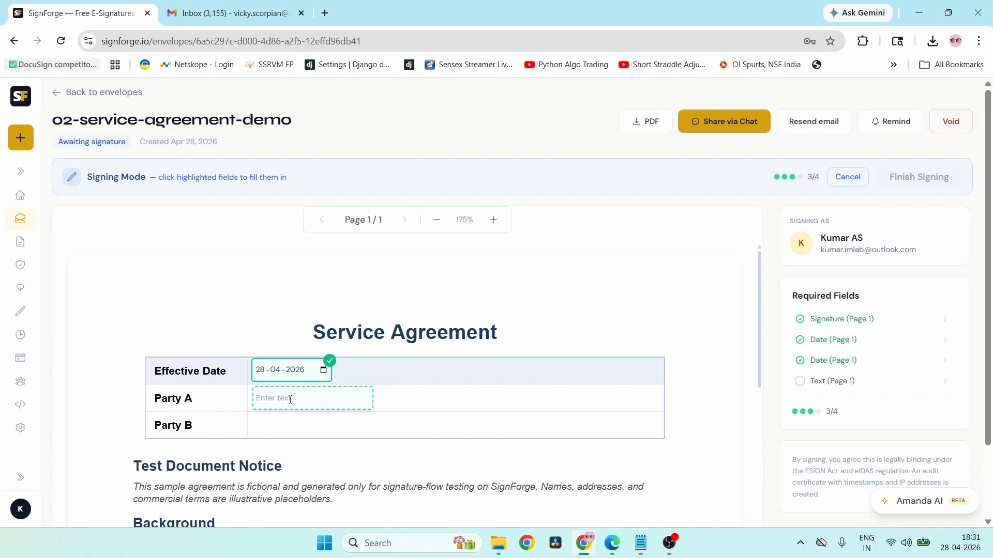
- Enter the first signer's name in the Party A field, then finish and confirm the signature
{"action": "type", "text": "Kumar AS"}
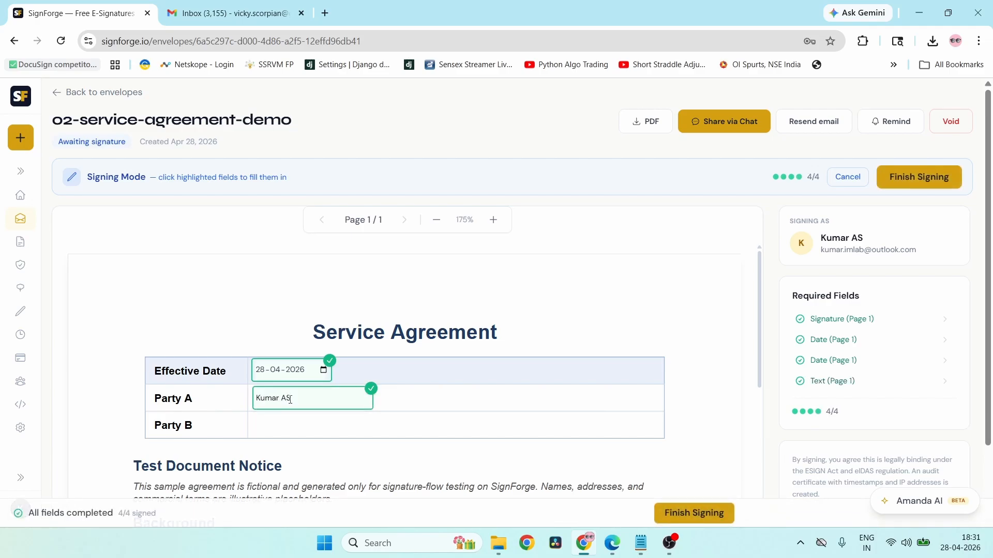
{"action": "left_click", "coordinate": [710, 513]}
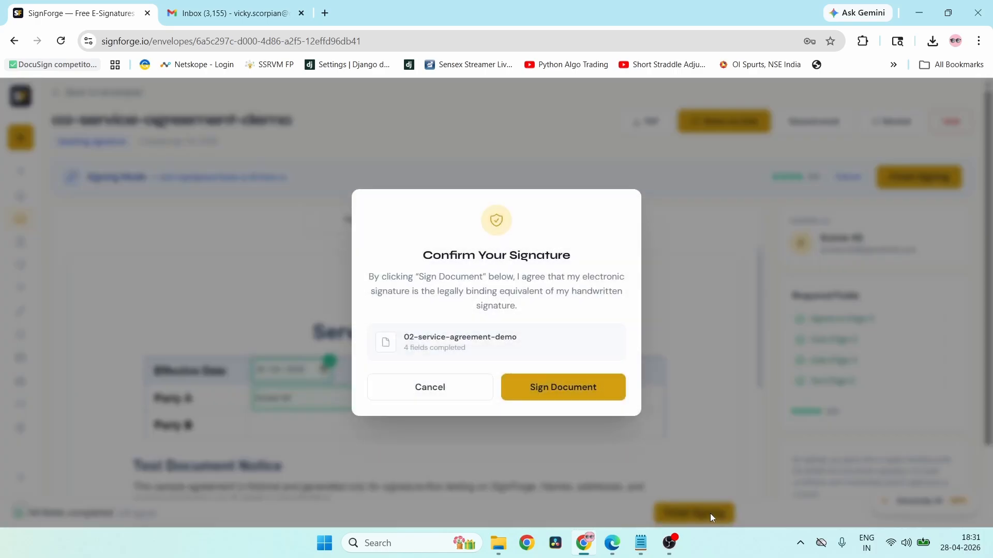
{"action": "left_click", "coordinate": [549, 388]}
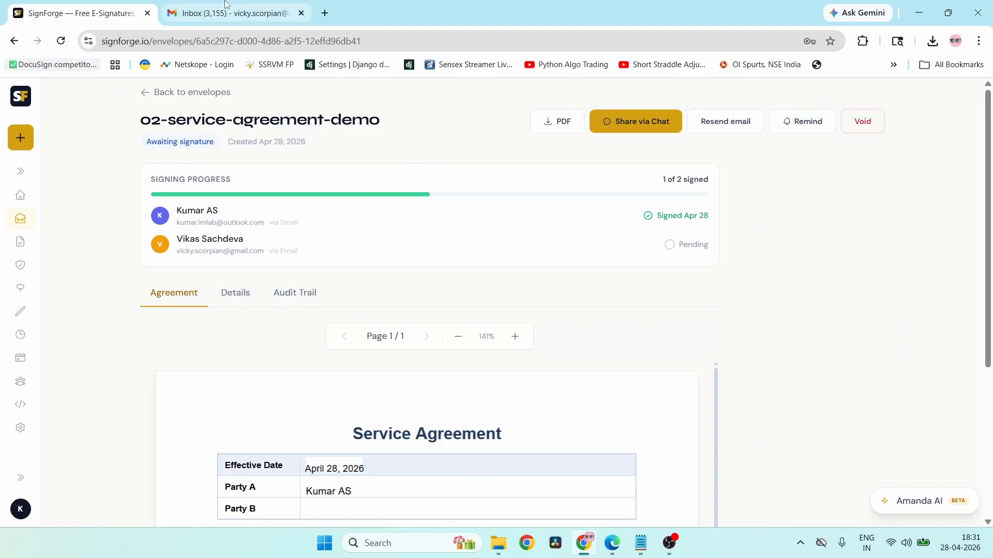
- Copy the Review & Sign link address from the SignForge email in Gmail, then return to SignForge
{"action": "left_click", "coordinate": [226, 5]}
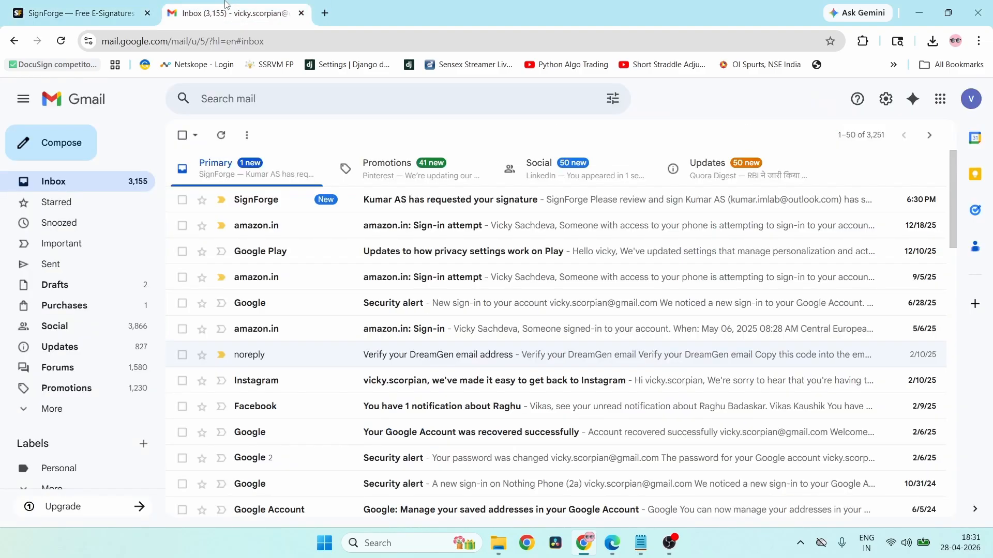
{"action": "left_click", "coordinate": [485, 201]}
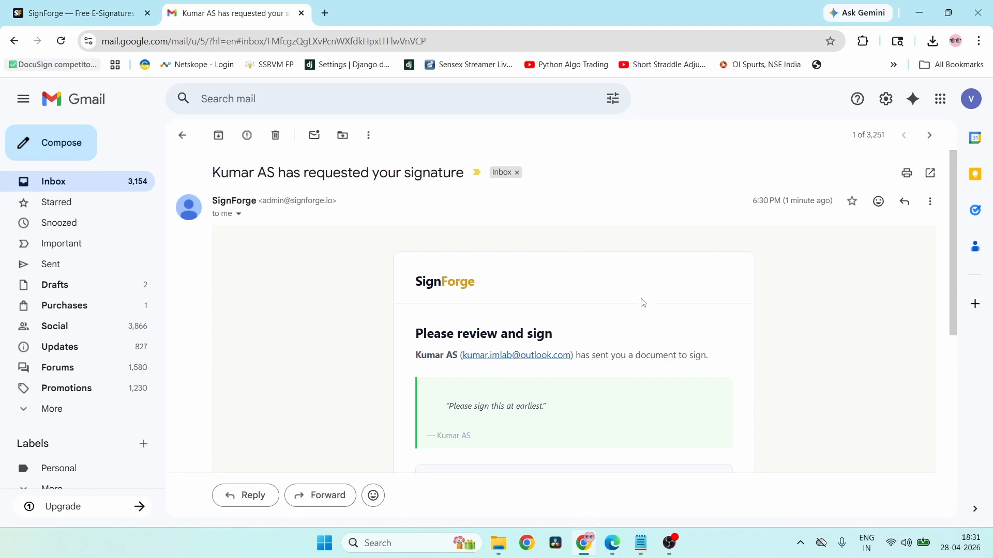
{"action": "scroll", "coordinate": [643, 304], "scroll_direction": "down", "scroll_amount": 1}
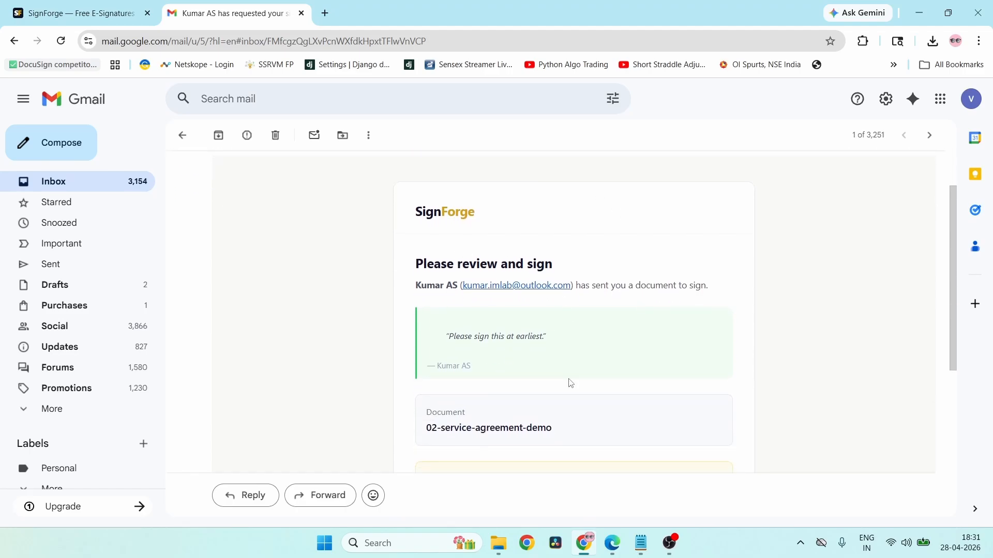
{"action": "scroll", "coordinate": [569, 383], "scroll_direction": "down", "scroll_amount": 2}
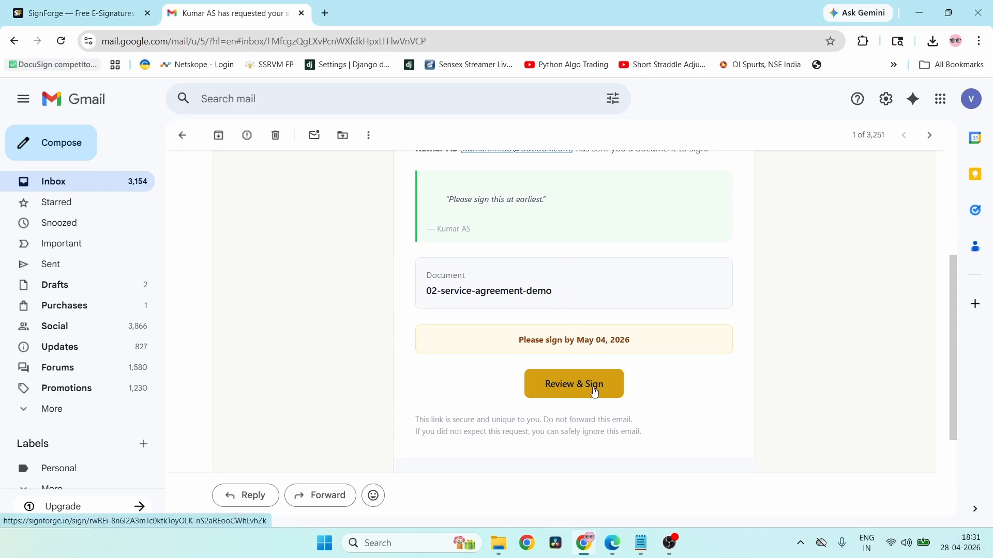
{"action": "right_click", "coordinate": [594, 389]}
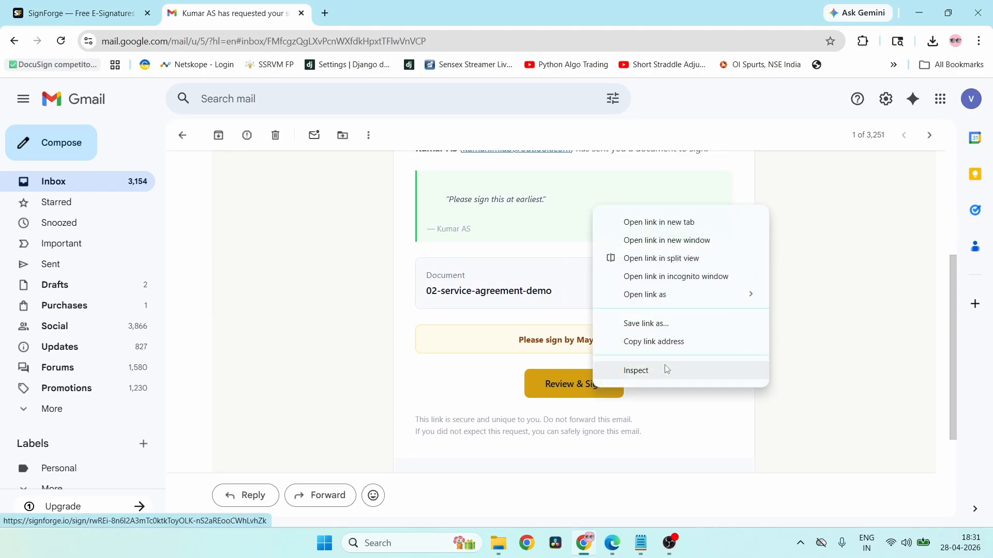
{"action": "left_click", "coordinate": [657, 341]}
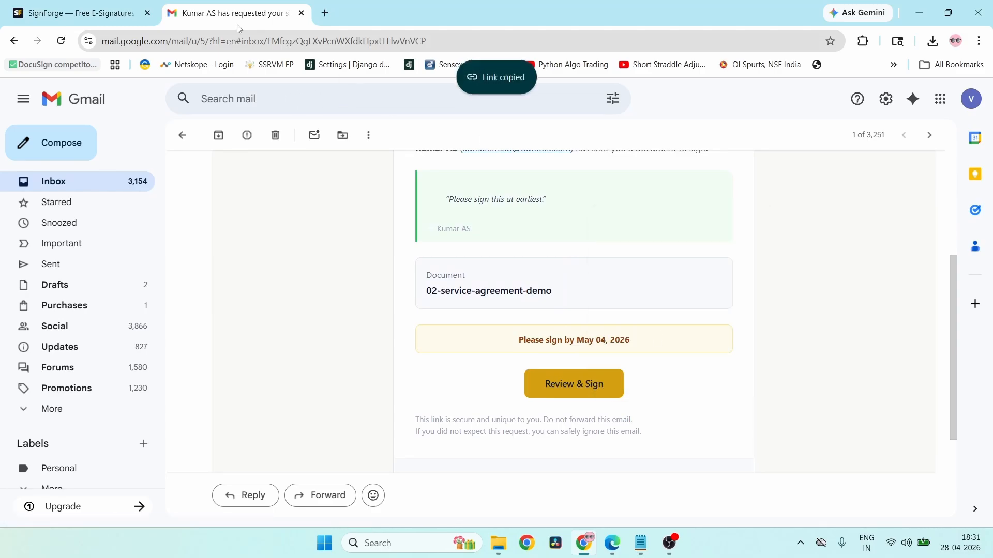
{"action": "left_click", "coordinate": [123, 5]}
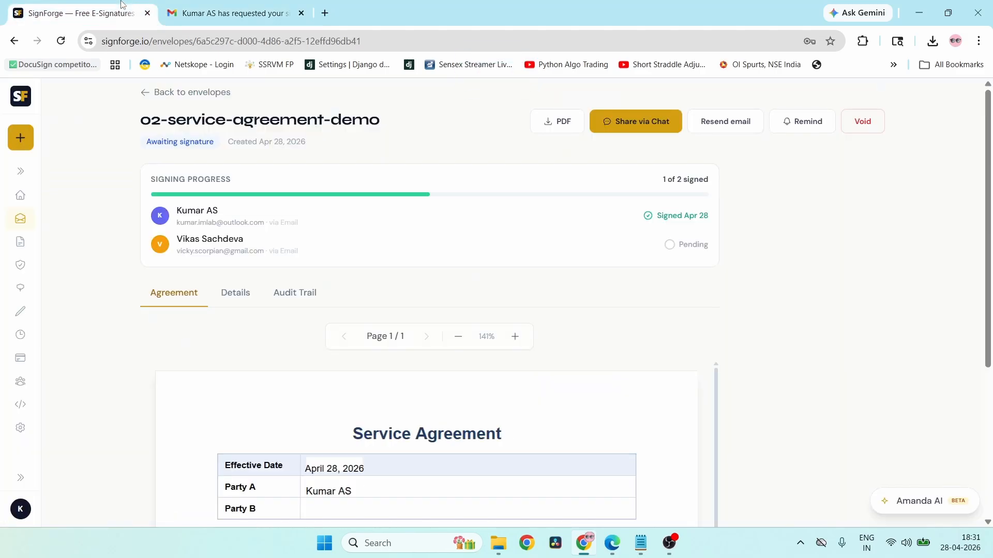
- Open the copied signing link in a new private window as the second signer
{"action": "left_click", "coordinate": [979, 41]}
{"action": "left_click", "coordinate": [900, 106]}
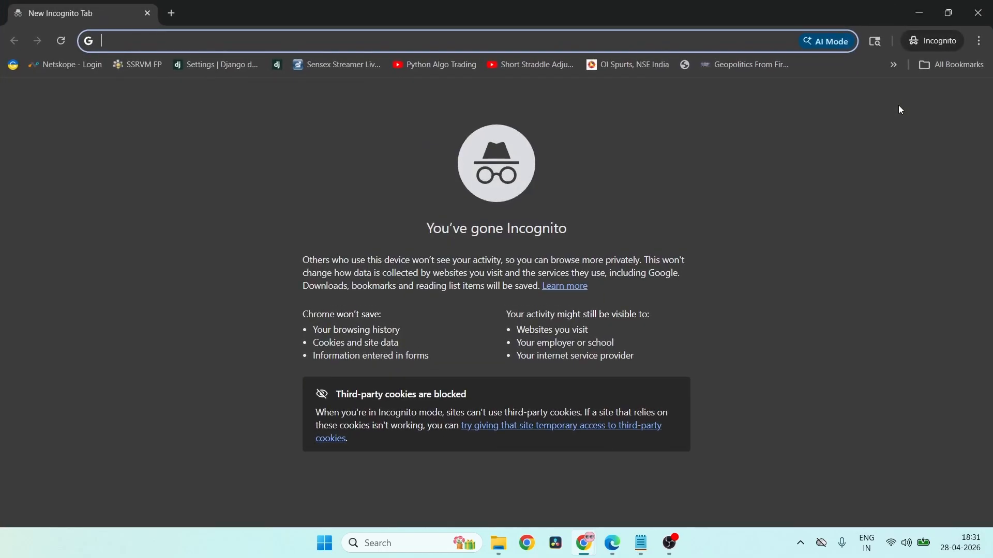
{"action": "key", "text": "ctrl+v"}
{"action": "key", "text": "Return"}
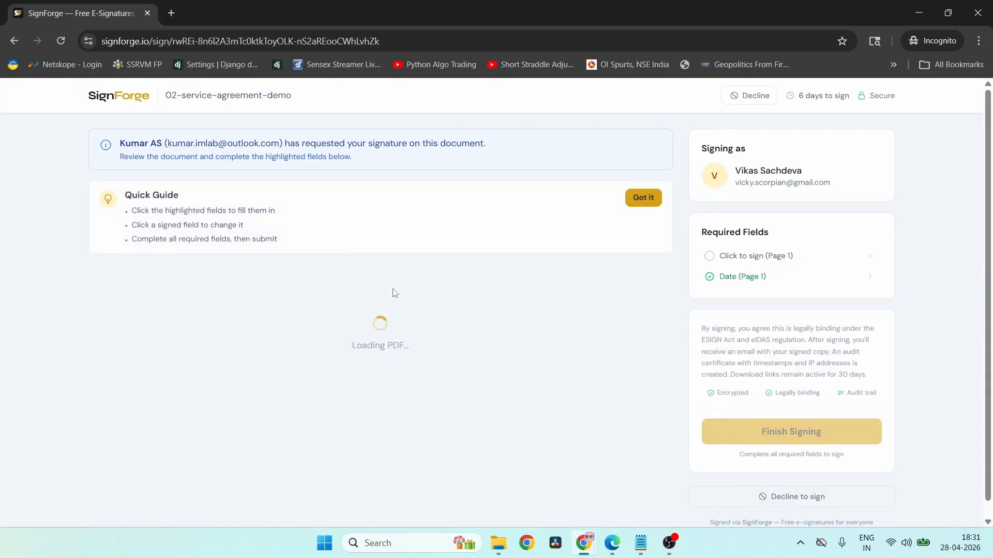
- Inspect the Party B fields without signing, leaving the date at Apr 28, 2026
{"action": "left_click", "coordinate": [759, 257]}
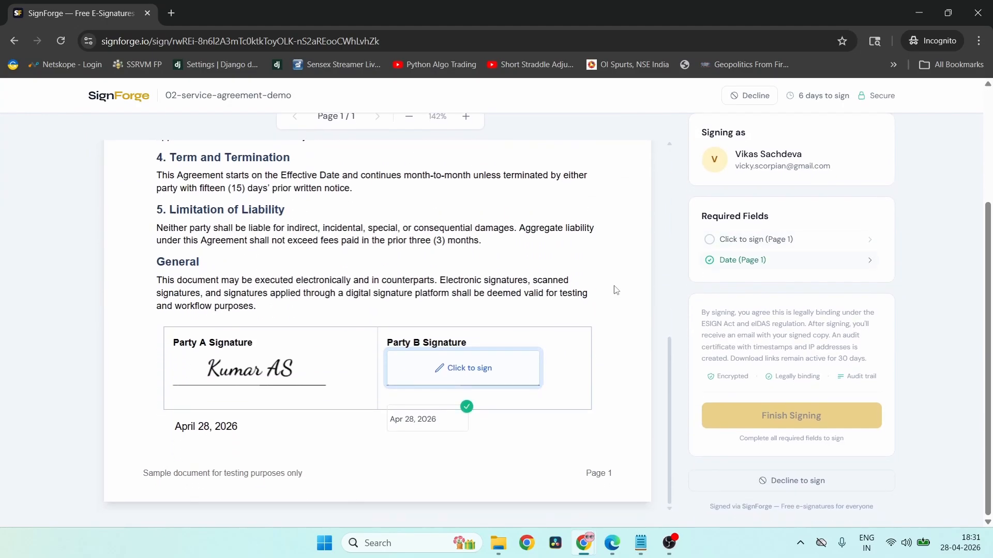
{"action": "left_click", "coordinate": [461, 377]}
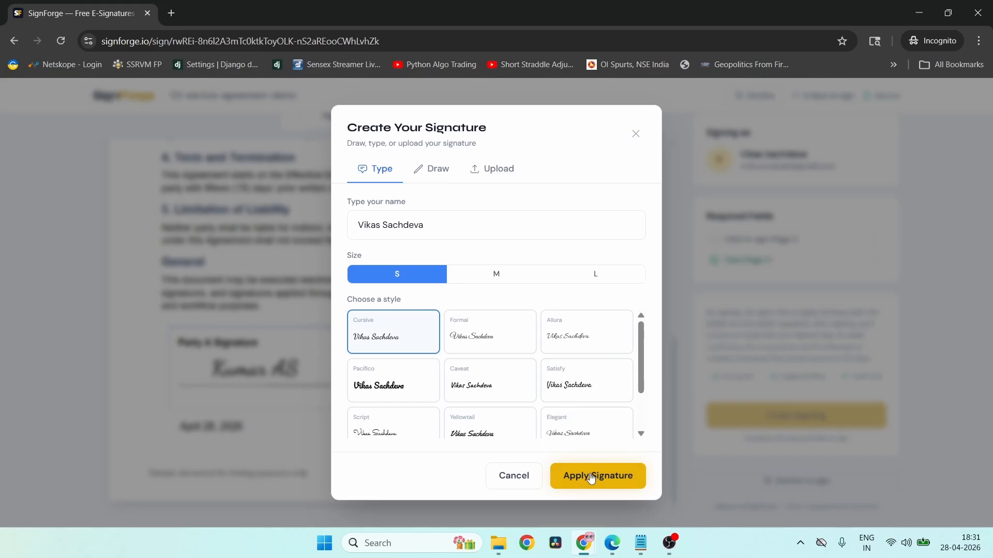
{"action": "left_click", "coordinate": [514, 476]}
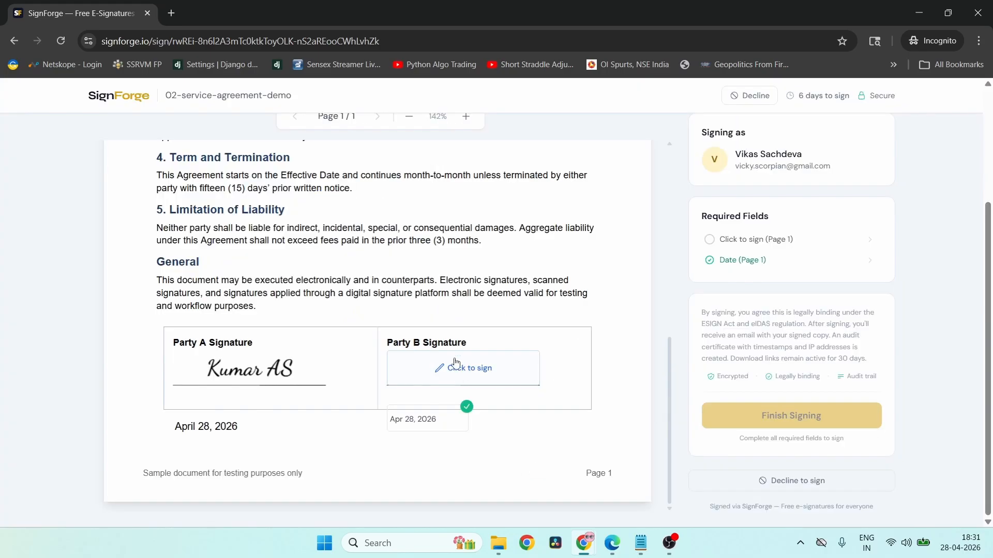
{"action": "left_click", "coordinate": [425, 425]}
{"action": "left_click", "coordinate": [523, 435]}
{"action": "scroll", "coordinate": [526, 422], "scroll_direction": "up", "scroll_amount": 10}
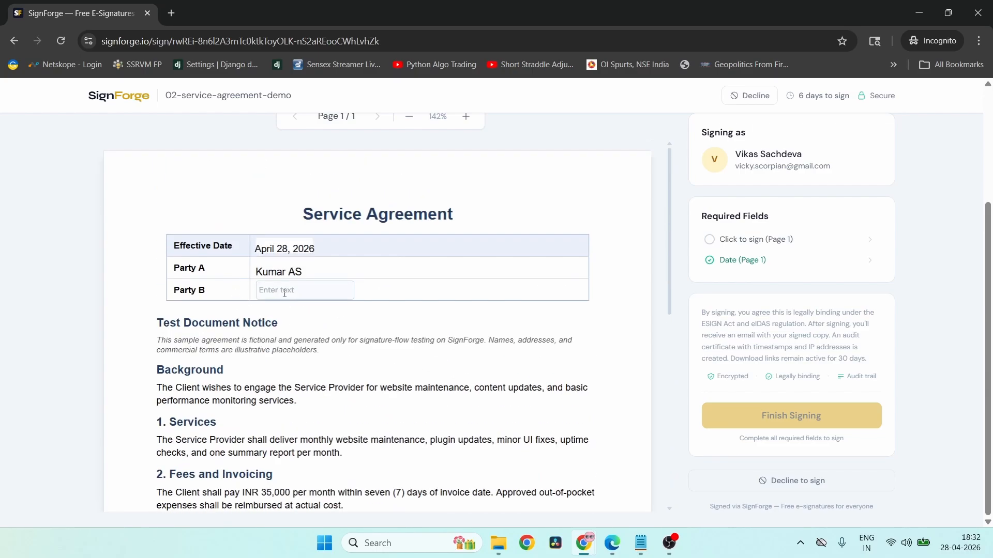
{"action": "left_click", "coordinate": [319, 298]}
{"action": "scroll", "coordinate": [487, 369], "scroll_direction": "down", "scroll_amount": 10}
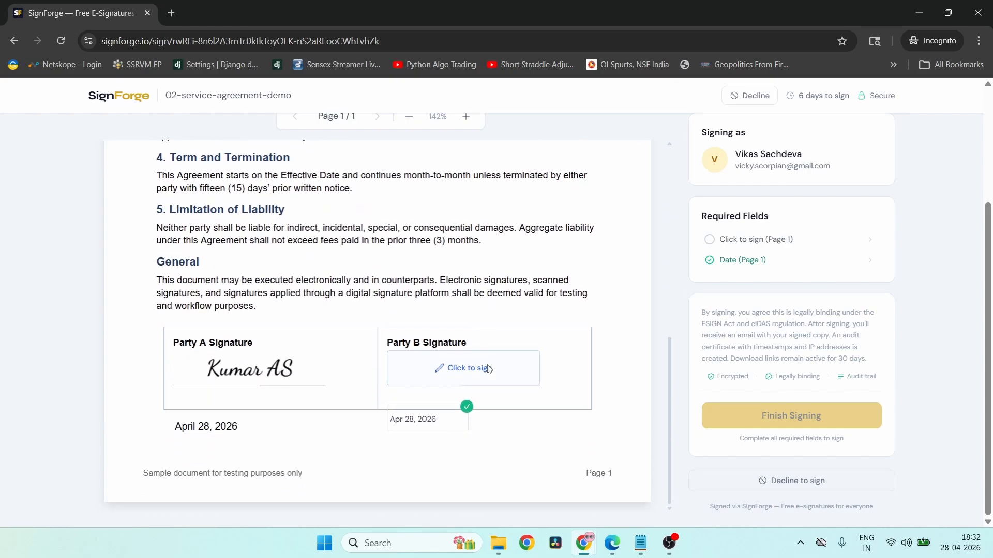
- Apply the typed signature to Party B's box, then finish and agree to sign
{"action": "left_click", "coordinate": [462, 367]}
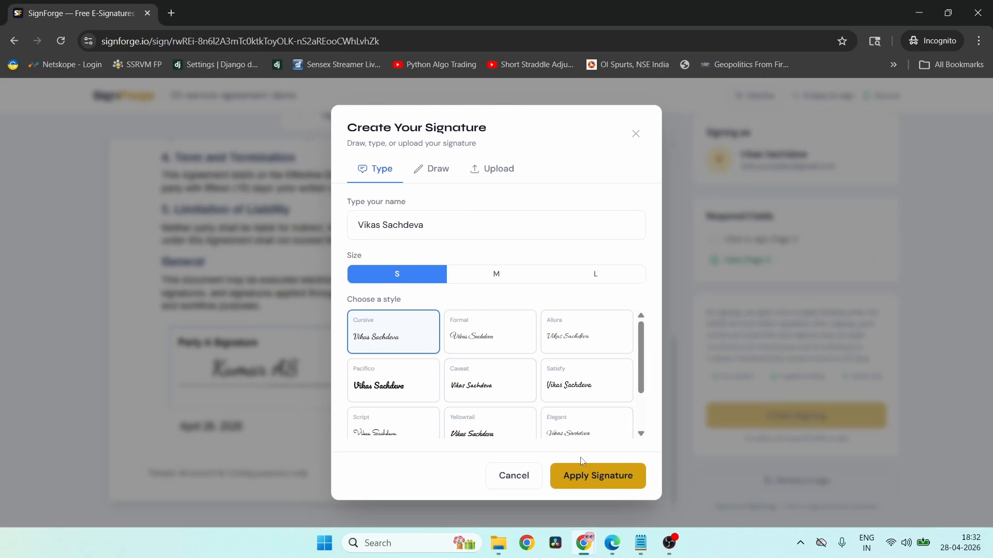
{"action": "left_click", "coordinate": [598, 476]}
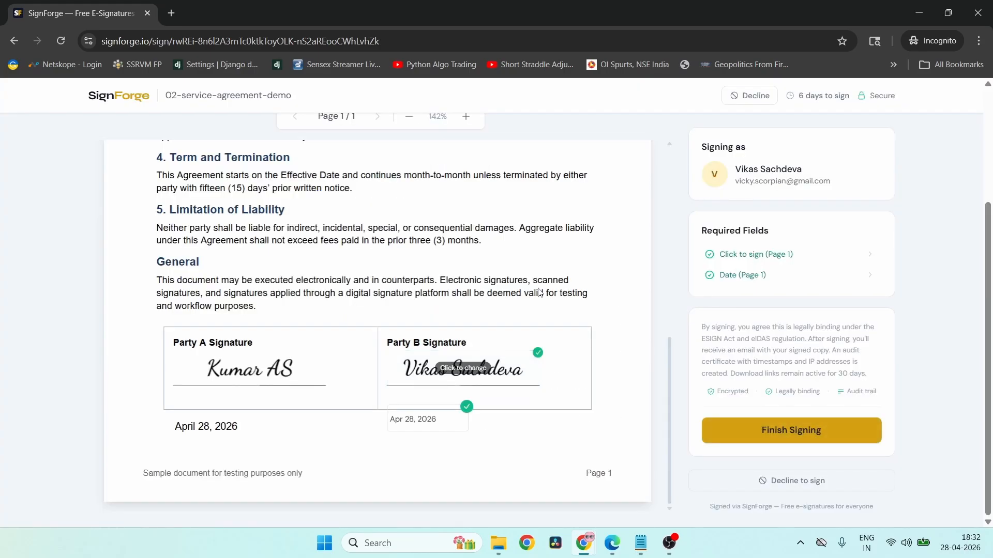
{"action": "scroll", "coordinate": [539, 293], "scroll_direction": "up", "scroll_amount": 10}
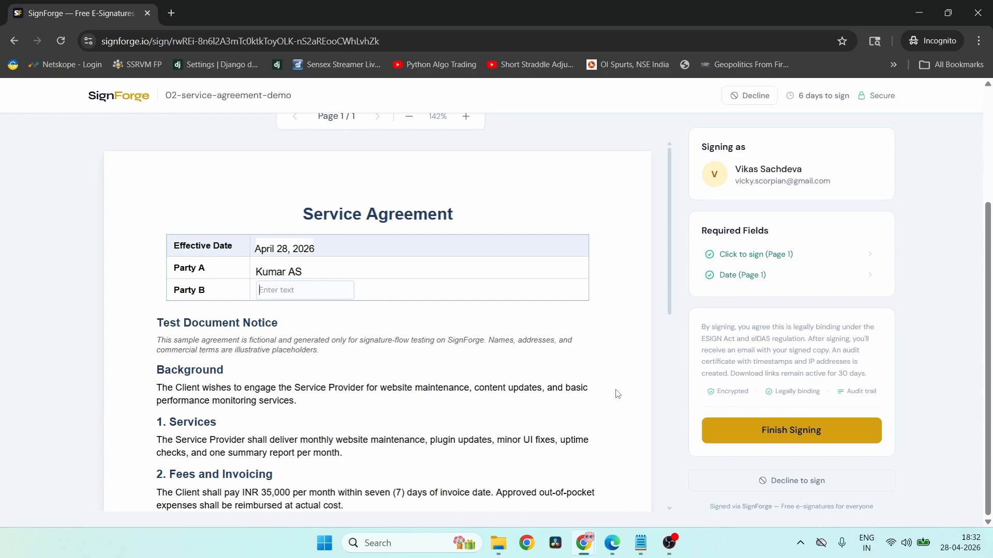
{"action": "left_click", "coordinate": [815, 436]}
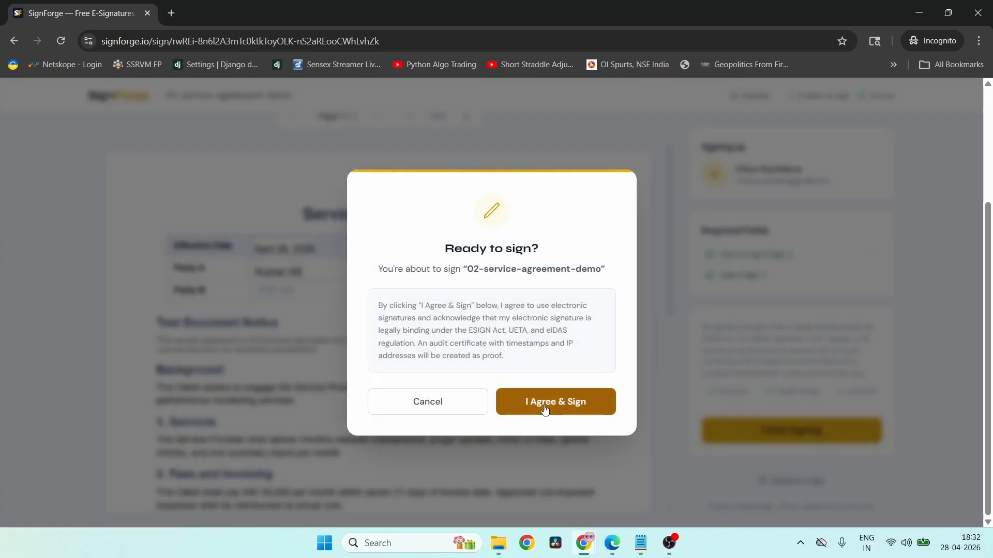
{"action": "left_click", "coordinate": [546, 410]}
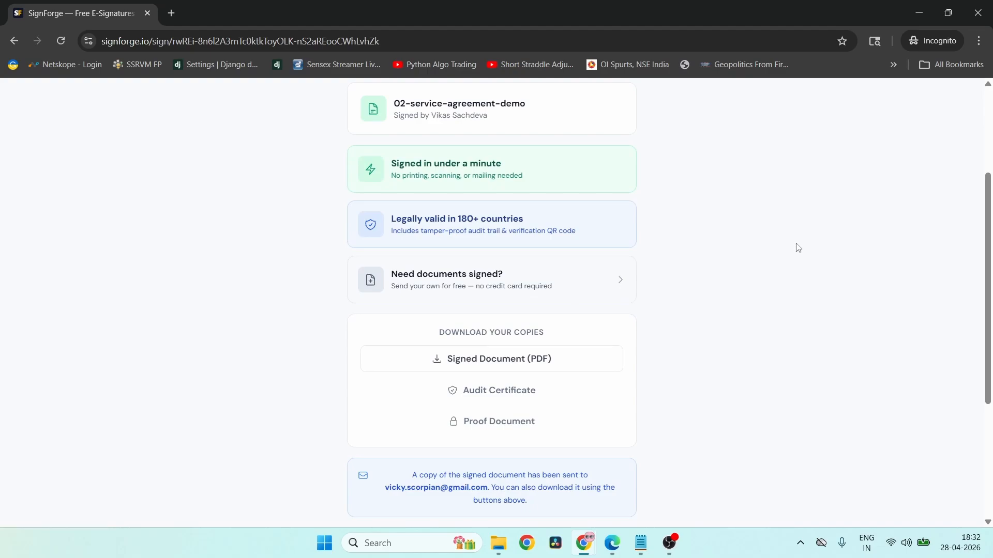
- Download the signed agreement PDF to the Desktop
{"action": "scroll", "coordinate": [797, 247], "scroll_direction": "down", "scroll_amount": 2}
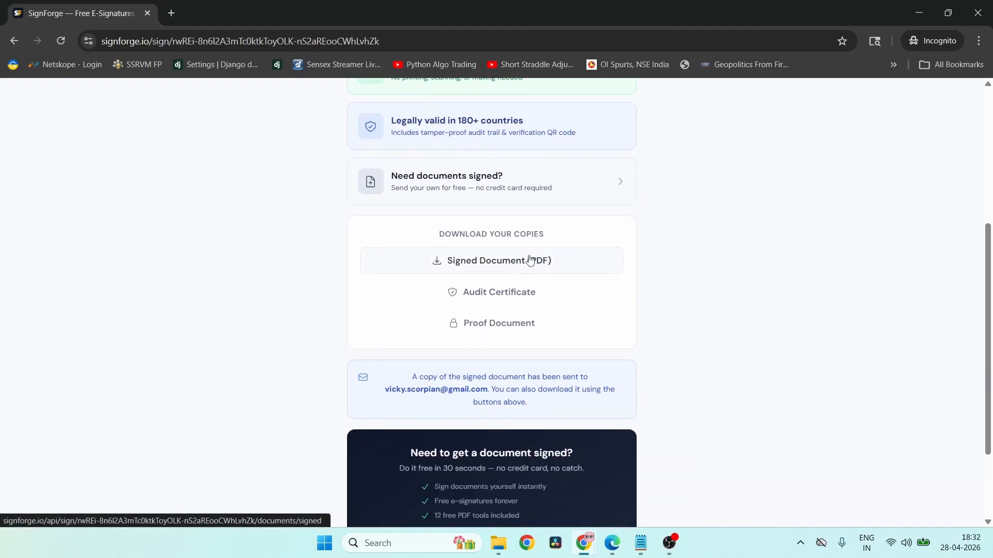
{"action": "left_click", "coordinate": [505, 268]}
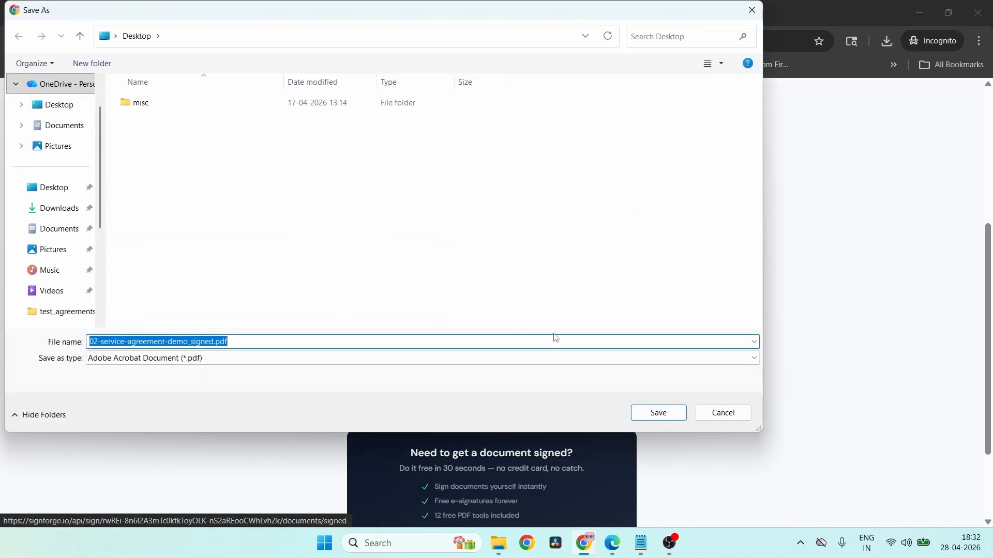
{"action": "left_click", "coordinate": [673, 418]}
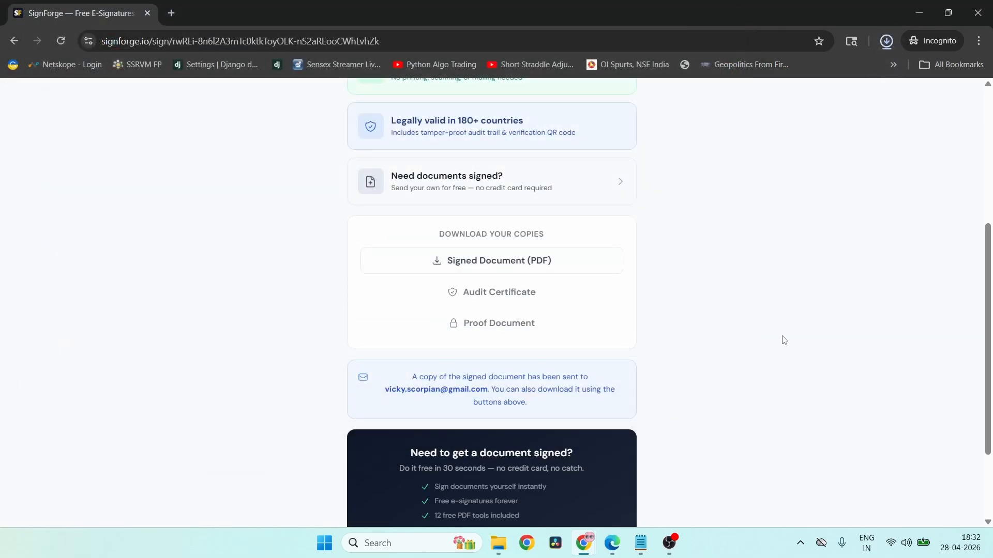
- Save the proof document to the Desktop as proof.html and minimize the browser windows
{"action": "left_click", "coordinate": [495, 325]}
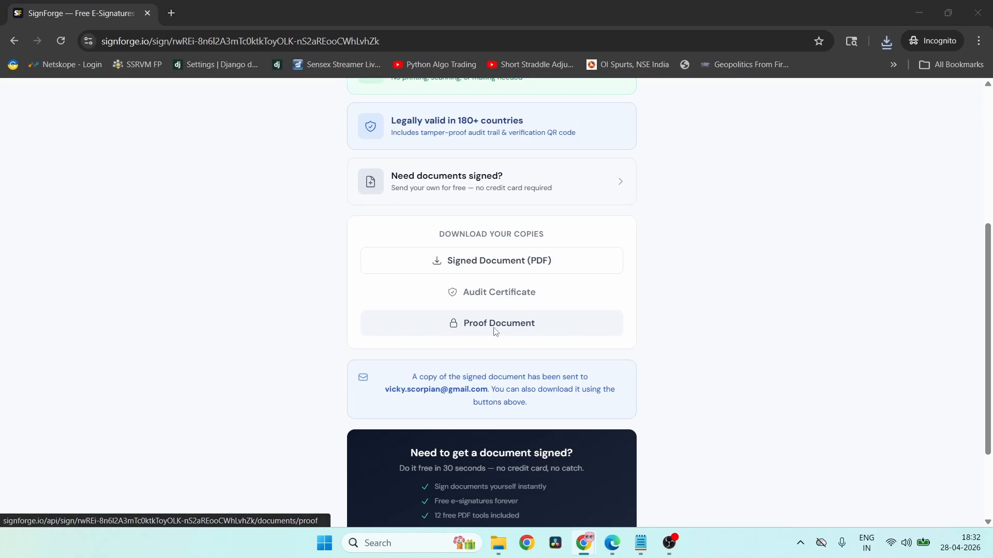
{"action": "key", "text": "Home"}
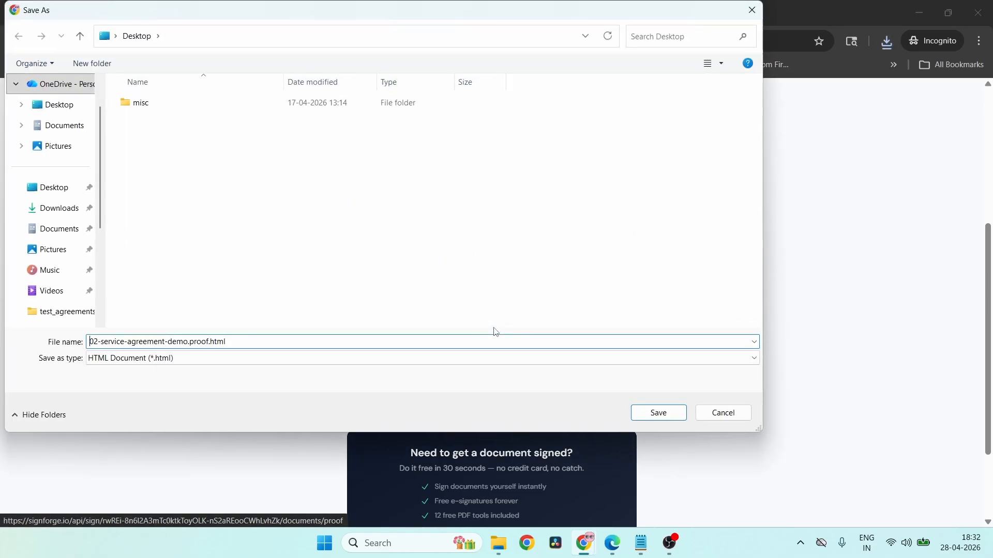
{"action": "key", "text": "shift+Right"}
{"action": "key", "text": "shift+Right"}
{"action": "key", "text": "shift+Right"}
{"action": "key", "text": "shift+Right"}
{"action": "key", "text": "shift+Right"}
{"action": "key", "text": "shift+Right"}
{"action": "key", "text": "shift+Right"}
{"action": "key", "text": "shift+Right"}
{"action": "key", "text": "shift+Right"}
{"action": "key", "text": "shift+Right"}
{"action": "key", "text": "shift+Right"}
{"action": "key", "text": "shift+Right"}
{"action": "key", "text": "shift+Right"}
{"action": "key", "text": "shift+Right"}
{"action": "key", "text": "shift+Right"}
{"action": "key", "text": "shift+Right"}
{"action": "key", "text": "shift+Right"}
{"action": "key", "text": "shift+Right"}
{"action": "key", "text": "shift+Right"}
{"action": "key", "text": "shift+Right"}
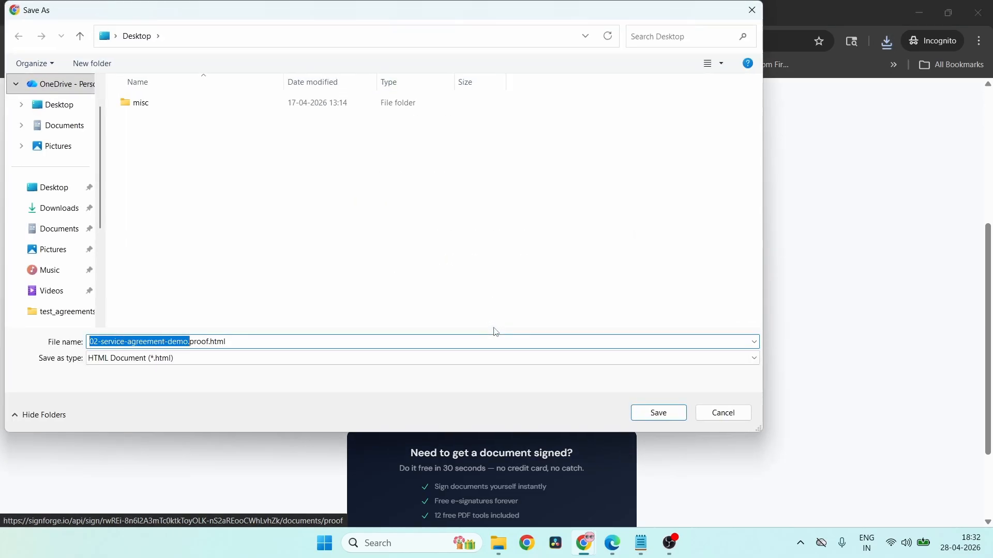
{"action": "key", "text": "Delete"}
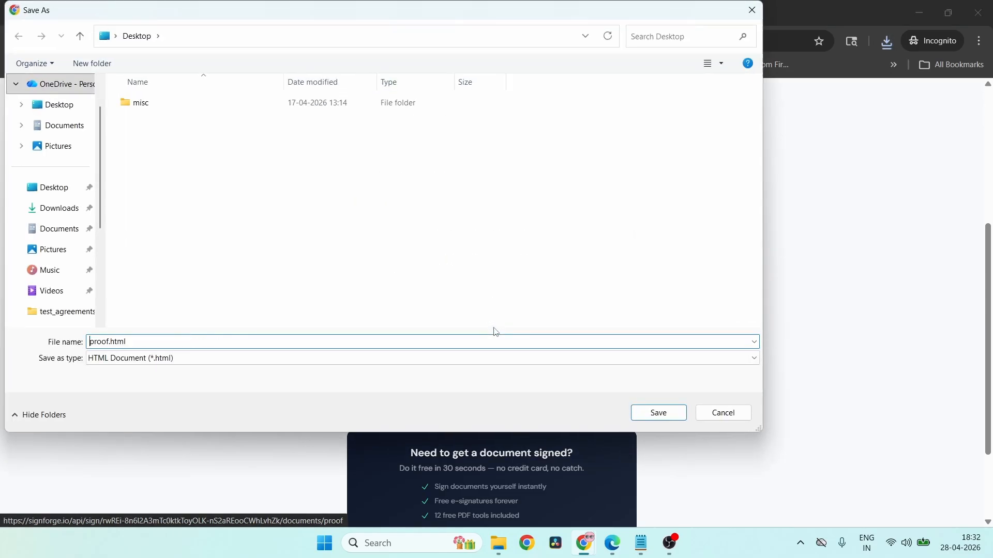
{"action": "left_click", "coordinate": [659, 413]}
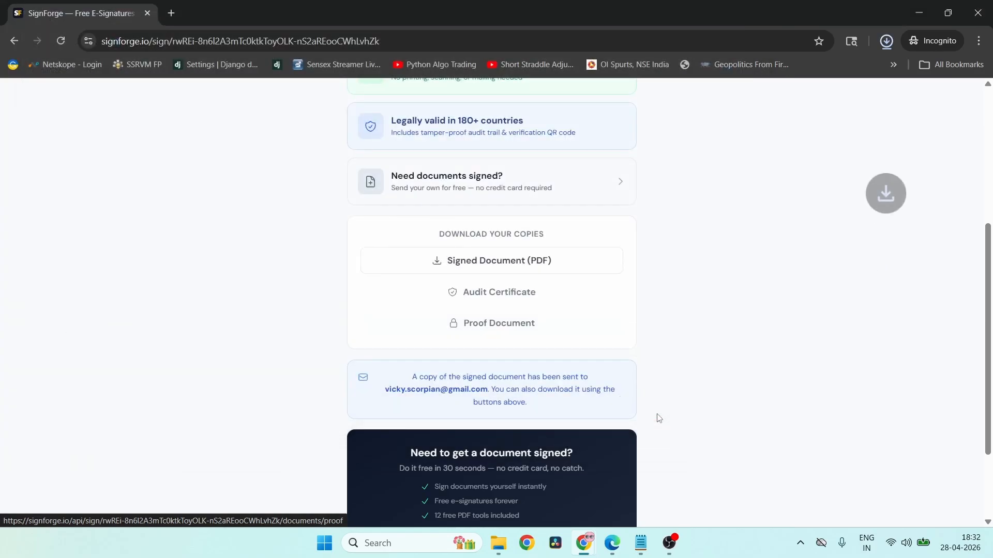
{"action": "left_click", "coordinate": [926, 11]}
{"action": "left_click", "coordinate": [927, 11]}
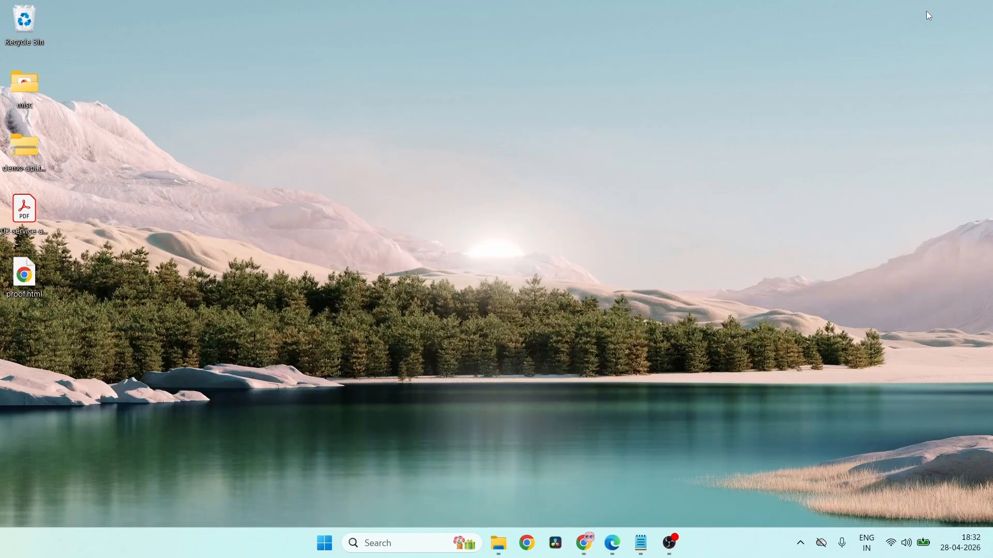
- Open the signed PDF from the Desktop in Acrobat and check both party signatures
{"action": "double_click", "coordinate": [29, 215]}
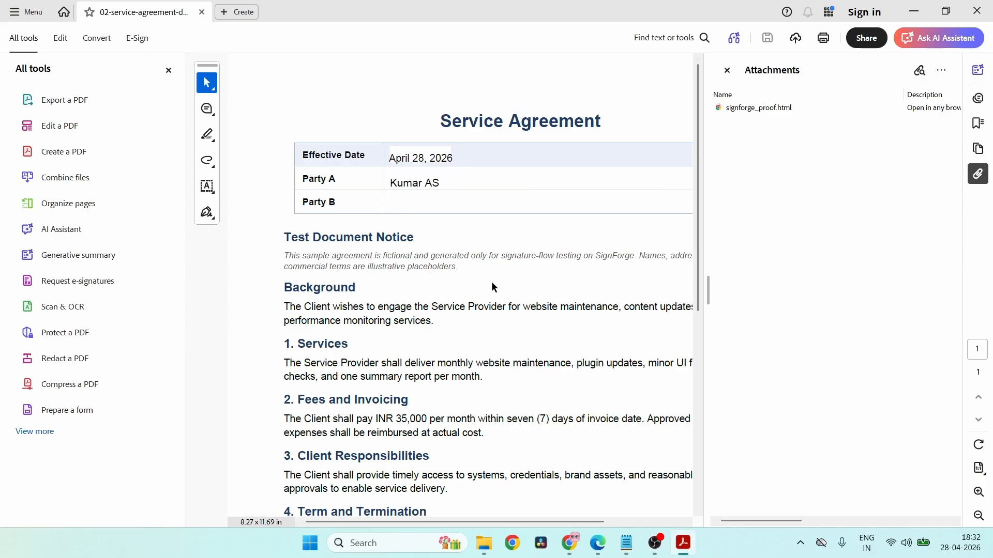
{"action": "scroll", "coordinate": [539, 365], "scroll_direction": "down", "scroll_amount": 5}
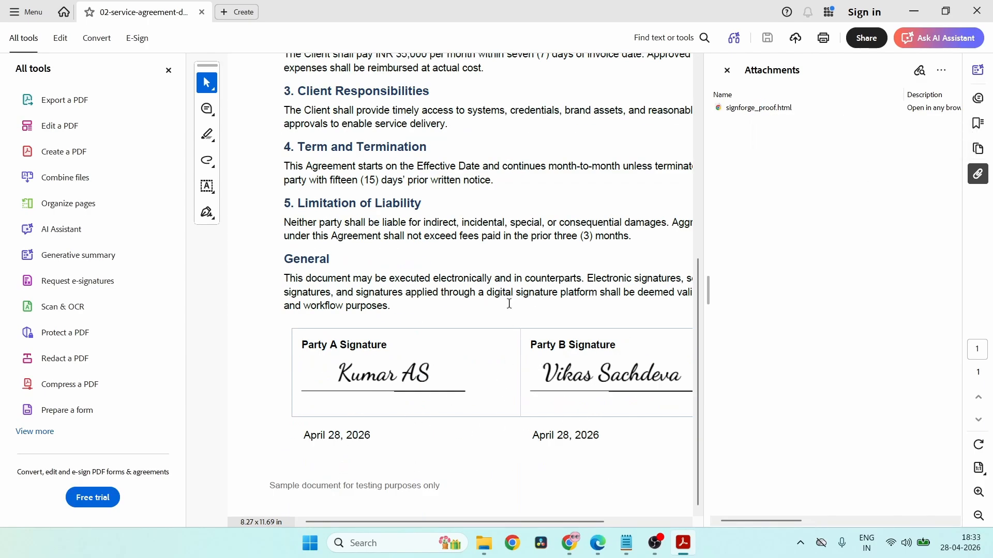
{"action": "scroll", "coordinate": [509, 304], "scroll_direction": "up", "scroll_amount": 5}
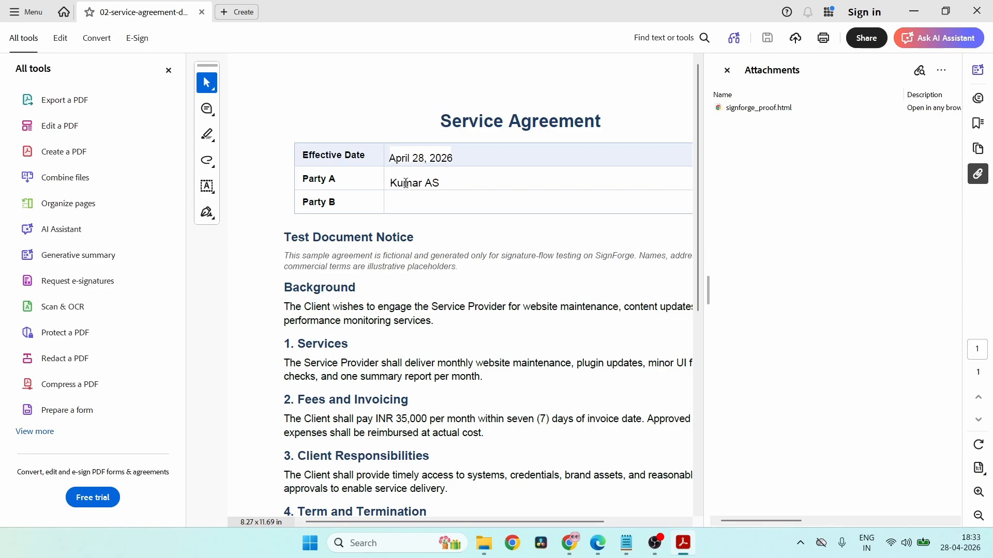
- Save the embedded signforge_proof.html attachment to the Desktop
{"action": "left_click", "coordinate": [769, 112]}
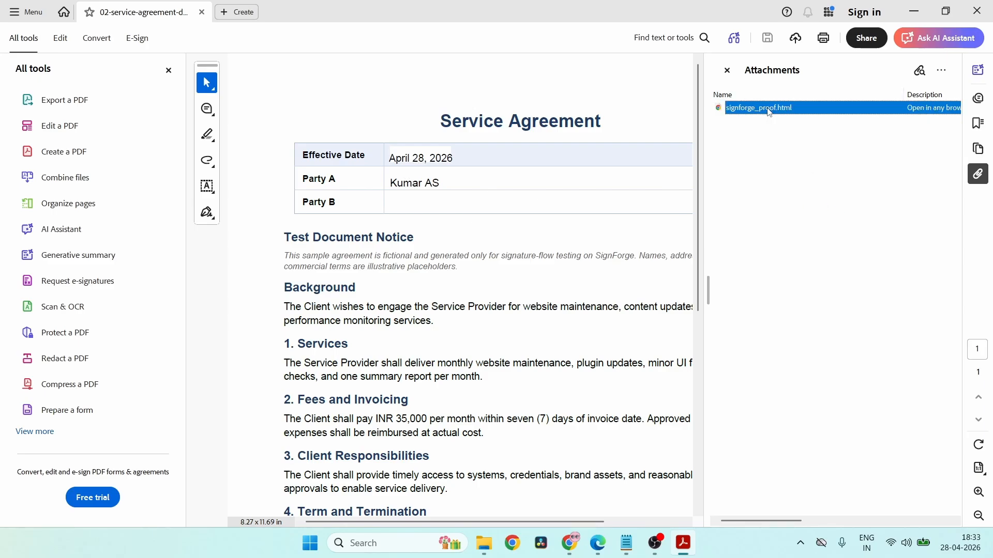
{"action": "right_click", "coordinate": [769, 113]}
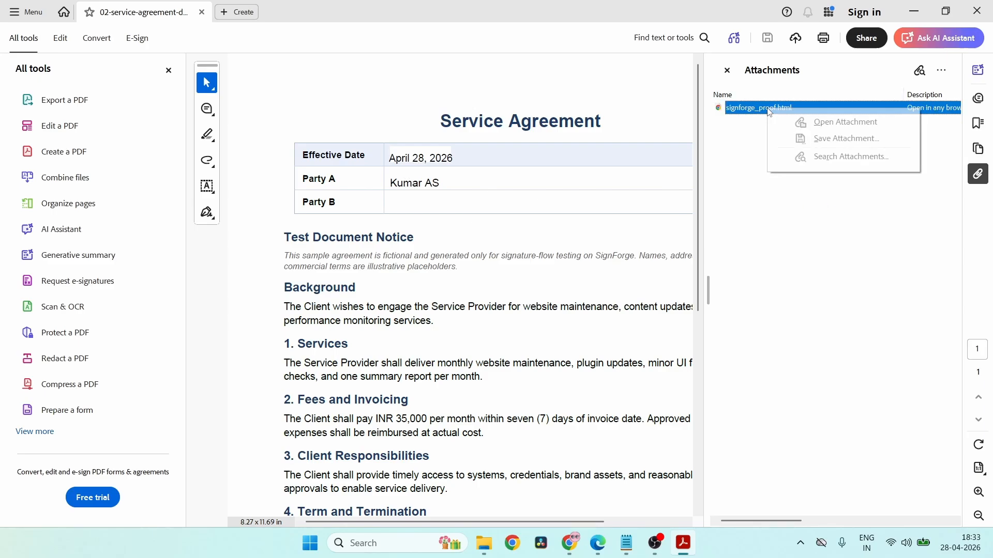
{"action": "left_click", "coordinate": [856, 139]}
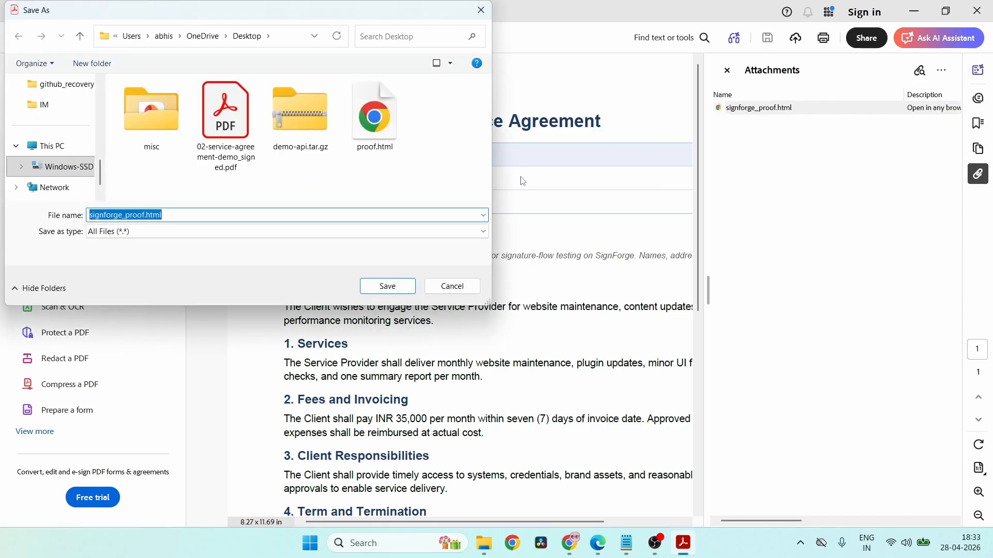
{"action": "left_click", "coordinate": [387, 286]}
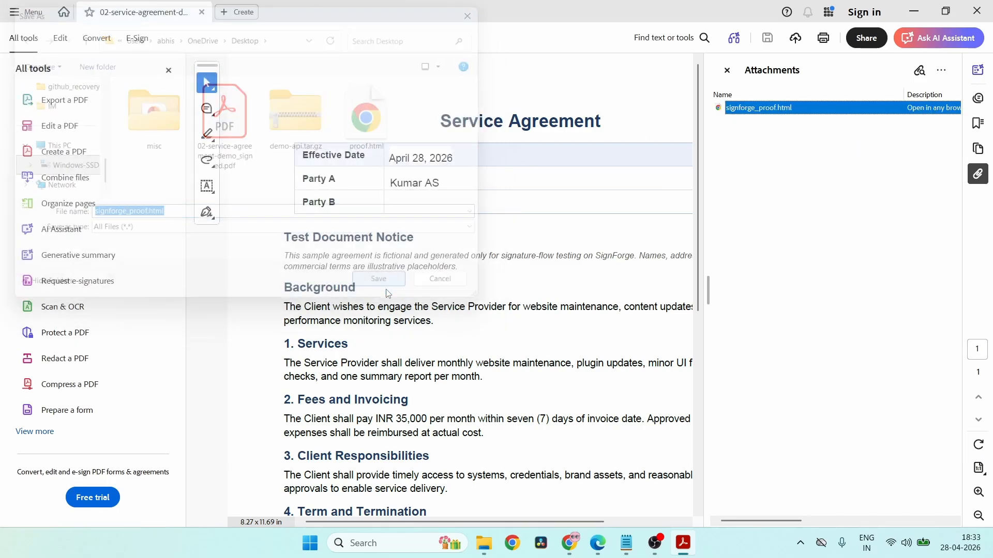
- Minimize Acrobat and open signforge_proof.html from the Desktop in the browser
{"action": "left_click", "coordinate": [922, 15]}
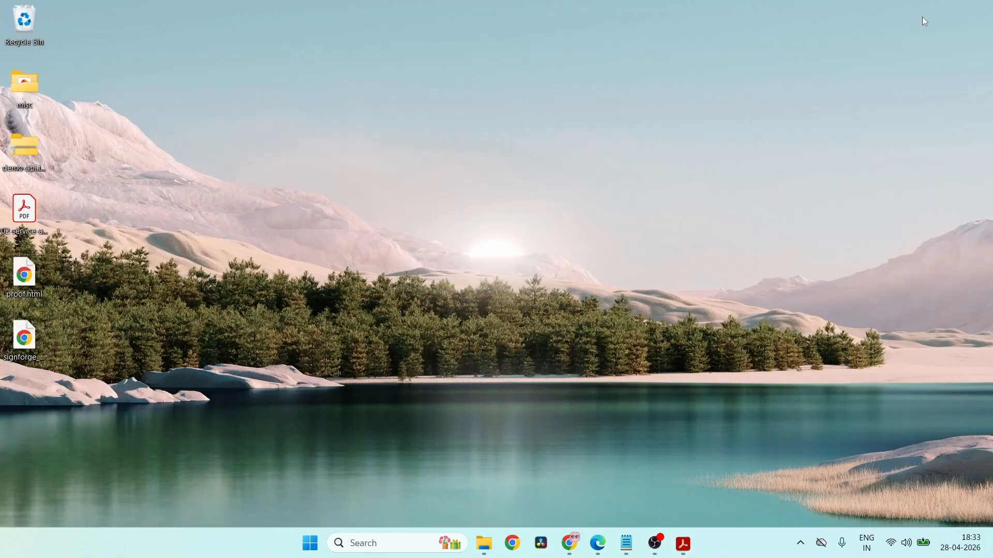
{"action": "left_click", "coordinate": [35, 349]}
{"action": "double_click", "coordinate": [35, 349]}
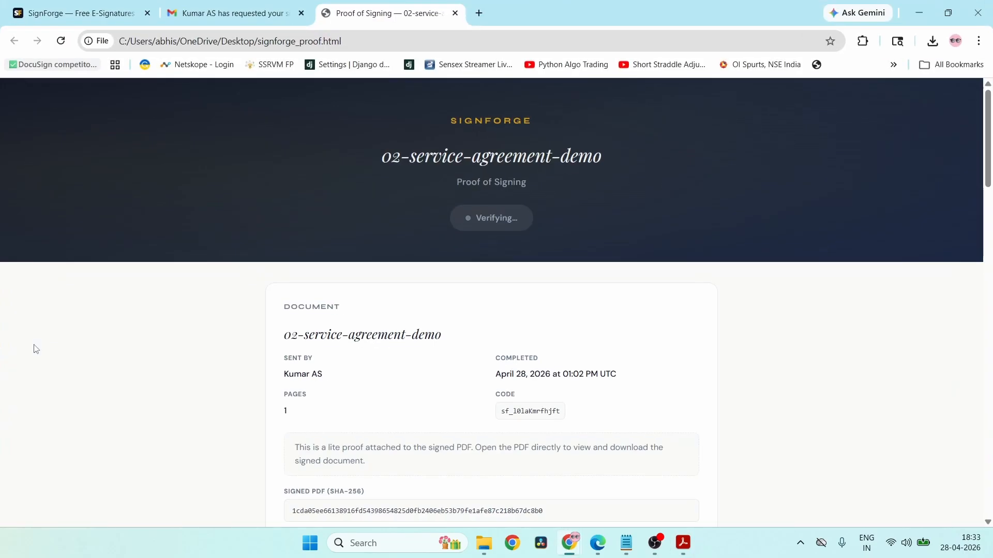
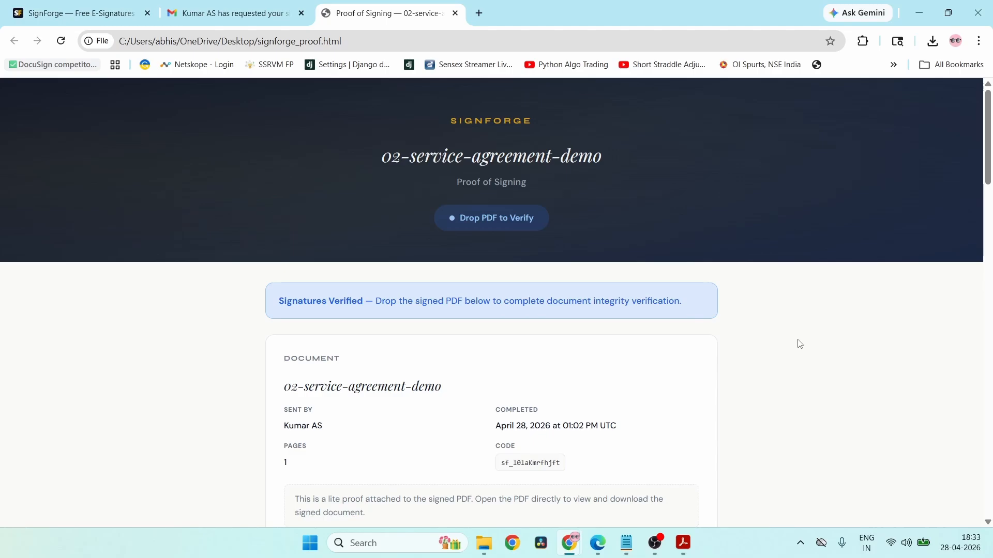
- Verify the proof against the signed service-agreement PDF from the Desktop; it passes
{"action": "scroll", "coordinate": [799, 344], "scroll_direction": "down", "scroll_amount": 9}
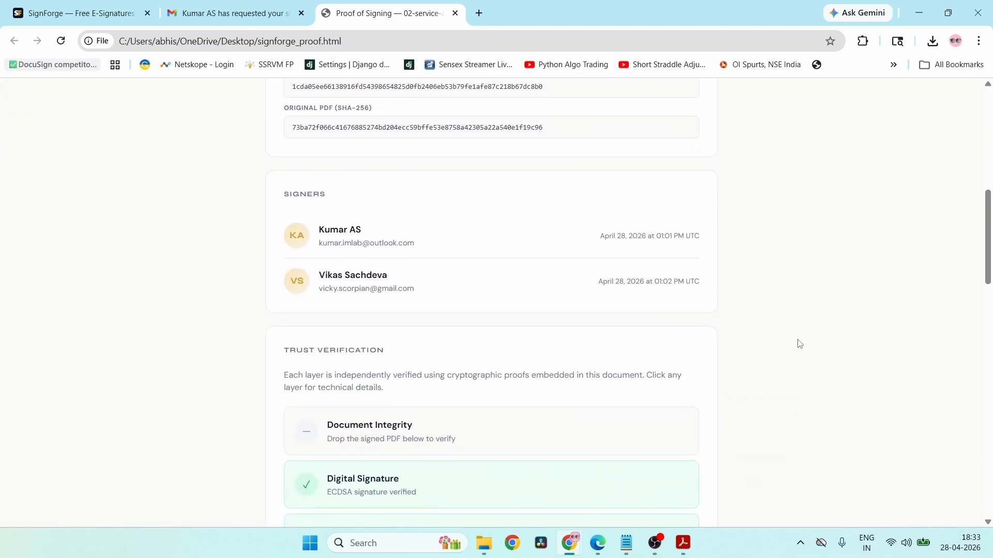
{"action": "scroll", "coordinate": [799, 344], "scroll_direction": "down", "scroll_amount": 7}
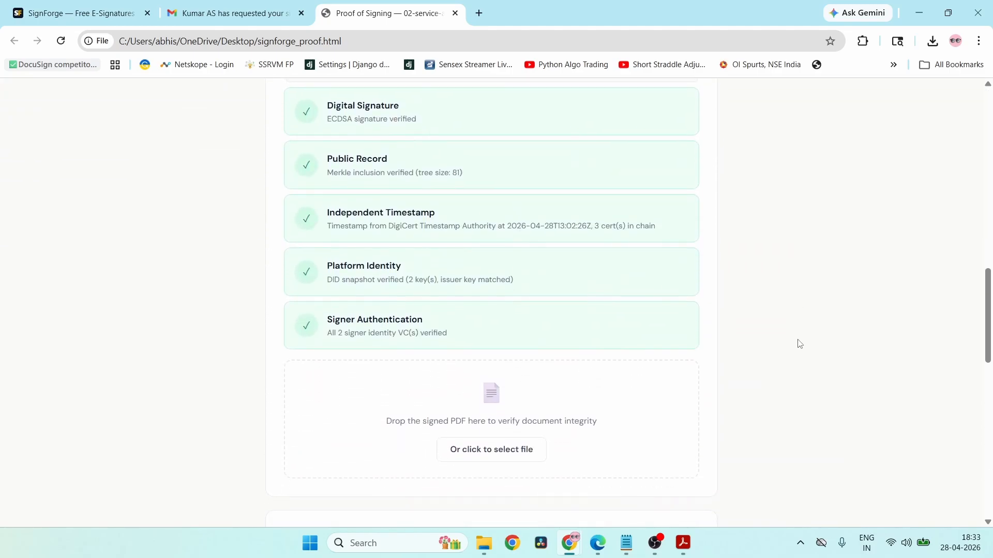
{"action": "scroll", "coordinate": [800, 344], "scroll_direction": "down", "scroll_amount": 2}
{"action": "left_click", "coordinate": [489, 364]}
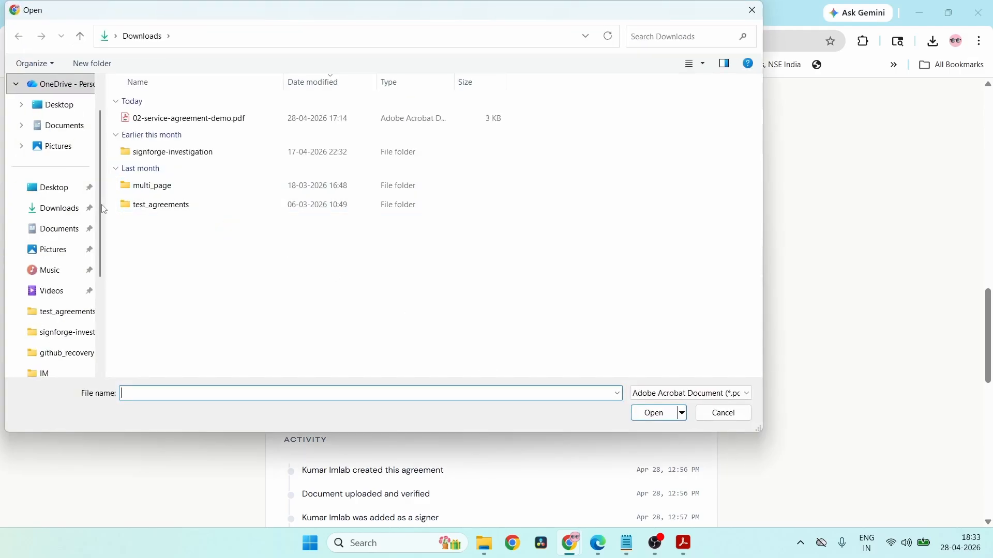
{"action": "left_click", "coordinate": [54, 194]}
{"action": "double_click", "coordinate": [202, 124]}
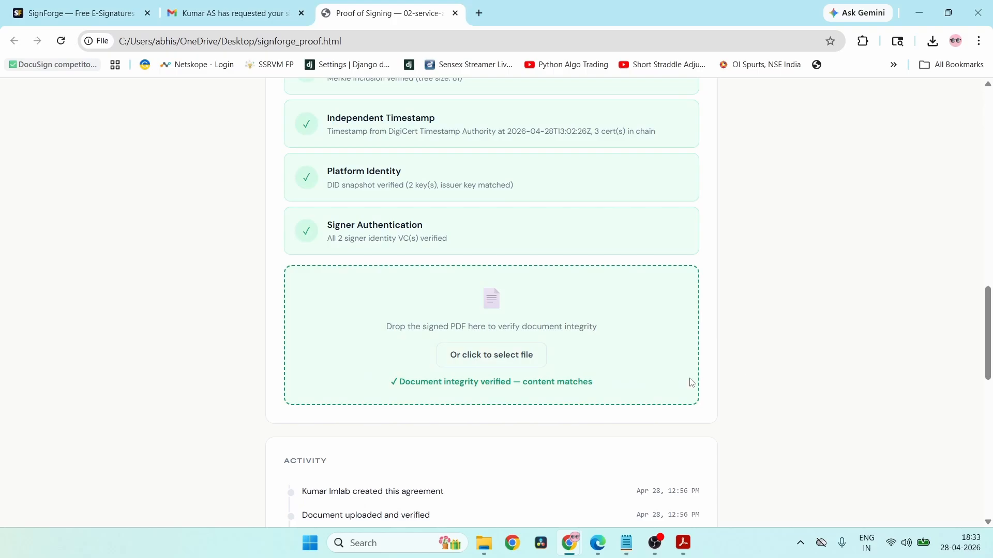
- Verify against the original unsigned PDF from Downloads; it fails with a content hash mismatch
{"action": "scroll", "coordinate": [713, 372], "scroll_direction": "up", "scroll_amount": 3}
{"action": "scroll", "coordinate": [521, 339], "scroll_direction": "down", "scroll_amount": 4}
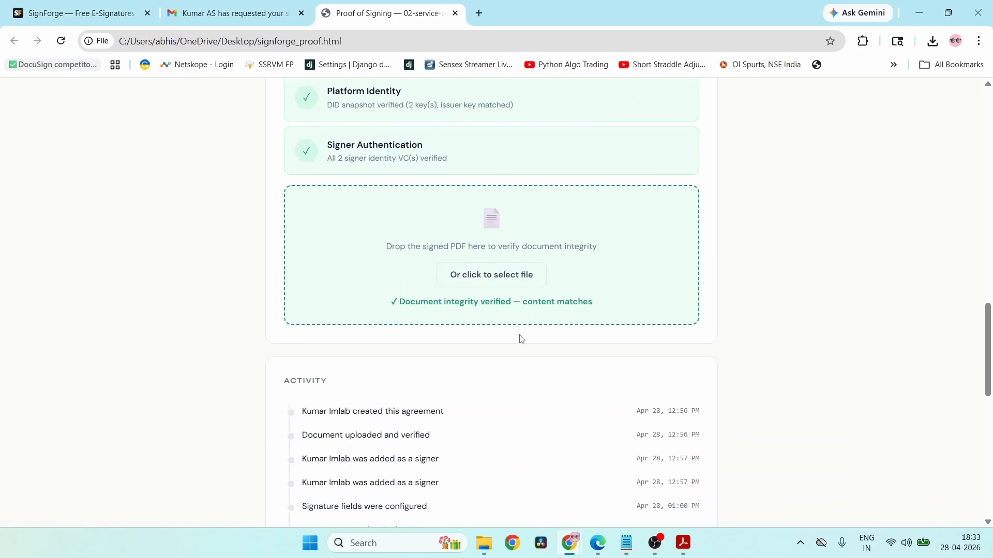
{"action": "left_click", "coordinate": [522, 276]}
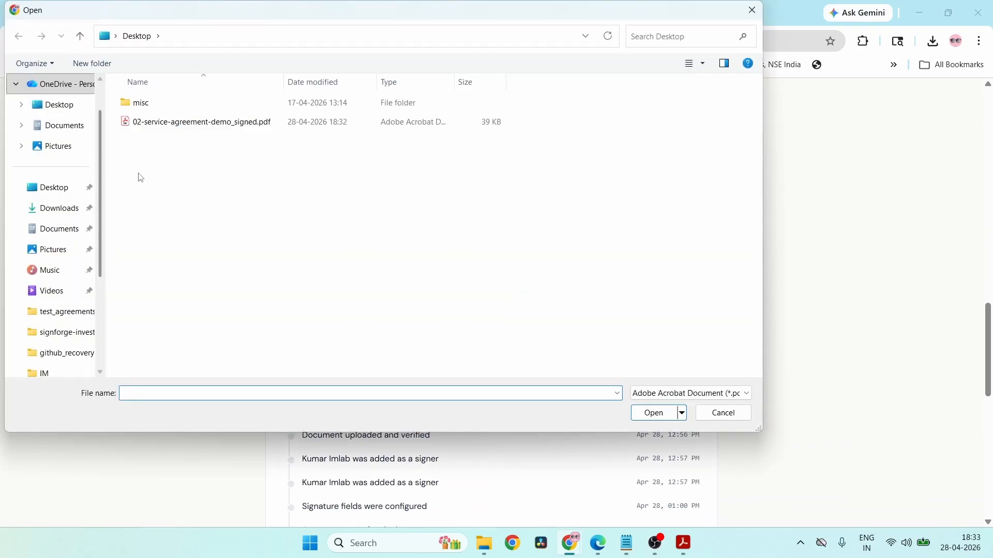
{"action": "left_click", "coordinate": [52, 207]}
{"action": "double_click", "coordinate": [196, 119]}
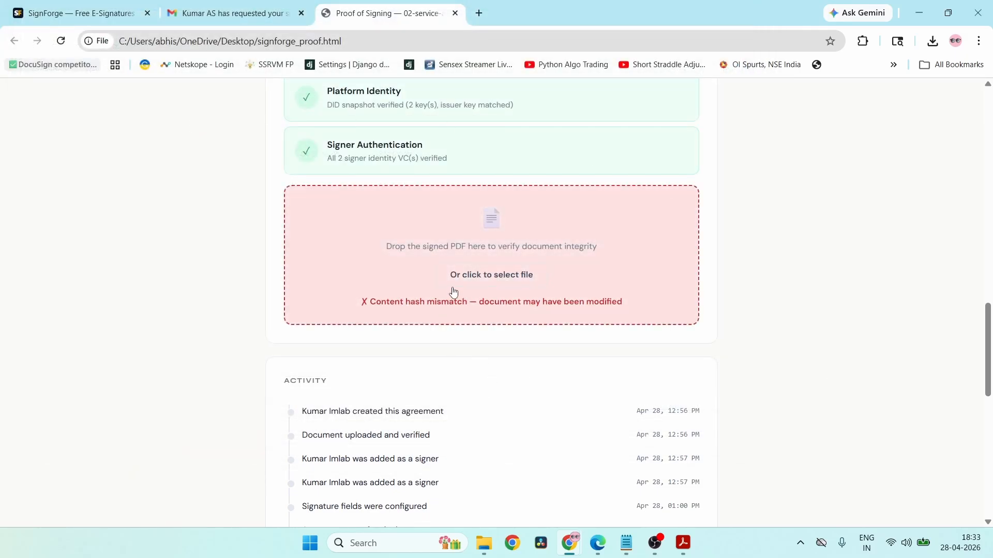
{"action": "scroll", "coordinate": [454, 292], "scroll_direction": "up", "scroll_amount": 15}
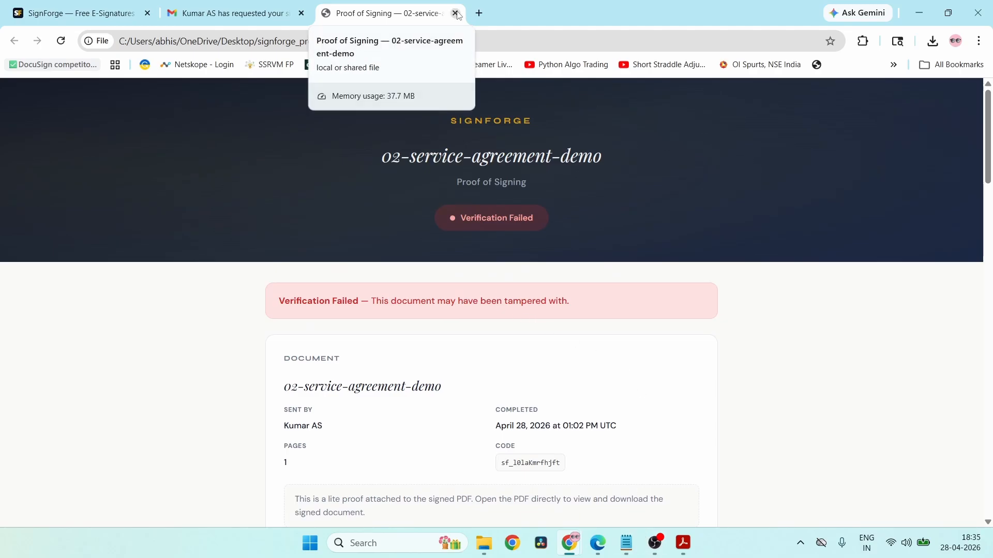
- Close the failed proof page and reopen proof.html from the desktop
{"action": "left_click", "coordinate": [455, 13]}
{"action": "left_click", "coordinate": [922, 14]}
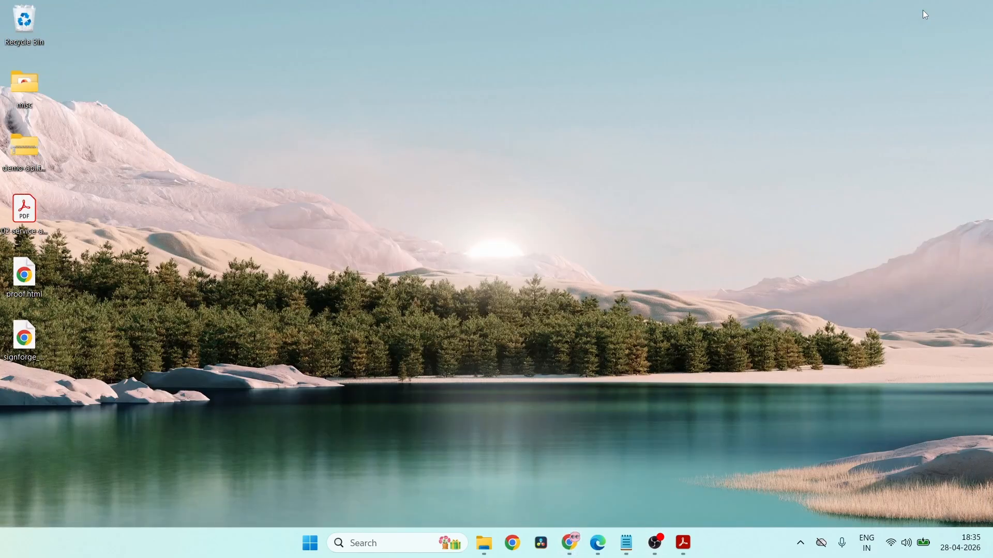
{"action": "double_click", "coordinate": [23, 278]}
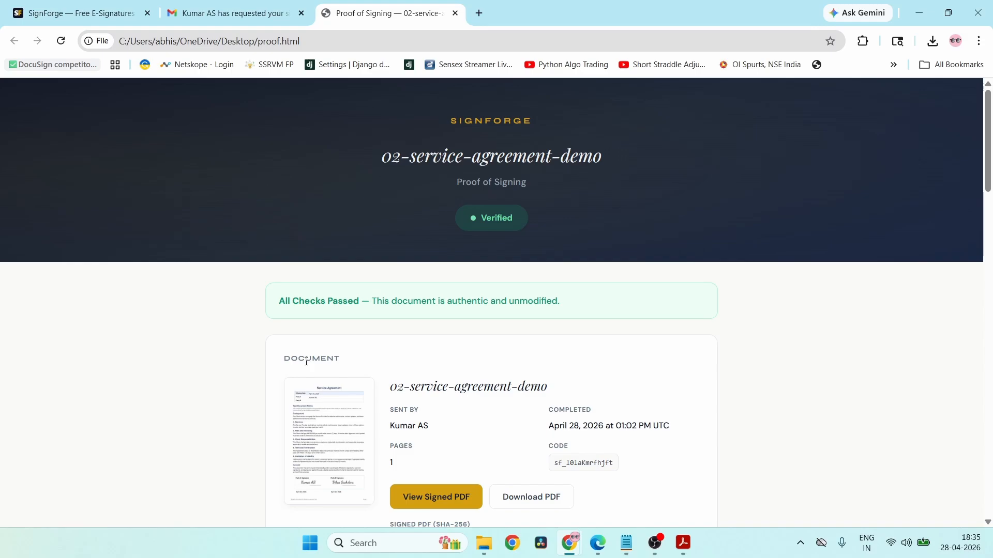
- Review the Verified checks and expand the FAQ on how it differs from a scanned signature
{"action": "scroll", "coordinate": [307, 362], "scroll_direction": "down", "scroll_amount": 2}
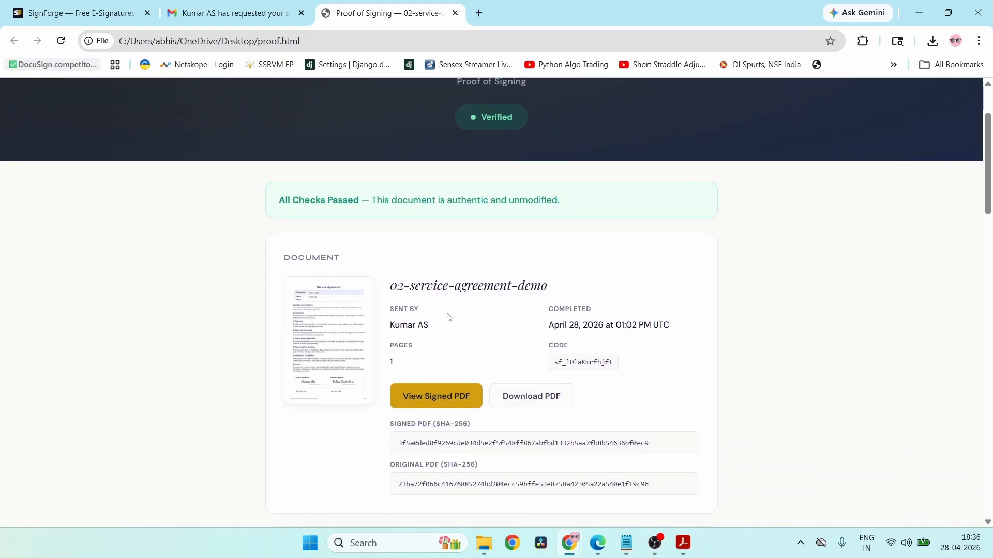
{"action": "scroll", "coordinate": [505, 292], "scroll_direction": "down", "scroll_amount": 3}
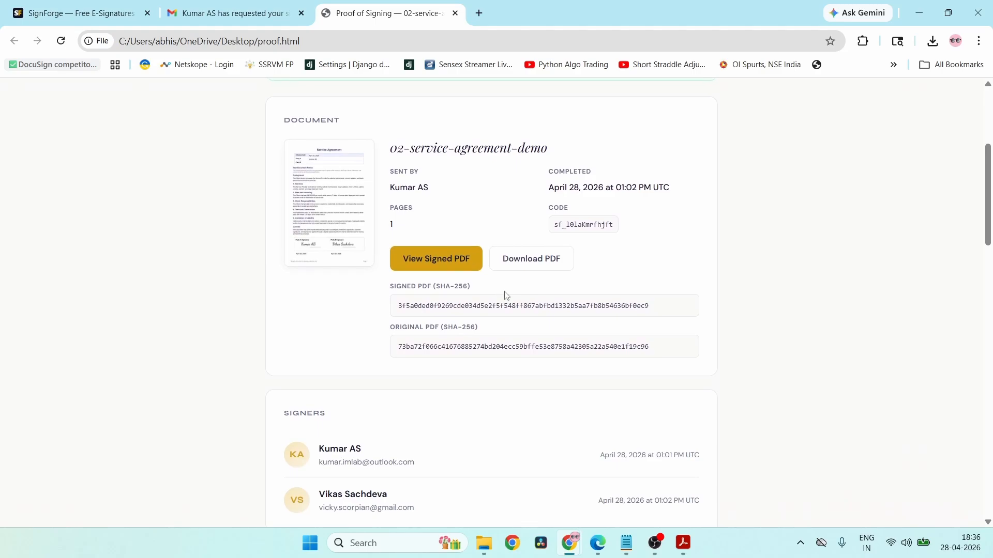
{"action": "scroll", "coordinate": [505, 294], "scroll_direction": "down", "scroll_amount": 2}
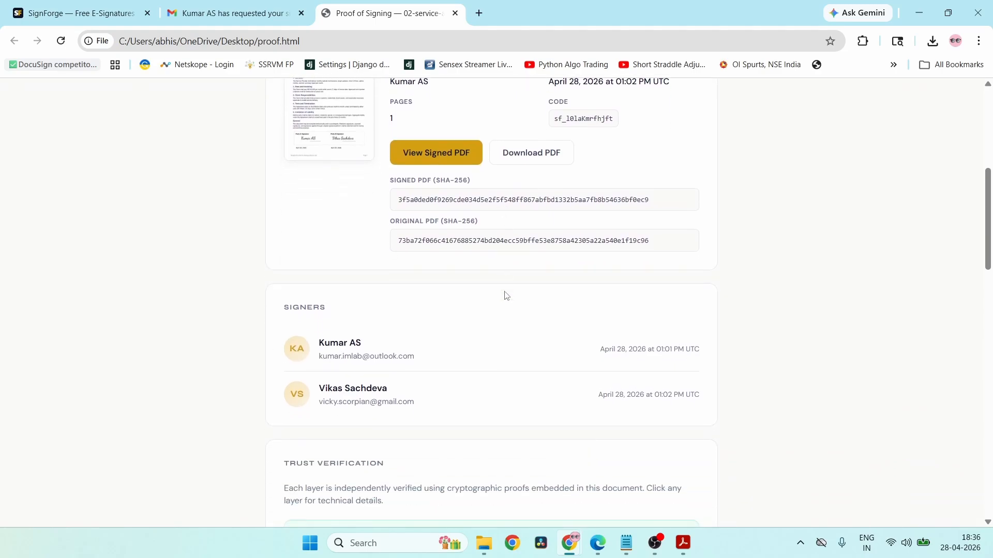
{"action": "scroll", "coordinate": [507, 295], "scroll_direction": "down", "scroll_amount": 3}
{"action": "scroll", "coordinate": [506, 296], "scroll_direction": "down", "scroll_amount": 5}
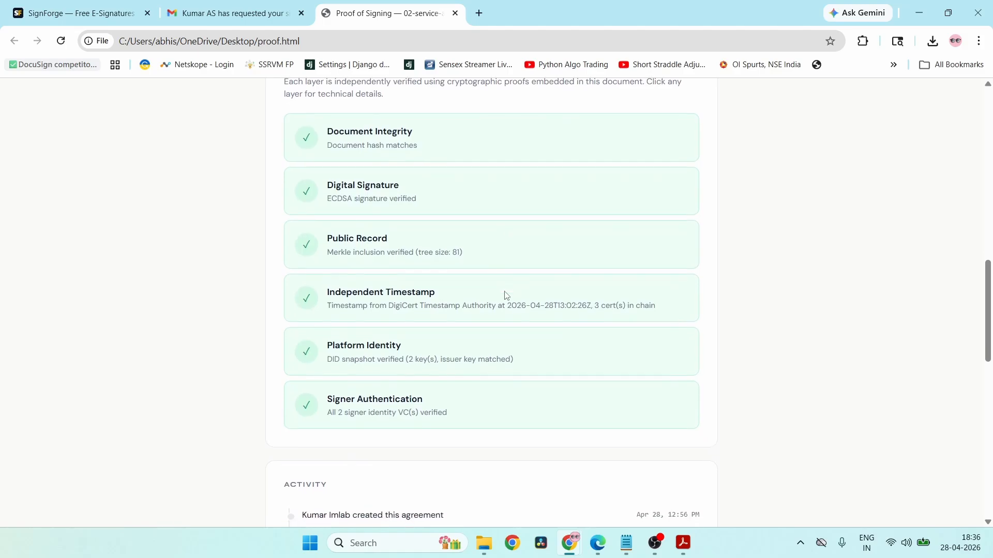
{"action": "scroll", "coordinate": [450, 424], "scroll_direction": "down", "scroll_amount": 2}
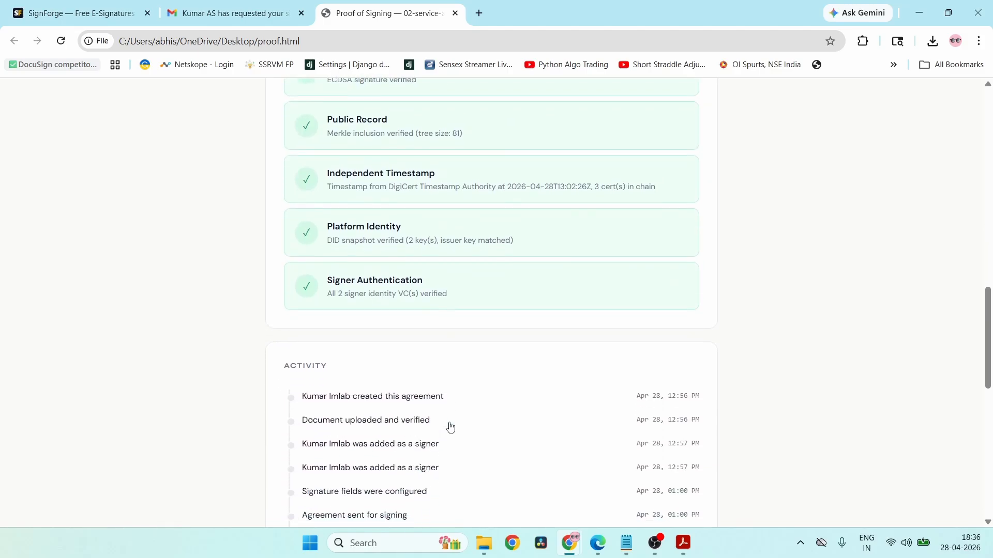
{"action": "scroll", "coordinate": [450, 427], "scroll_direction": "down", "scroll_amount": 3}
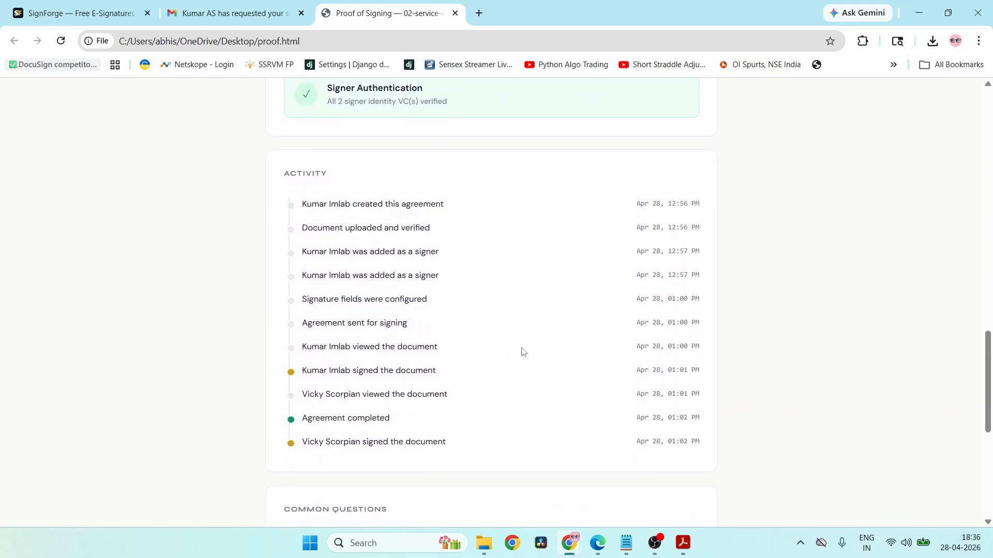
{"action": "scroll", "coordinate": [524, 351], "scroll_direction": "down", "scroll_amount": 4}
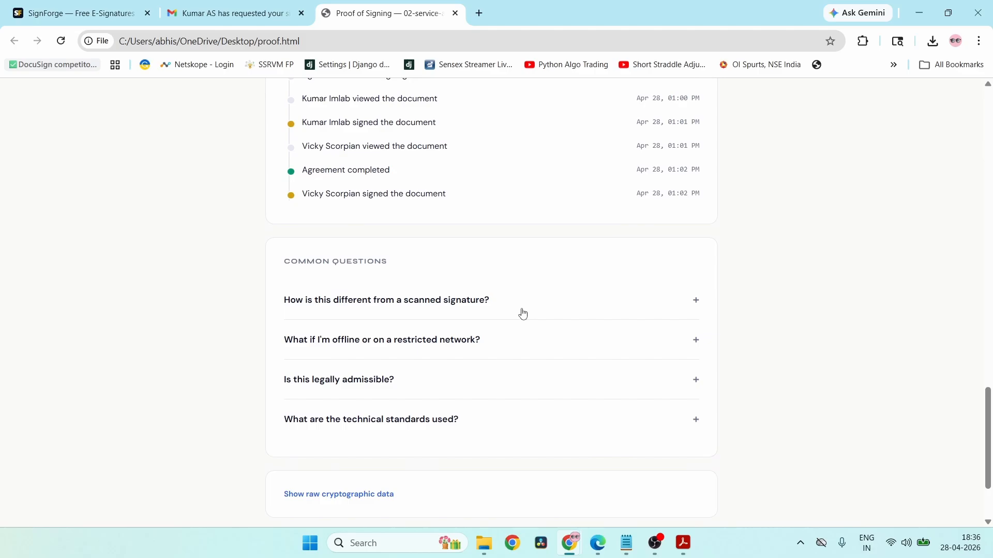
{"action": "left_click", "coordinate": [523, 314]}
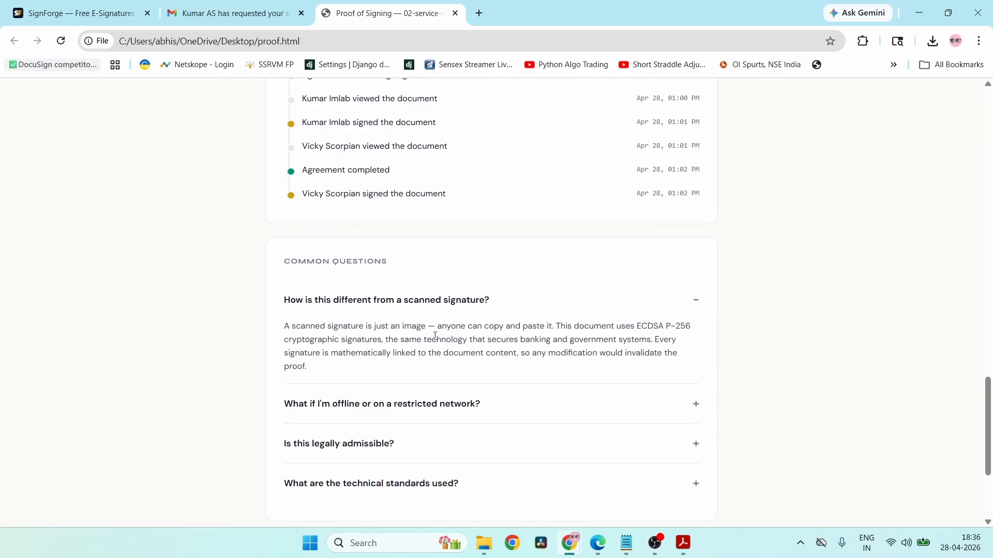
{"action": "scroll", "coordinate": [435, 337], "scroll_direction": "up", "scroll_amount": 18}
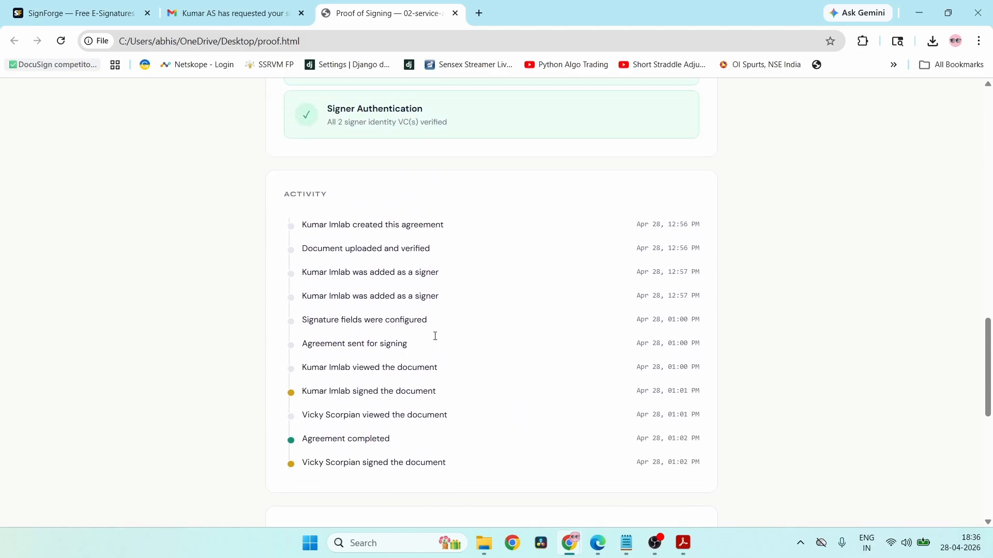
{"action": "scroll", "coordinate": [435, 340], "scroll_direction": "up", "scroll_amount": 3}
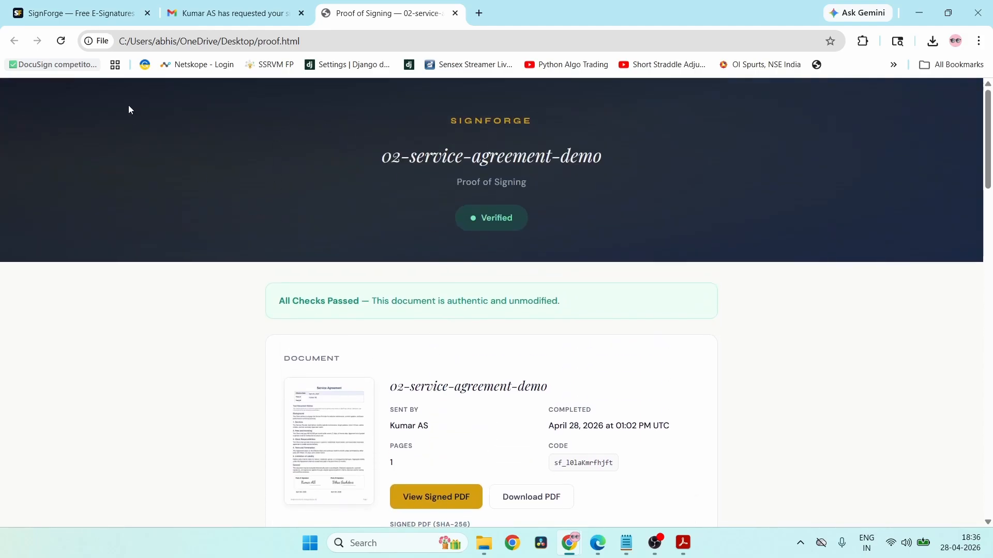
- Return from the proof page to the envelope list and go to the empty Templates page
{"action": "left_click", "coordinate": [65, 5]}
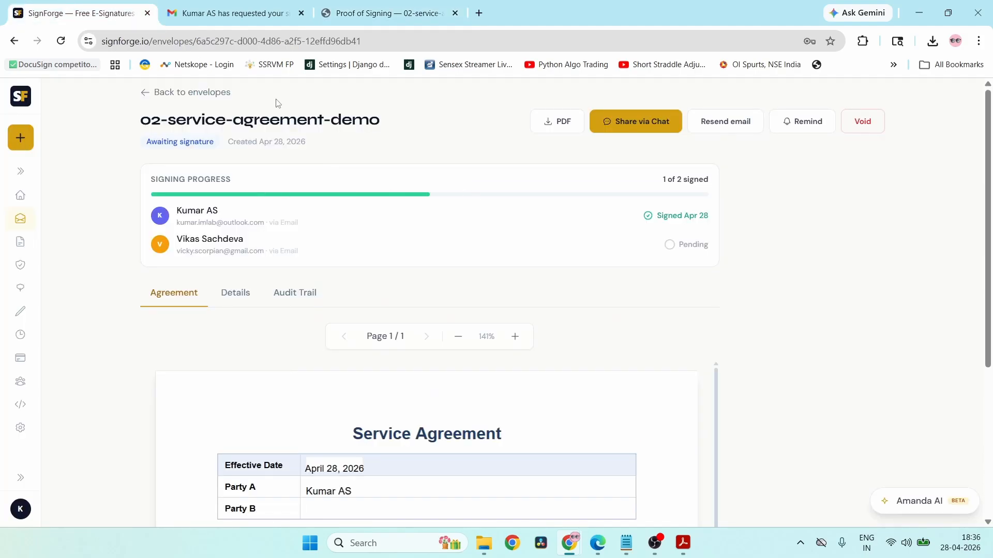
{"action": "left_click", "coordinate": [147, 93]}
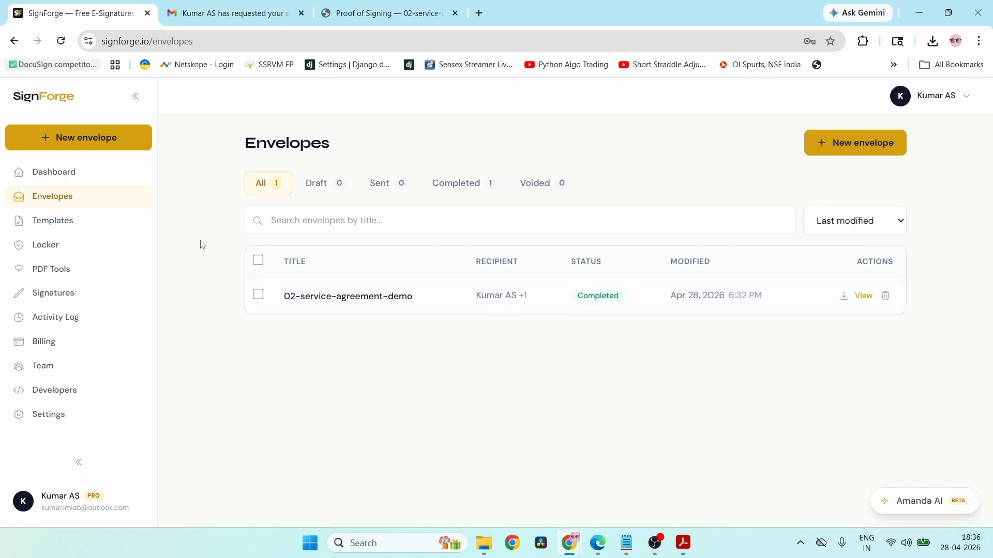
{"action": "left_click", "coordinate": [78, 230]}
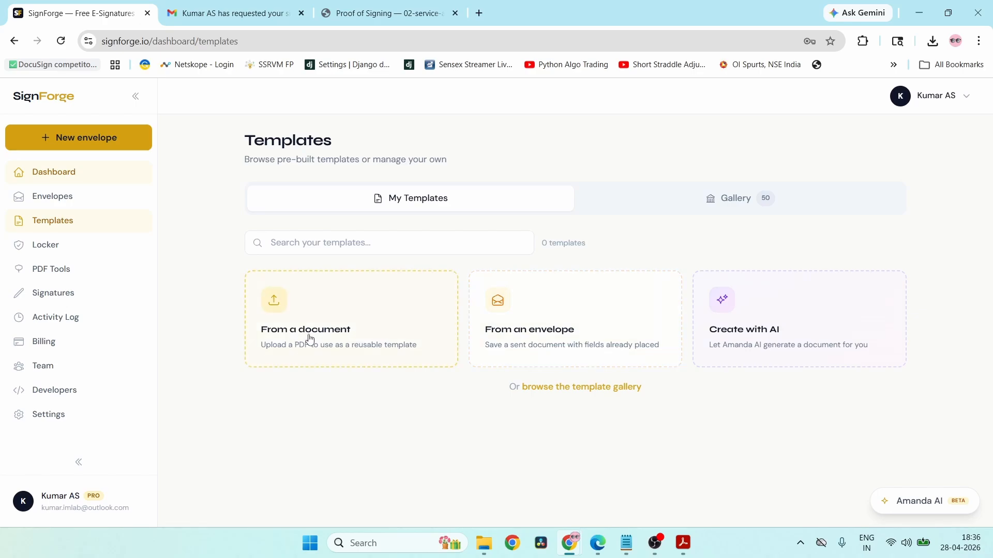
- Create a template from the completed 02-service-agreement-demo envelope
{"action": "left_click", "coordinate": [606, 320]}
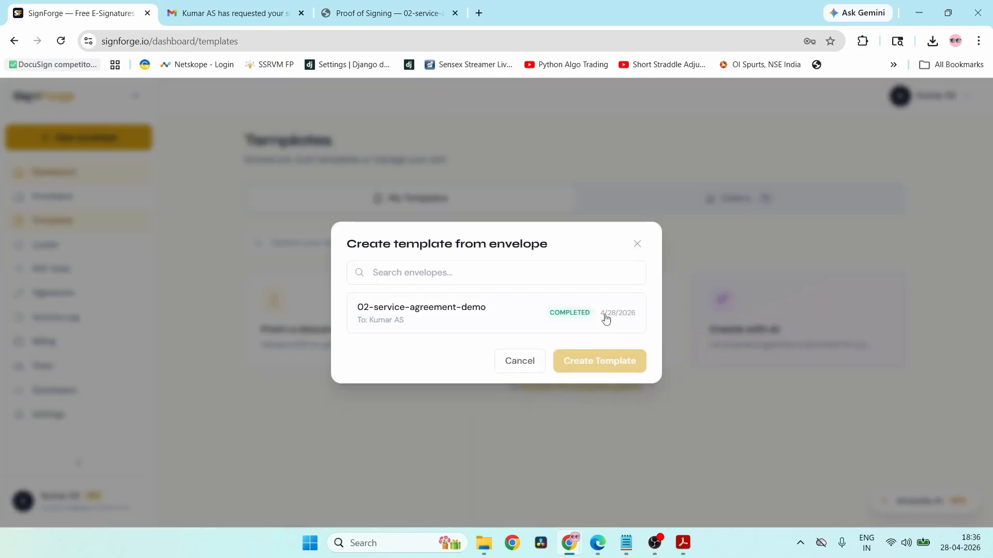
{"action": "left_click", "coordinate": [430, 311]}
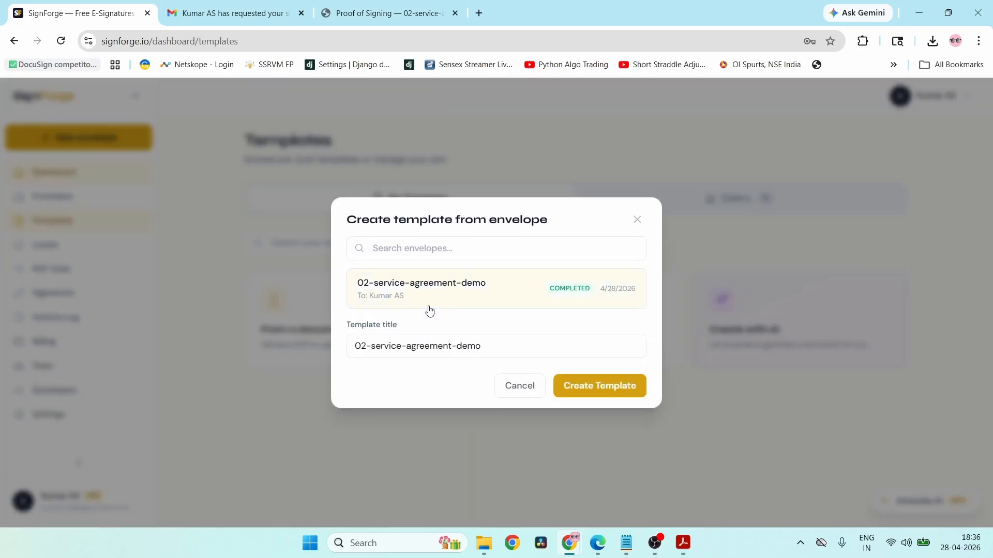
{"action": "left_click", "coordinate": [630, 393]}
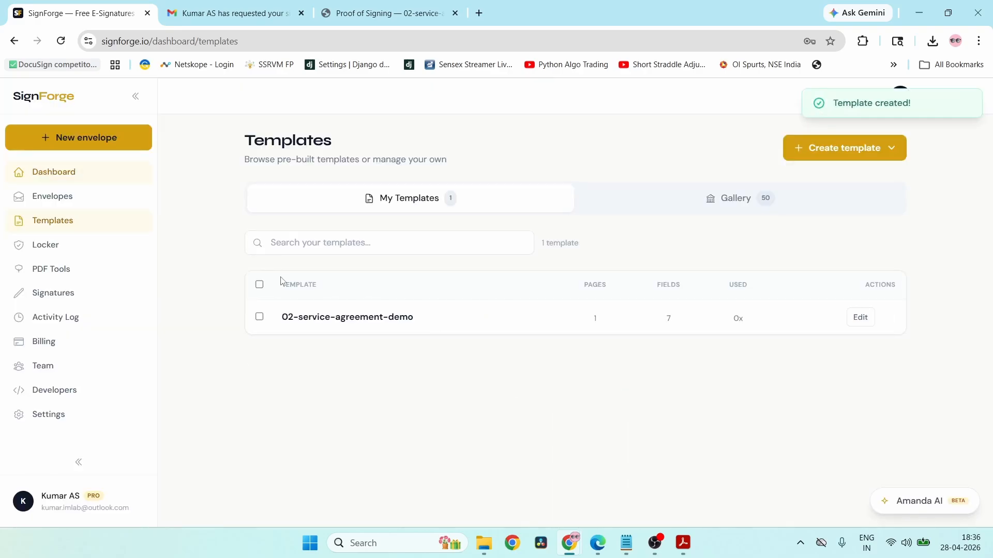
- Open the template and assign the Party A text and Effective Date fields to Recipient 1
{"action": "left_click", "coordinate": [325, 324]}
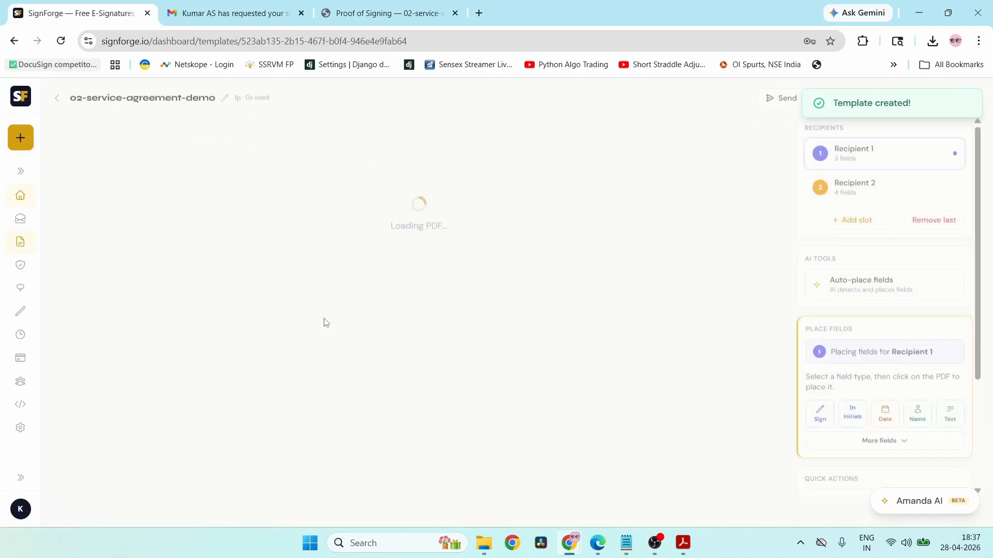
{"action": "scroll", "coordinate": [674, 284], "scroll_direction": "down", "scroll_amount": 1}
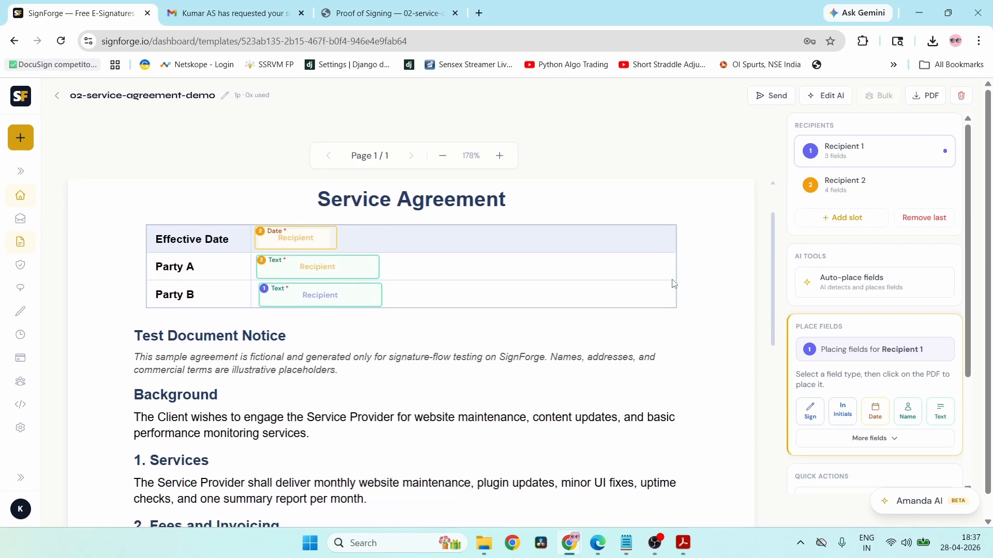
{"action": "scroll", "coordinate": [531, 425], "scroll_direction": "up", "scroll_amount": 1}
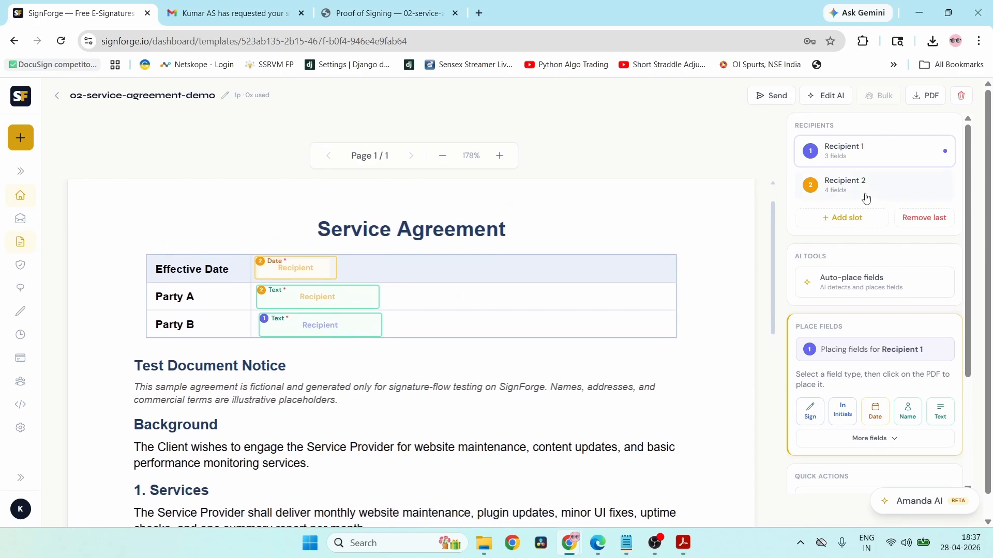
{"action": "scroll", "coordinate": [556, 389], "scroll_direction": "down", "scroll_amount": 10}
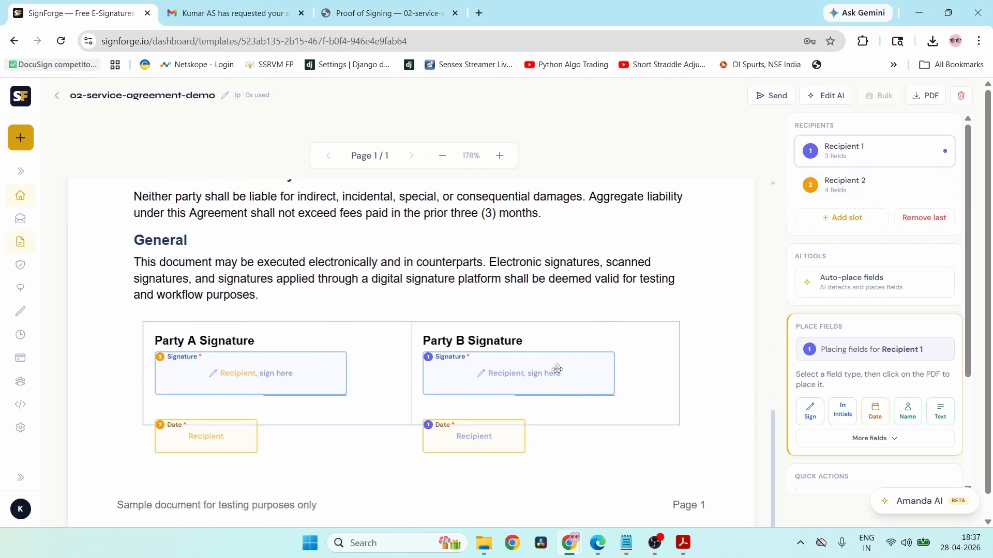
{"action": "scroll", "coordinate": [573, 272], "scroll_direction": "up", "scroll_amount": 10}
{"action": "left_click", "coordinate": [307, 338]}
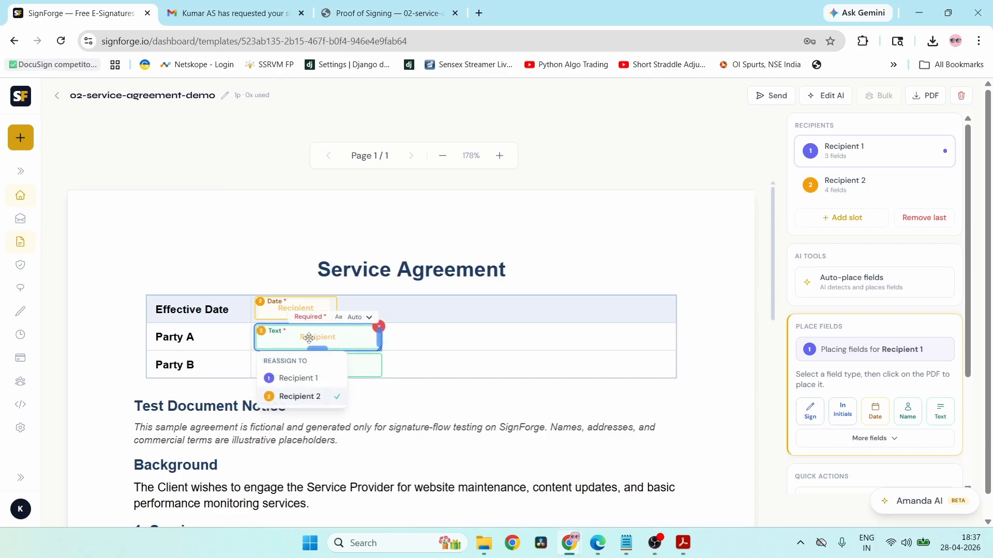
{"action": "left_click", "coordinate": [302, 379]}
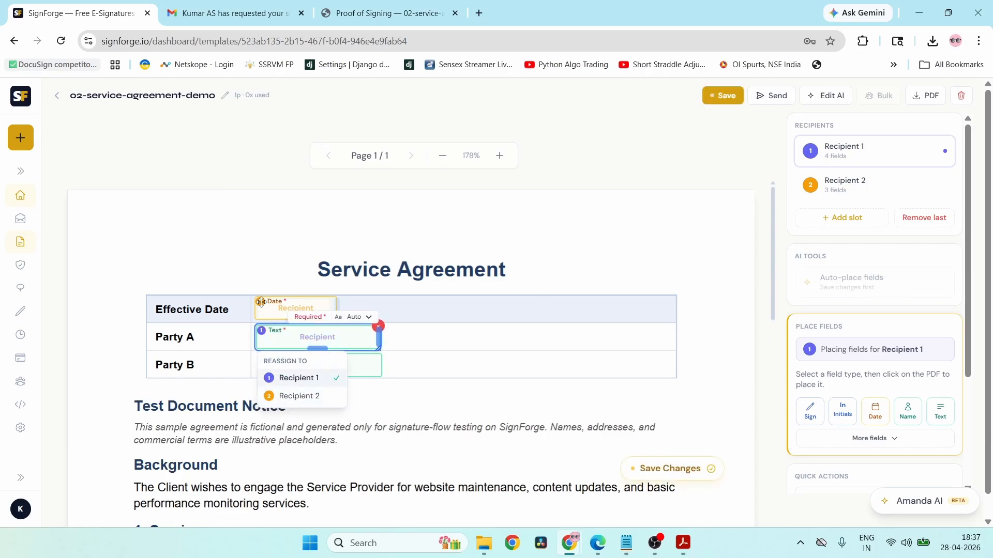
{"action": "left_click", "coordinate": [284, 308]}
{"action": "left_click", "coordinate": [299, 350]}
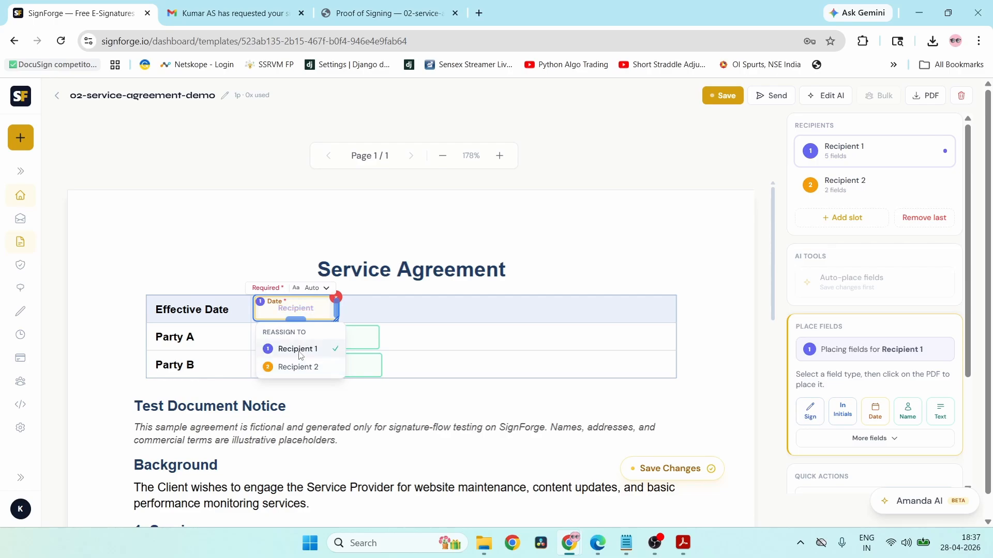
{"action": "left_click", "coordinate": [527, 402]}
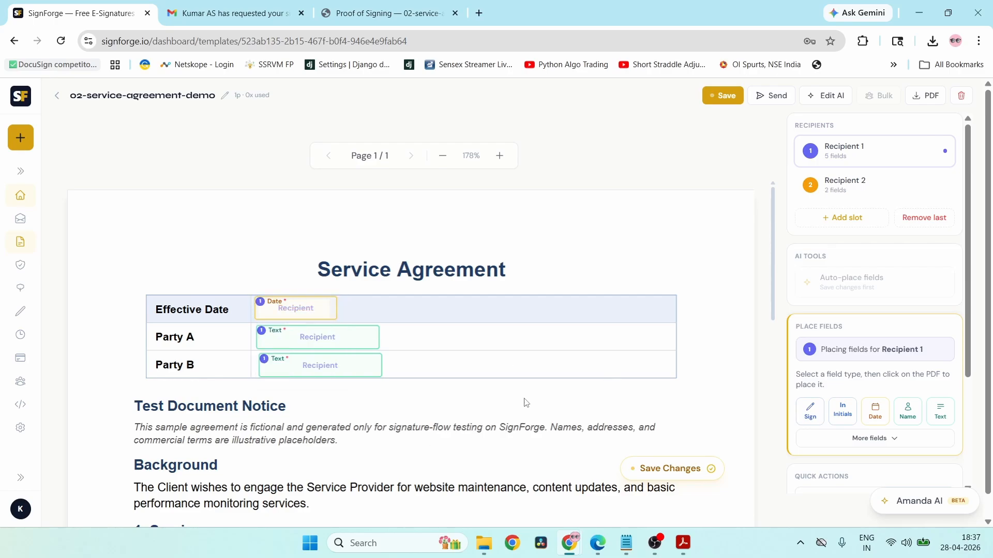
- Assign the Party B text field to Recipient 2 and recheck the Effective Date owner
{"action": "left_click", "coordinate": [331, 374]}
{"action": "left_click", "coordinate": [306, 425]}
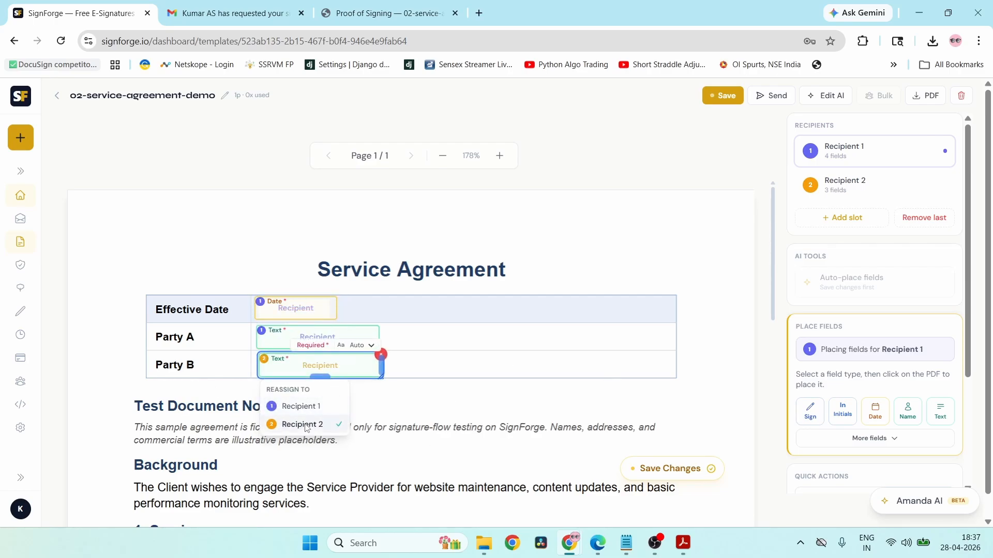
{"action": "left_click", "coordinate": [571, 430]}
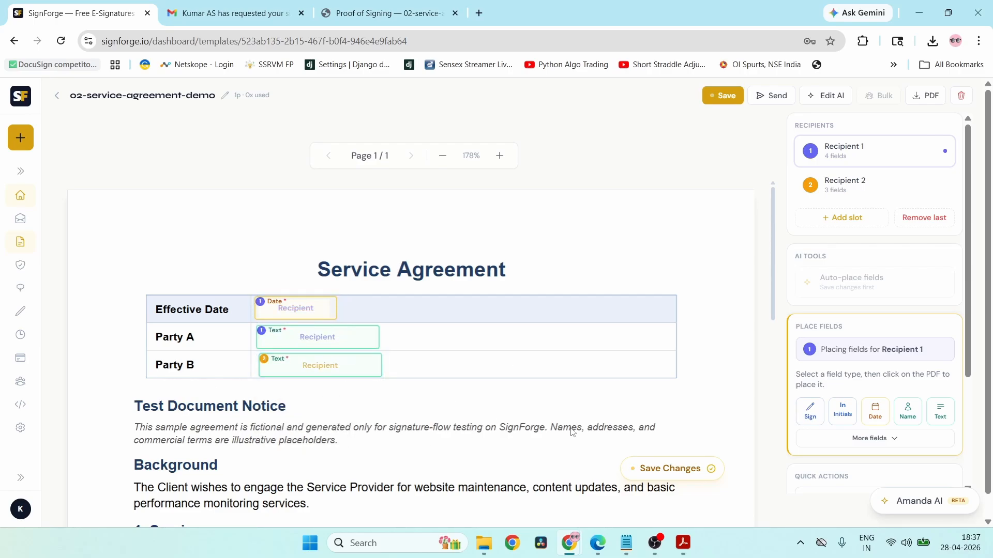
{"action": "left_click", "coordinate": [294, 311]}
{"action": "left_click", "coordinate": [526, 283]}
{"action": "scroll", "coordinate": [433, 432], "scroll_direction": "down", "scroll_amount": 10}
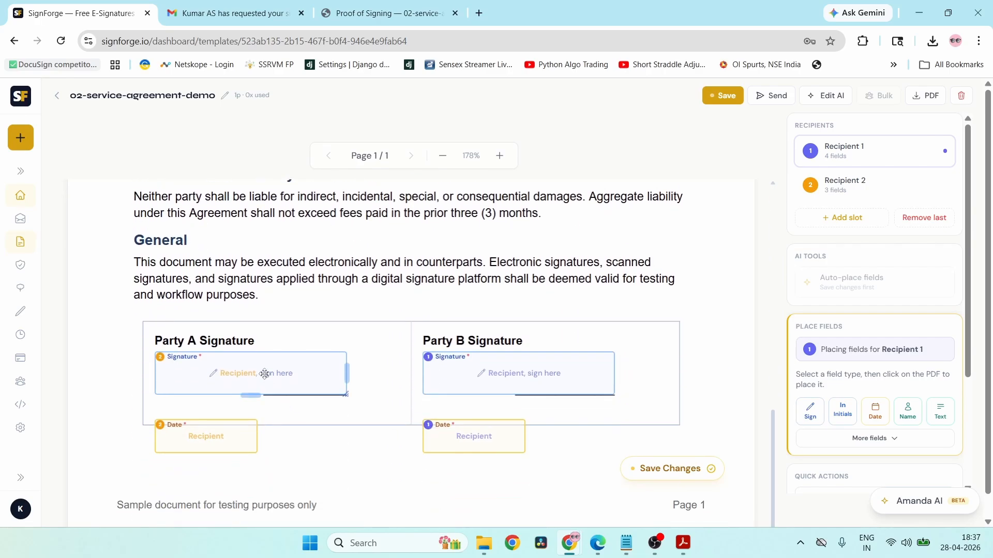
- Assign the Party A signature and date fields to Recipient 1
{"action": "left_click", "coordinate": [264, 374]}
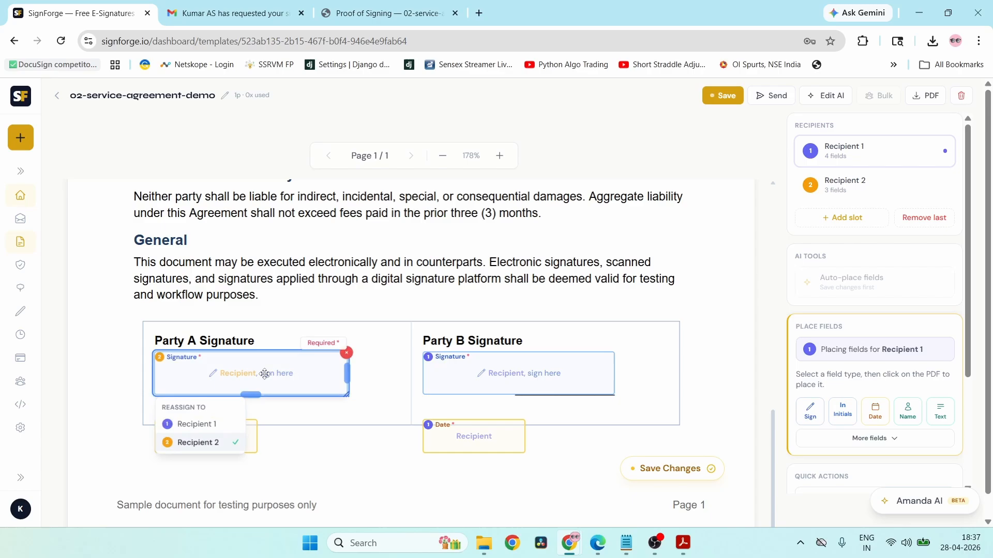
{"action": "left_click", "coordinate": [200, 424]}
{"action": "left_click", "coordinate": [314, 462]}
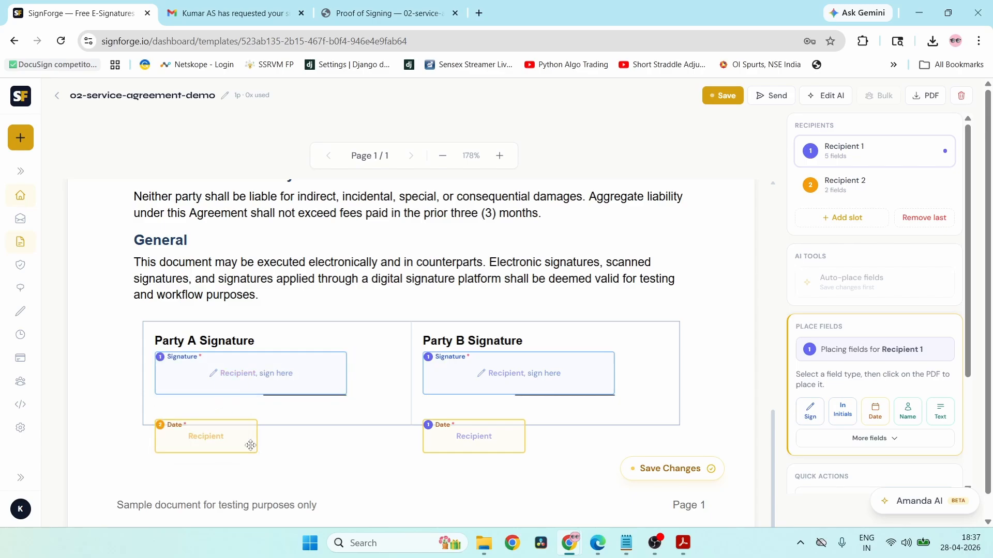
{"action": "left_click", "coordinate": [228, 439]}
{"action": "left_click", "coordinate": [199, 499]}
{"action": "left_click", "coordinate": [196, 482]}
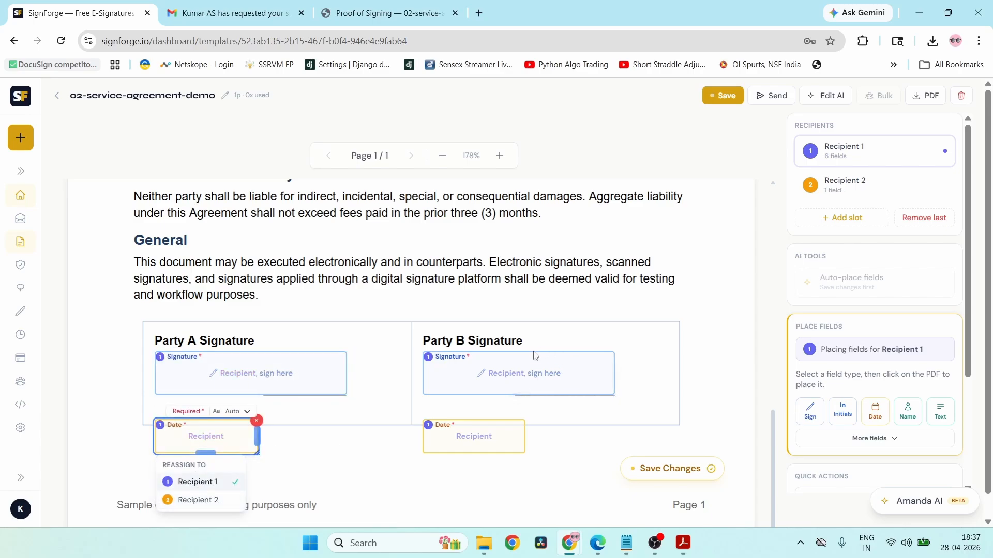
- Assign the Party B signature and date fields to Recipient 2
{"action": "left_click", "coordinate": [515, 373]}
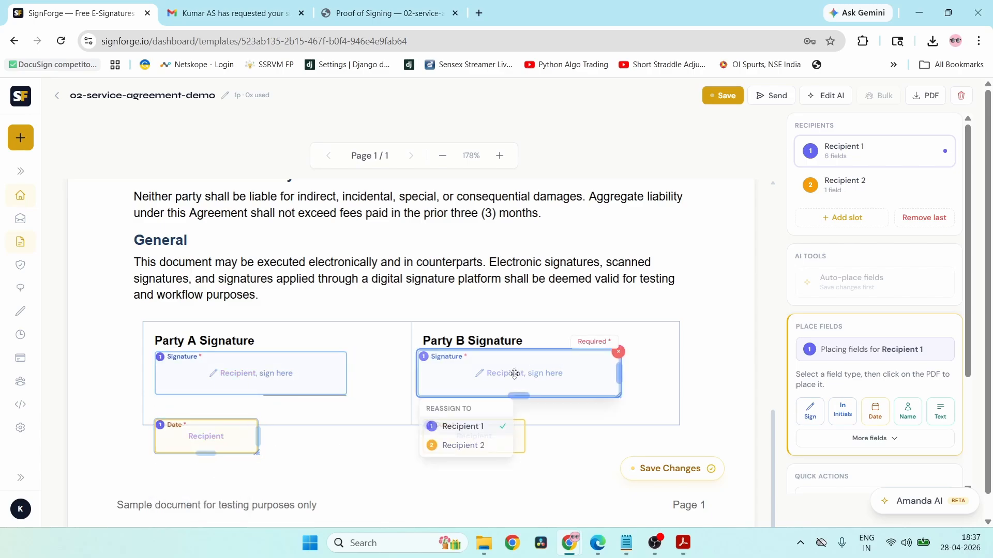
{"action": "left_click", "coordinate": [464, 443]}
{"action": "left_click", "coordinate": [453, 489]}
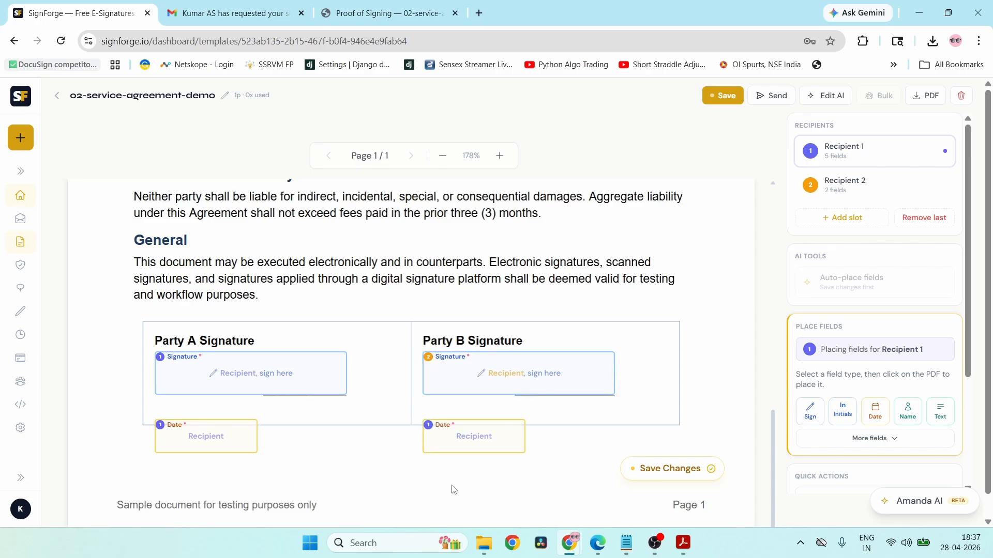
{"action": "left_click", "coordinate": [488, 434]}
{"action": "left_click", "coordinate": [466, 500]}
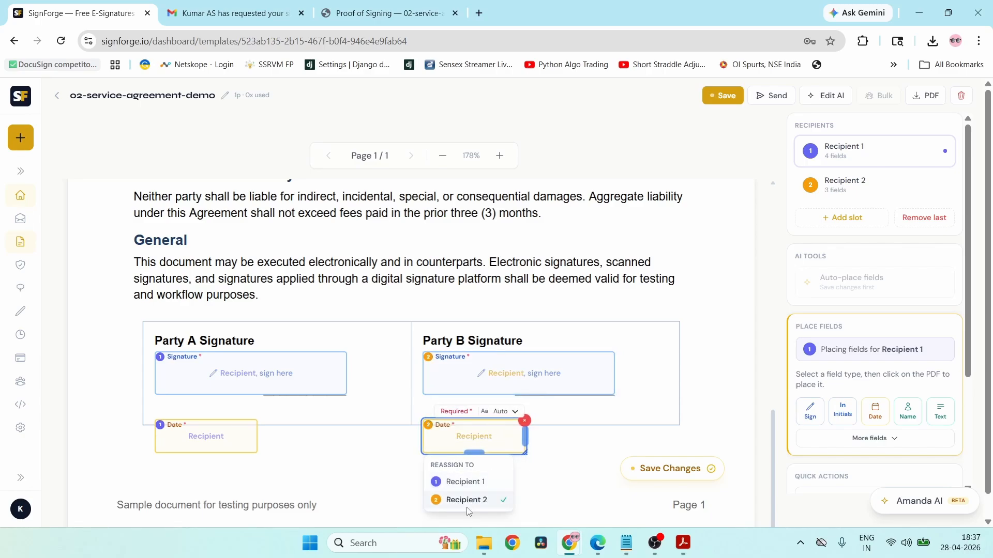
{"action": "left_click", "coordinate": [717, 368]}
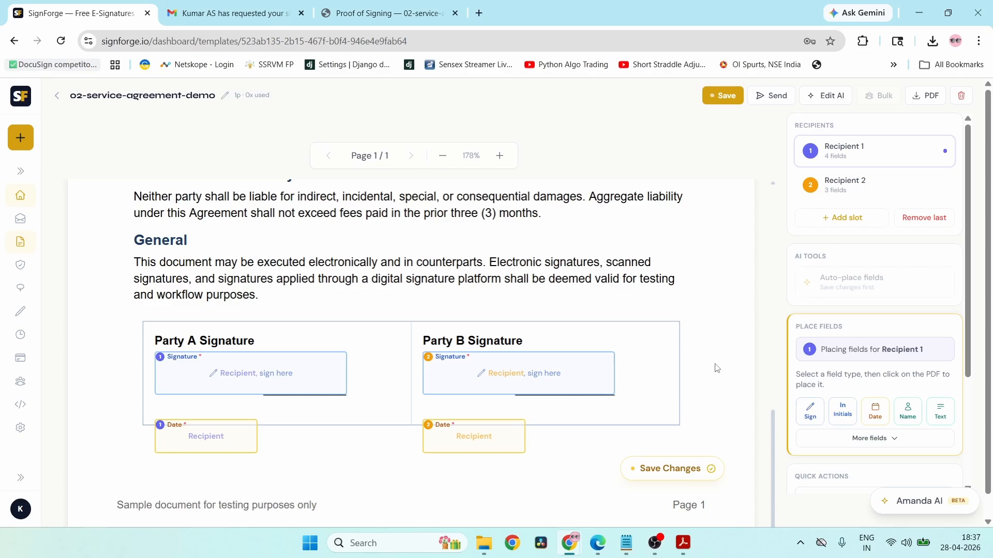
- Confirm the Party A and Party B text field owners, save the template, and start a new envelope
{"action": "scroll", "coordinate": [717, 368], "scroll_direction": "up", "scroll_amount": 15}
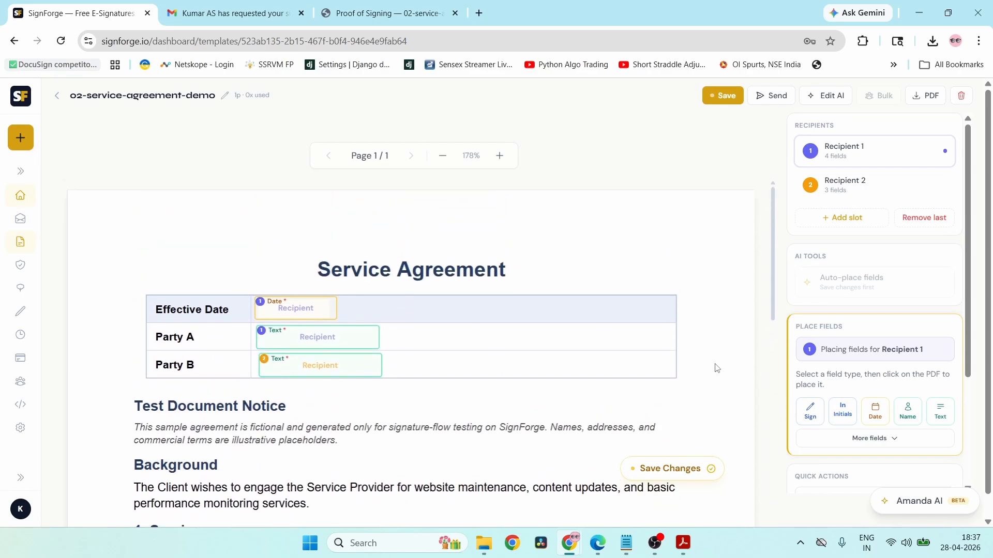
{"action": "left_click", "coordinate": [327, 365]}
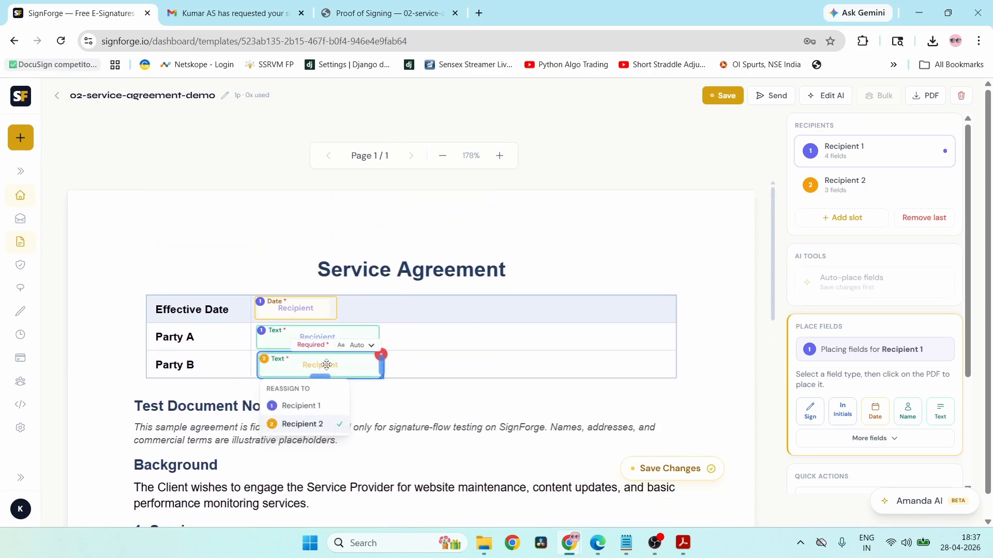
{"action": "left_click", "coordinate": [457, 368]}
{"action": "left_click", "coordinate": [316, 333]}
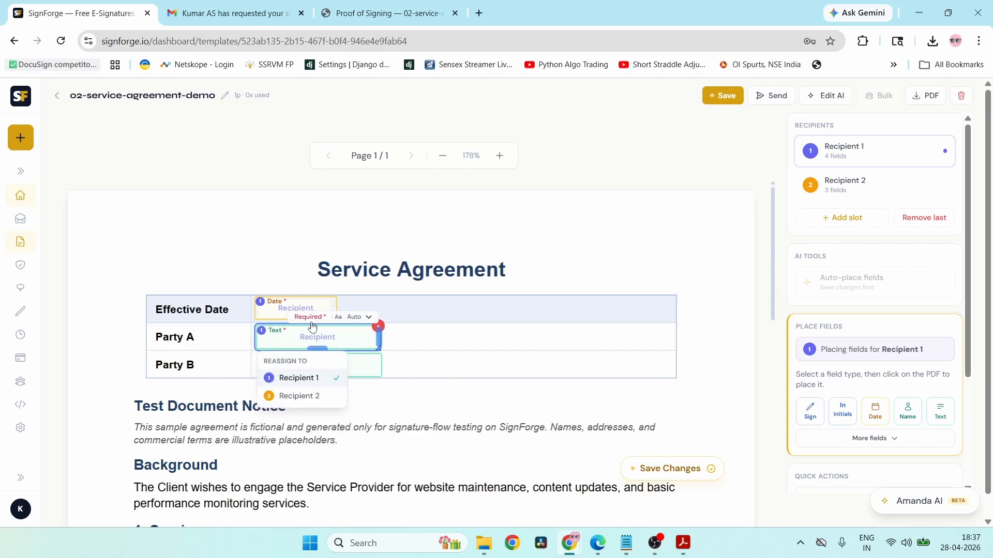
{"action": "left_click", "coordinate": [532, 249]}
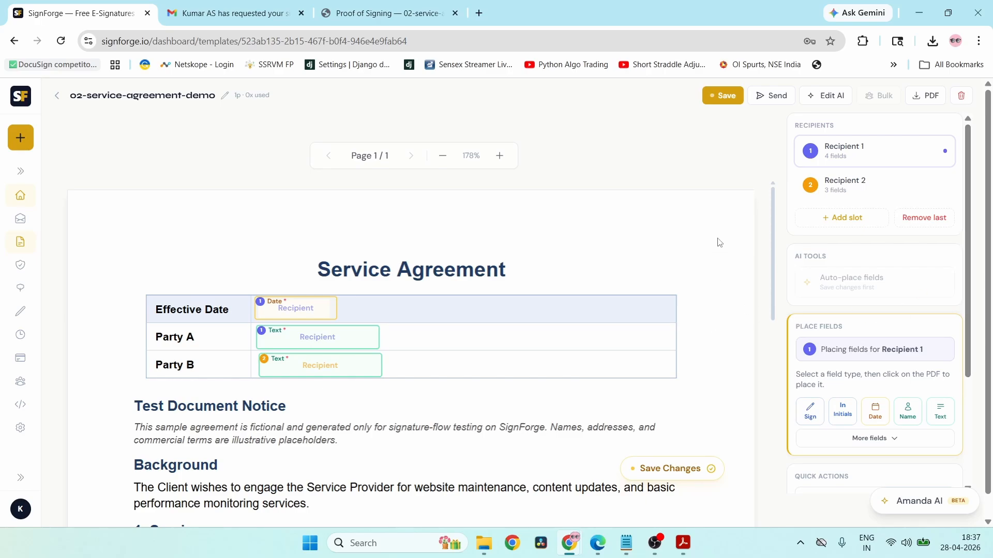
{"action": "left_click", "coordinate": [726, 96]}
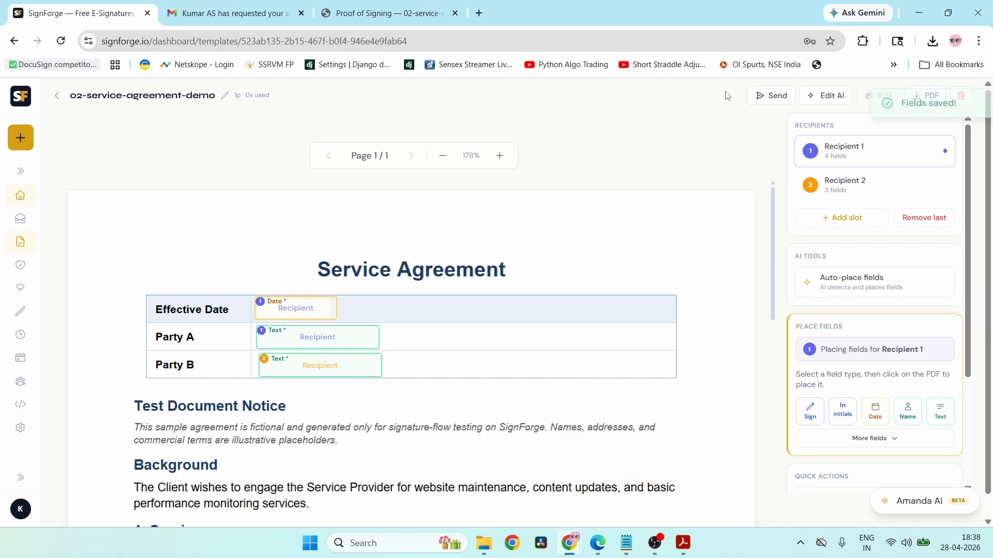
{"action": "left_click", "coordinate": [774, 96]}
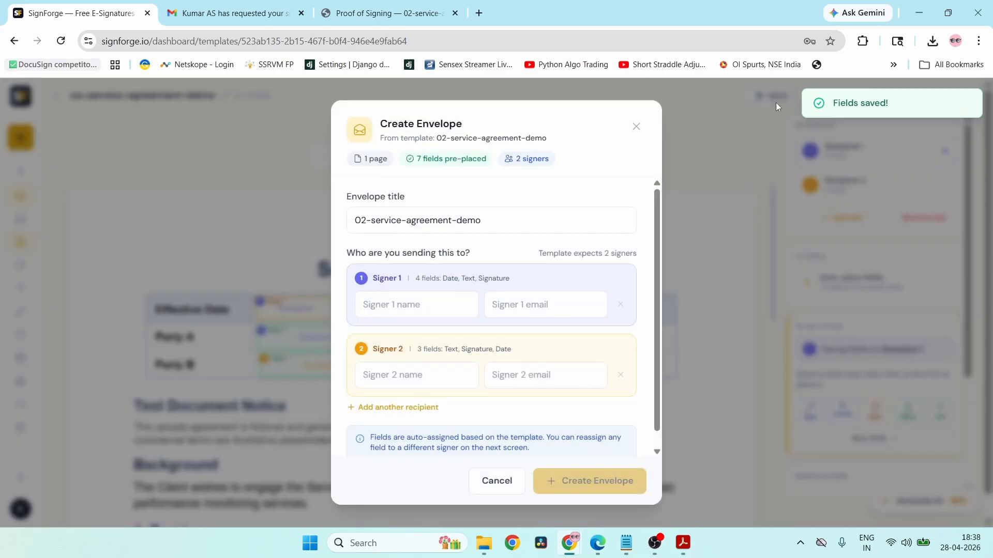
- Enter the first signer's name and e-mail address, correcting the mistyped e-mail
{"action": "left_click", "coordinate": [404, 304]}
{"action": "type", "text": "Kumar"}
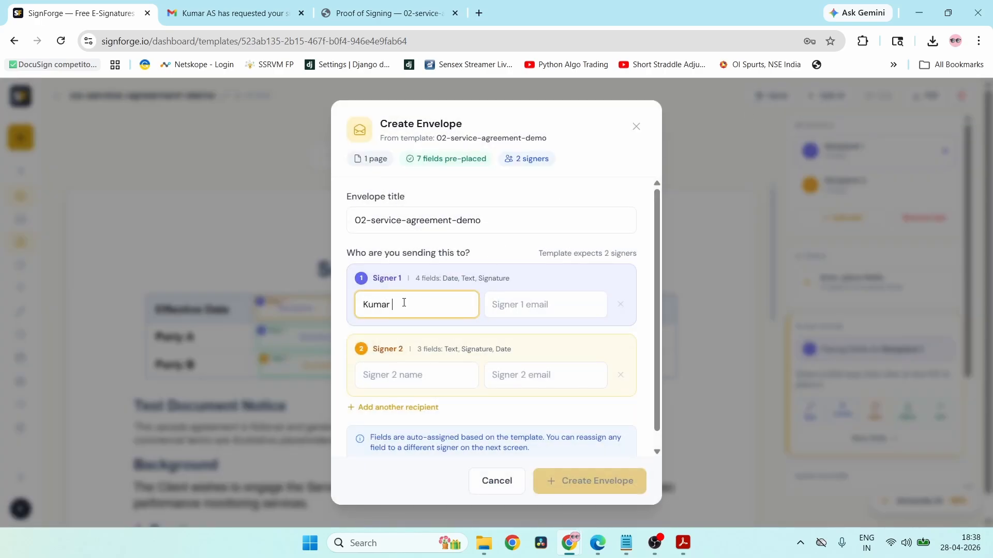
{"action": "type", "text": " AS"}
{"action": "key", "text": "Tab"}
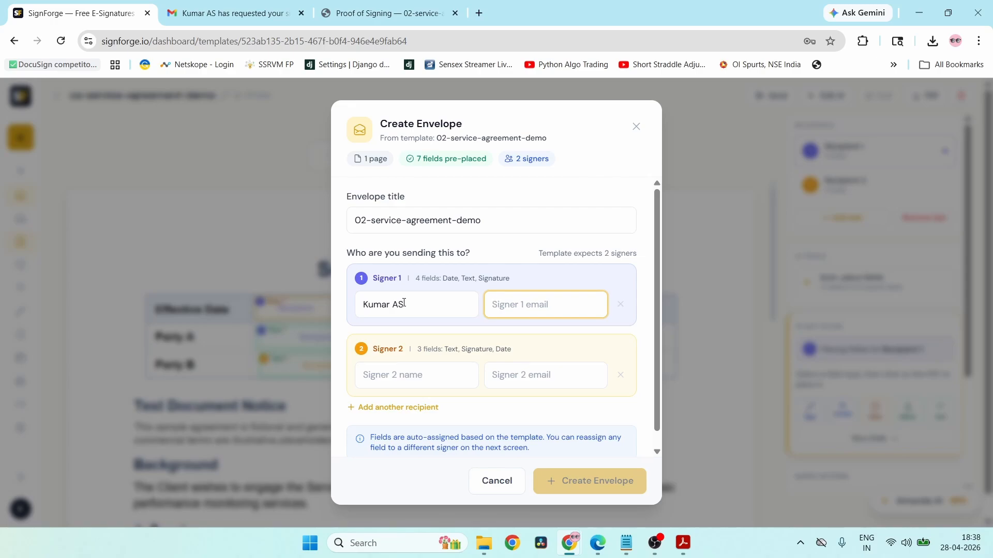
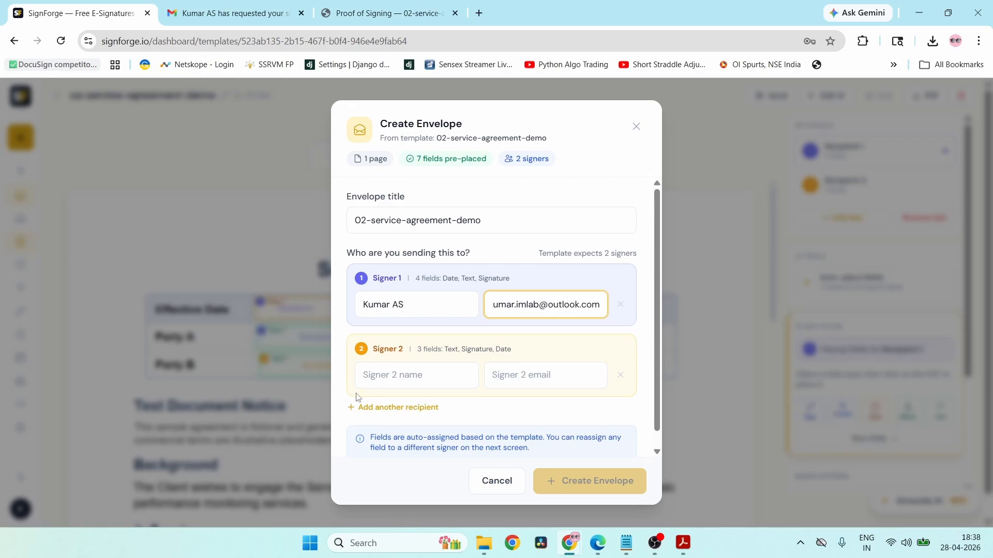
- Enter the second signer's name and e-mail address
{"action": "left_click", "coordinate": [416, 381]}
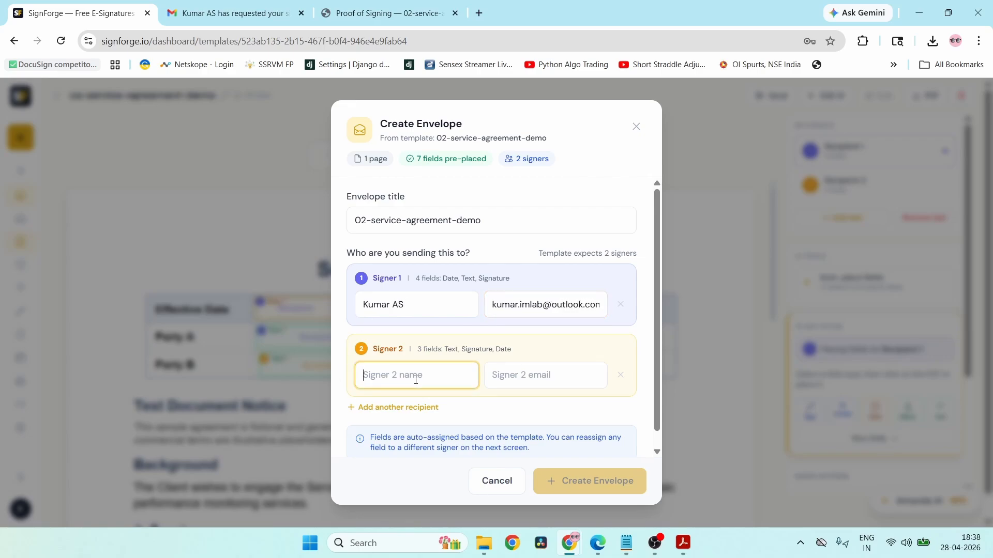
{"action": "key", "text": "Tab"}
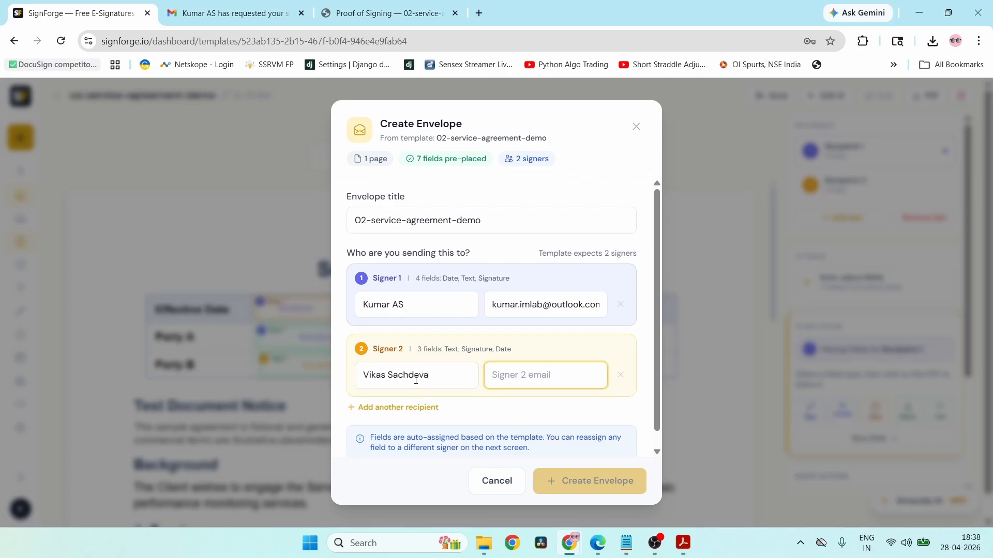
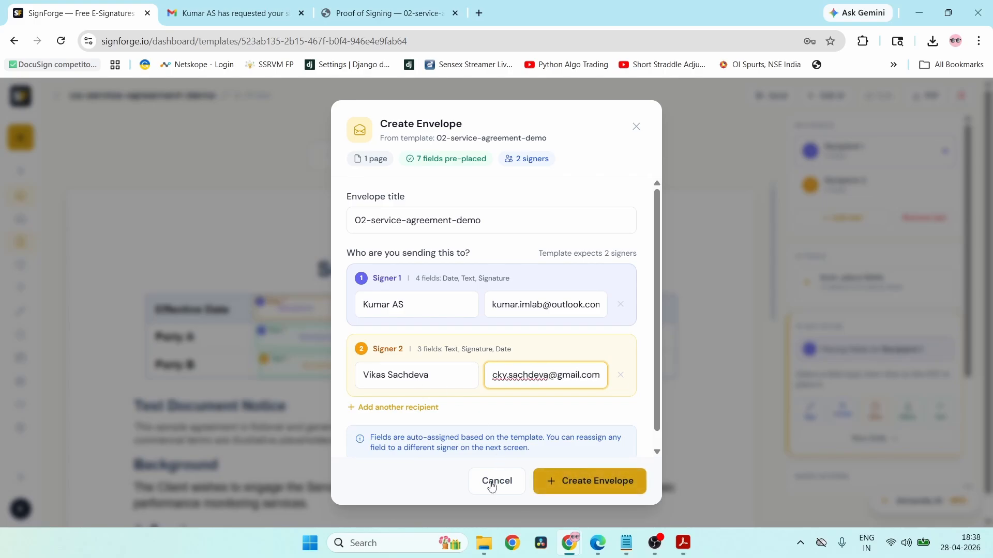
- Create the envelope and scroll through the preview of its 7 placed fields
{"action": "left_click", "coordinate": [569, 487]}
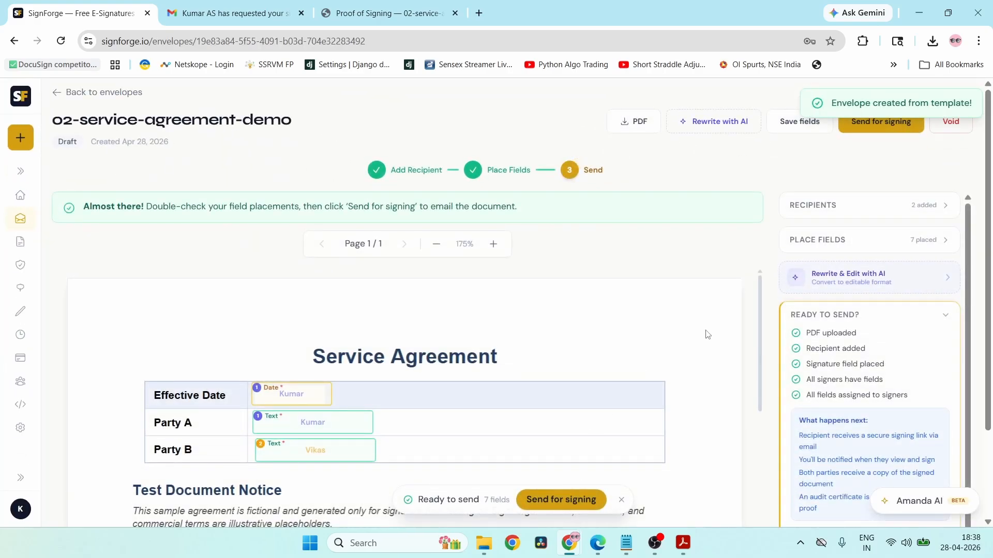
{"action": "scroll", "coordinate": [708, 335], "scroll_direction": "down", "scroll_amount": 1}
{"action": "scroll", "coordinate": [707, 335], "scroll_direction": "down", "scroll_amount": 1}
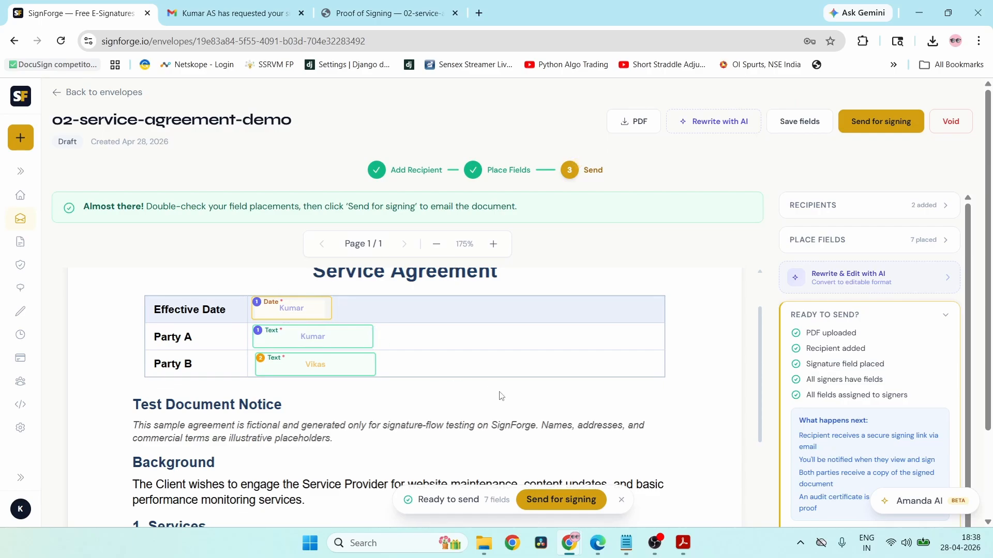
{"action": "scroll", "coordinate": [321, 351], "scroll_direction": "down", "scroll_amount": 1}
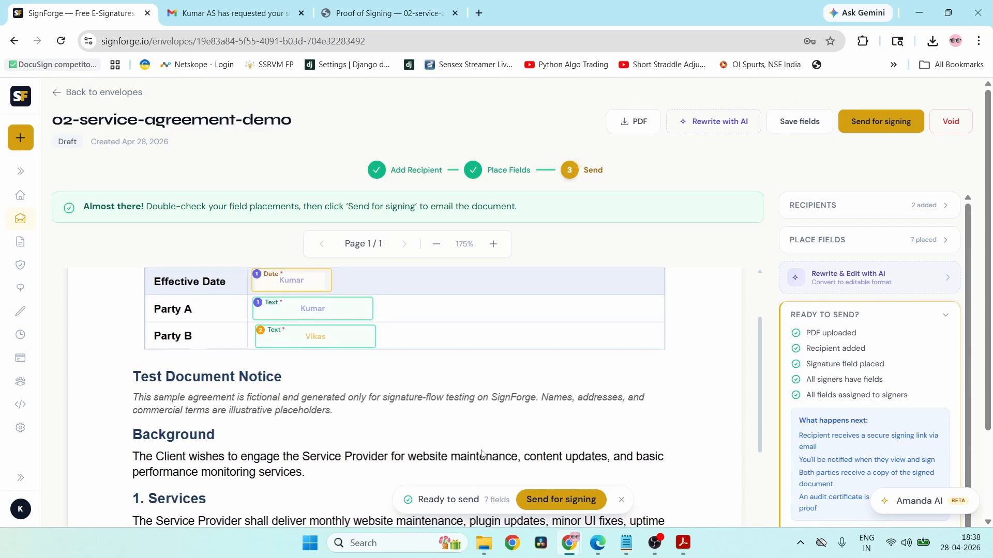
{"action": "scroll", "coordinate": [480, 454], "scroll_direction": "down", "scroll_amount": 10}
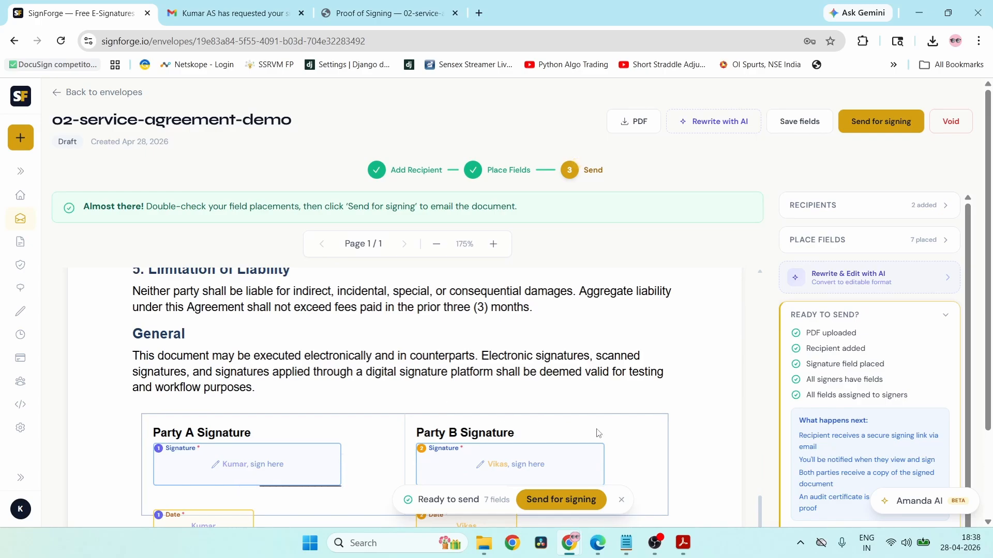
{"action": "scroll", "coordinate": [598, 433], "scroll_direction": "down", "scroll_amount": 2}
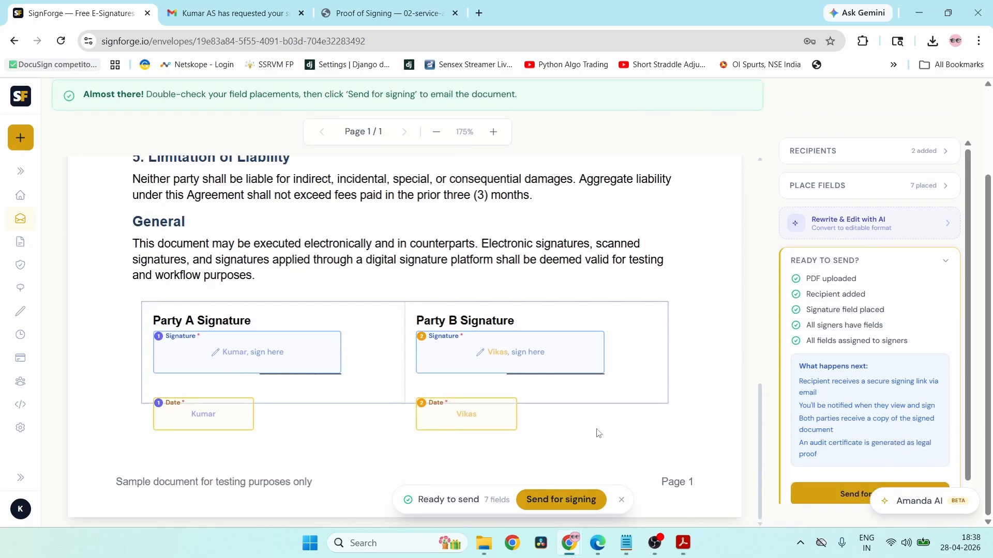
- Toggle the Party A signature's Required flag off and back on, leaving it required
{"action": "left_click", "coordinate": [287, 358]}
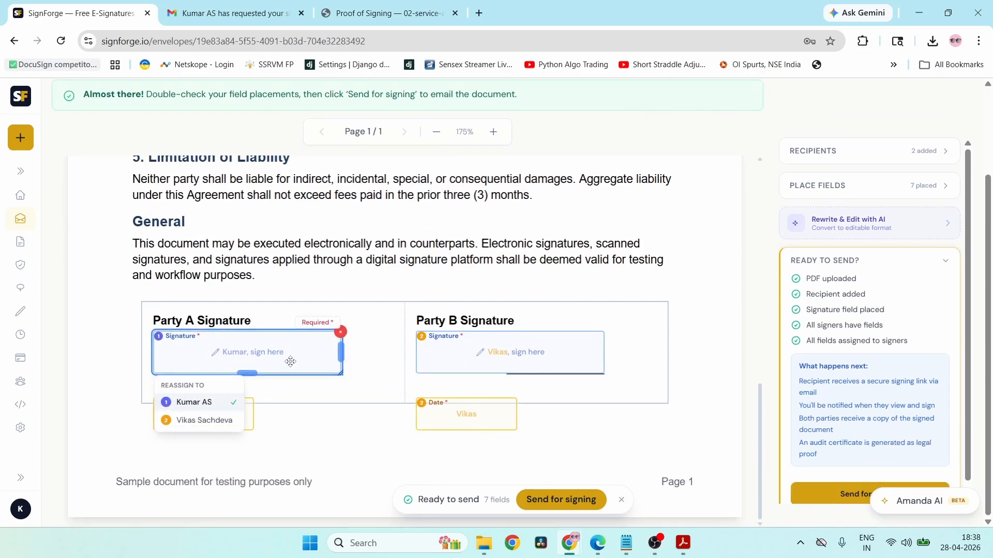
{"action": "left_click", "coordinate": [321, 323]}
{"action": "left_click", "coordinate": [321, 324]}
{"action": "left_click", "coordinate": [434, 284]}
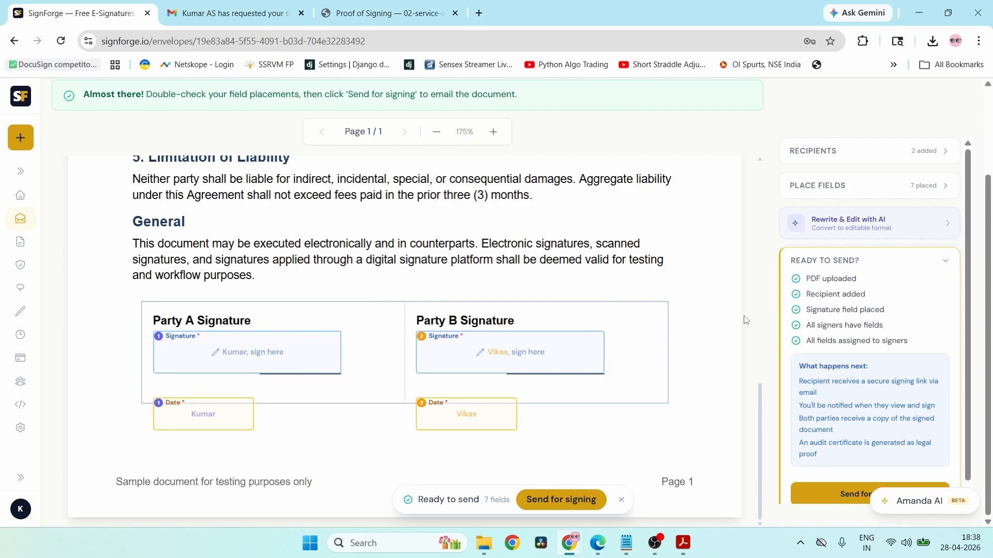
{"action": "scroll", "coordinate": [746, 316], "scroll_direction": "up", "scroll_amount": 10}
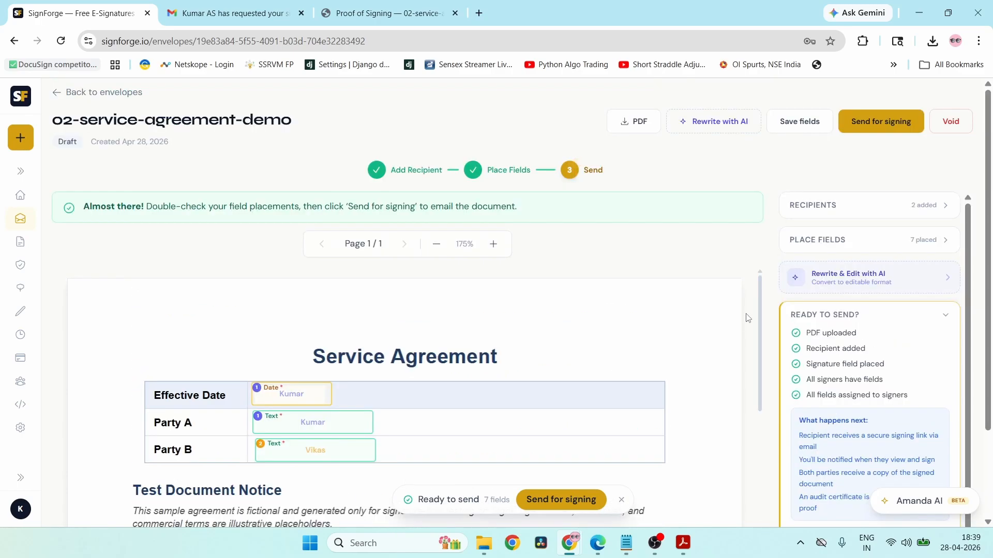
- Send the envelope with an Apr 30, 2026 expiration date and enter Signing Mode
{"action": "left_click", "coordinate": [895, 125]}
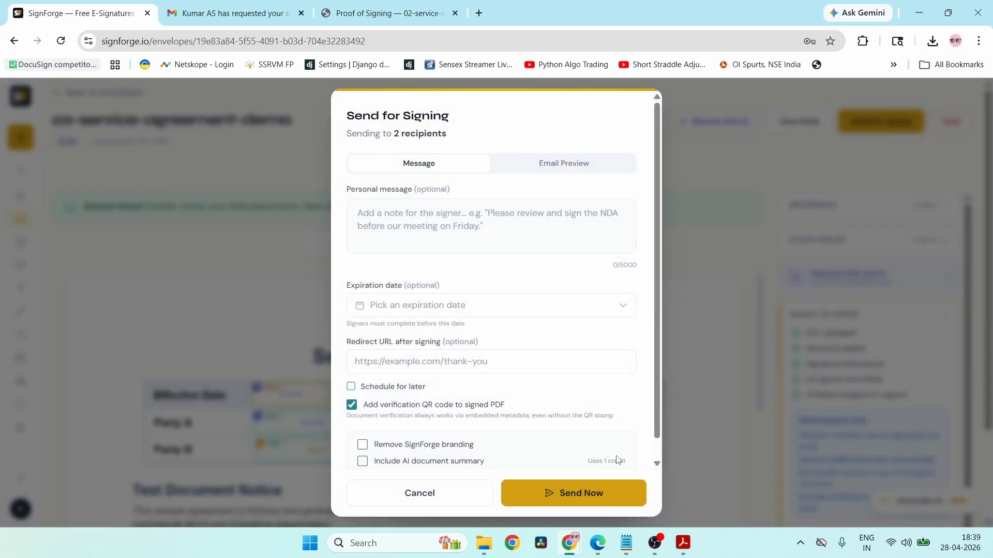
{"action": "left_click", "coordinate": [461, 310]}
{"action": "left_click", "coordinate": [417, 438]}
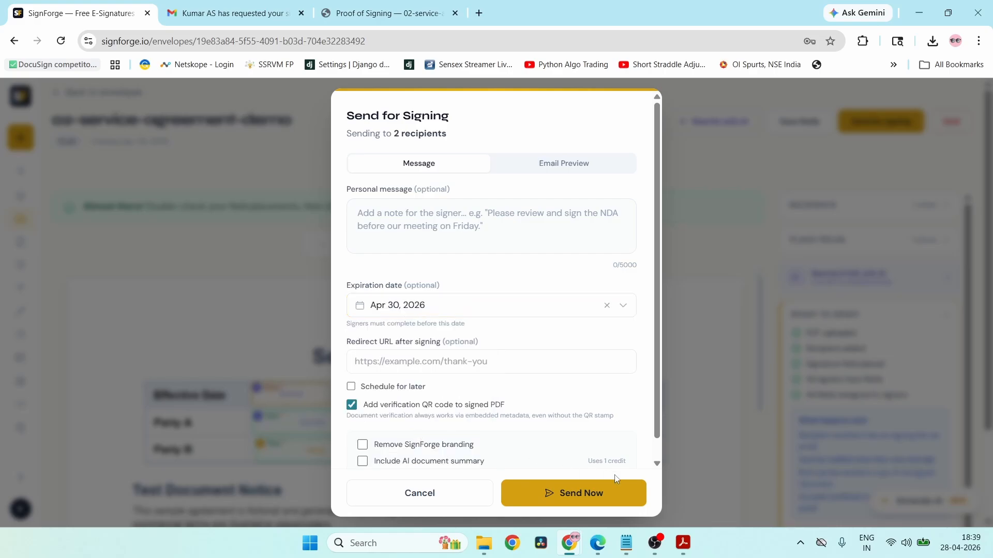
{"action": "left_click", "coordinate": [595, 490]}
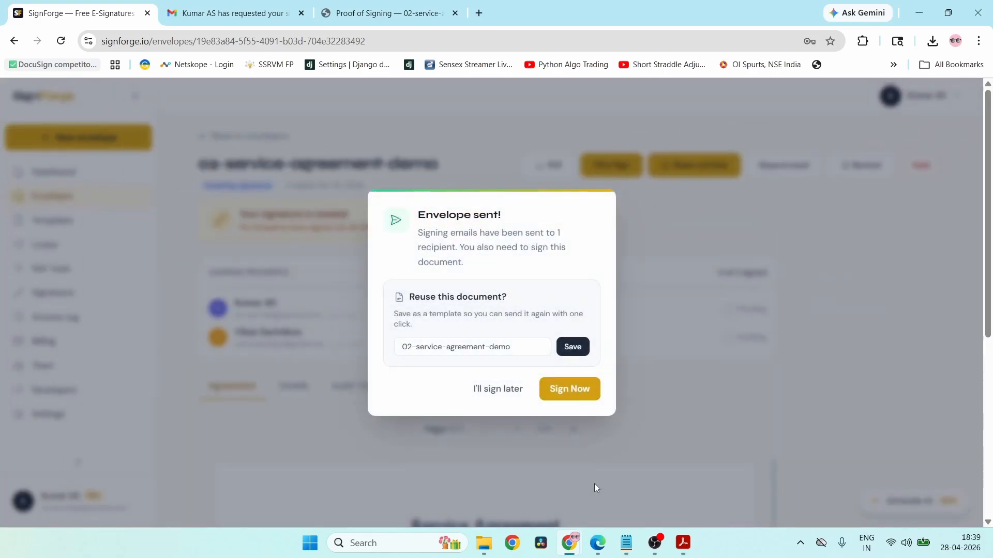
{"action": "left_click", "coordinate": [563, 396]}
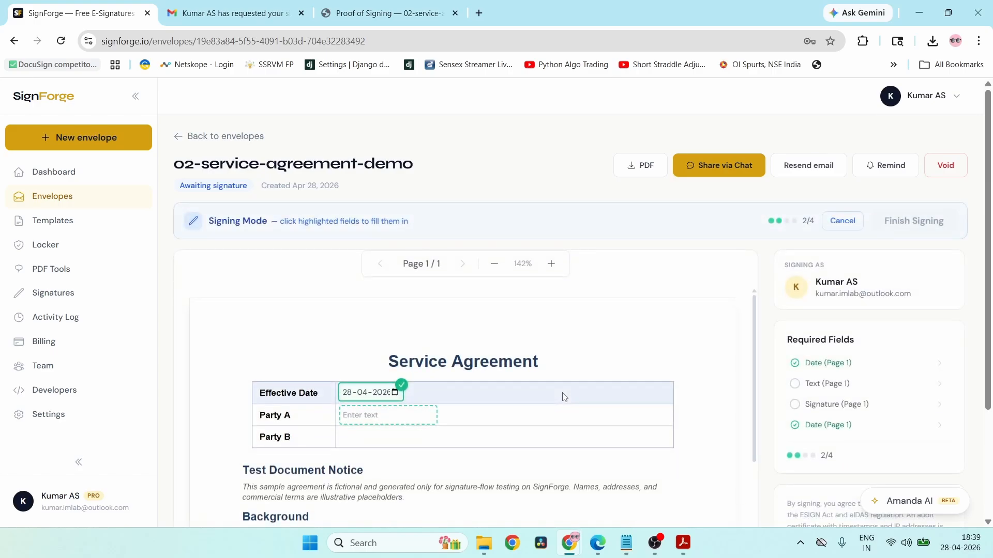